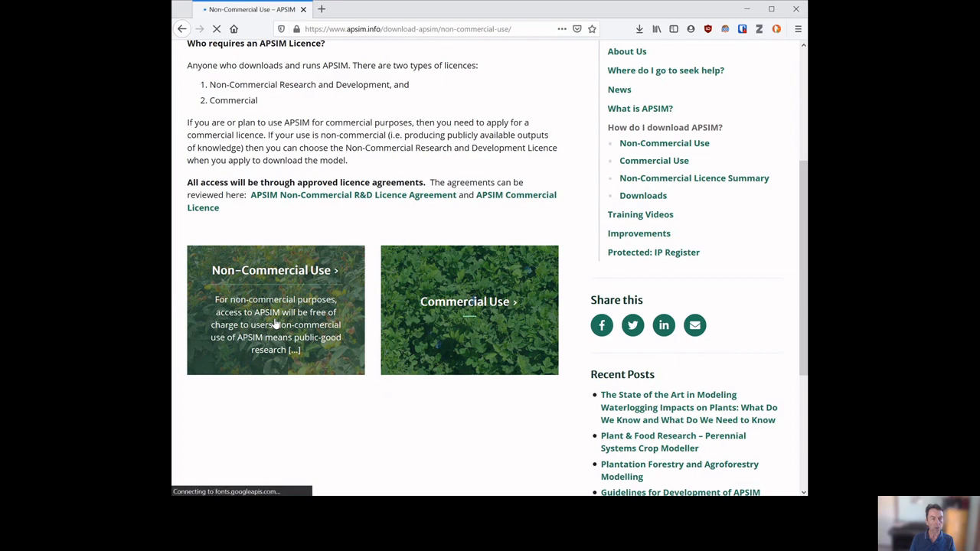
- Open the APSIM product registration form by way of the site's Downloads page
scroll(459, 367, "down", 2)
left_click(515, 328)
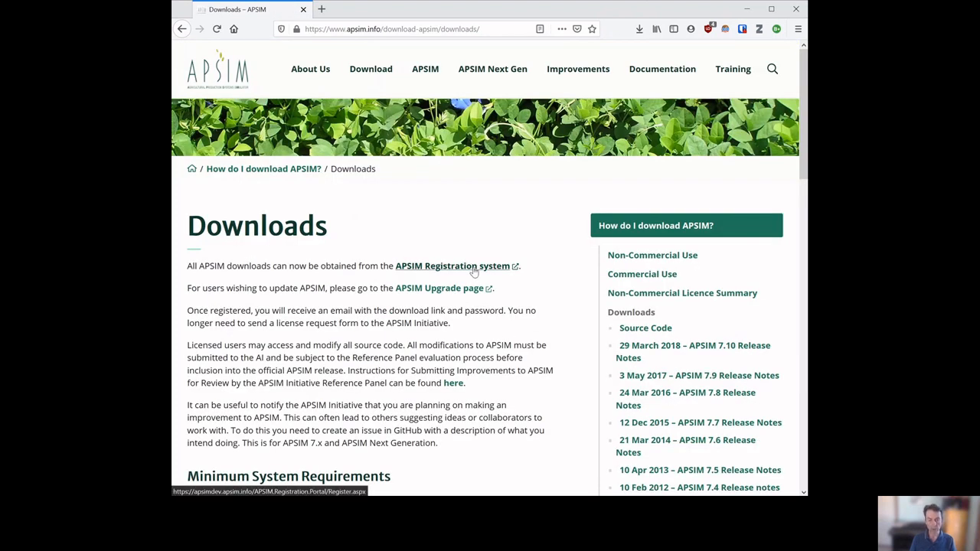
left_click(474, 272)
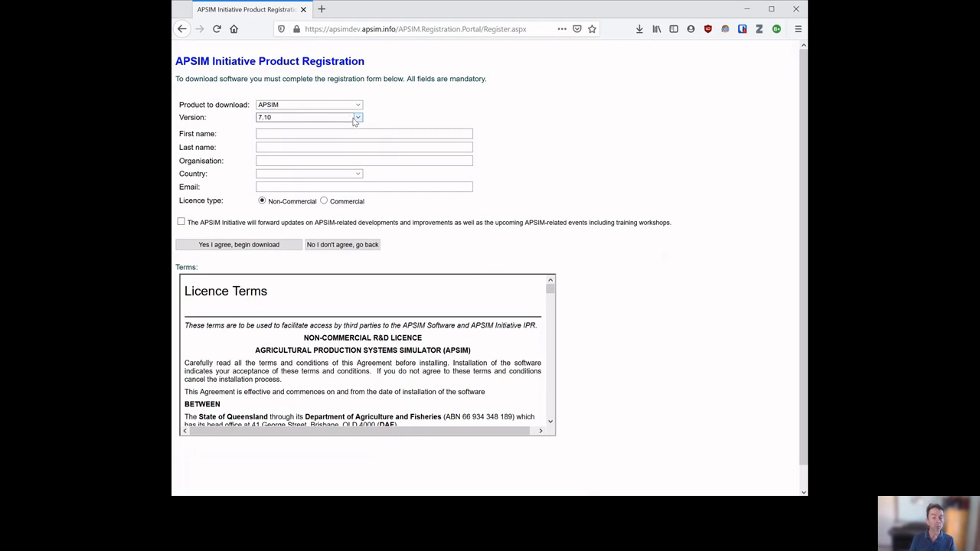
left_click(329, 277)
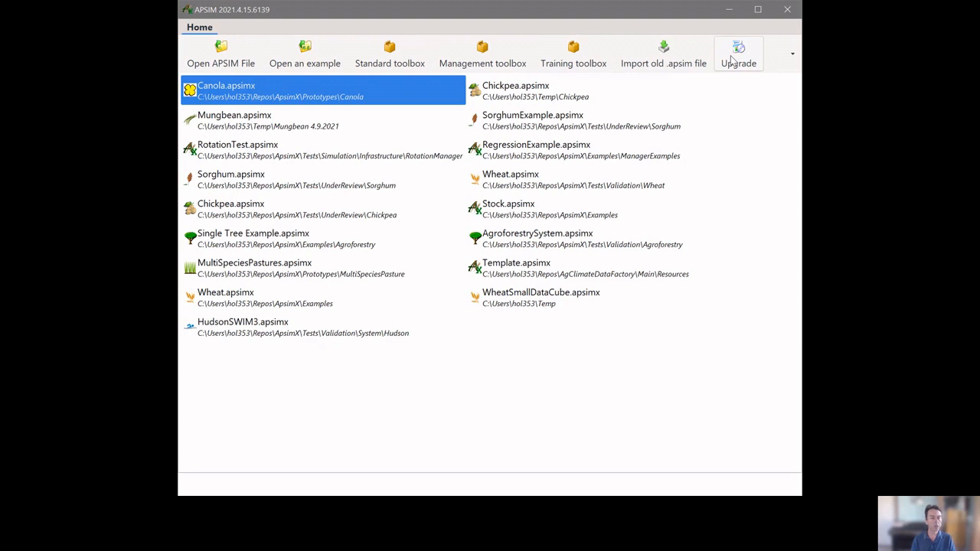
- Switch to APSIM and open the Wheat.apsimx example from the Examples folder
left_click(314, 68)
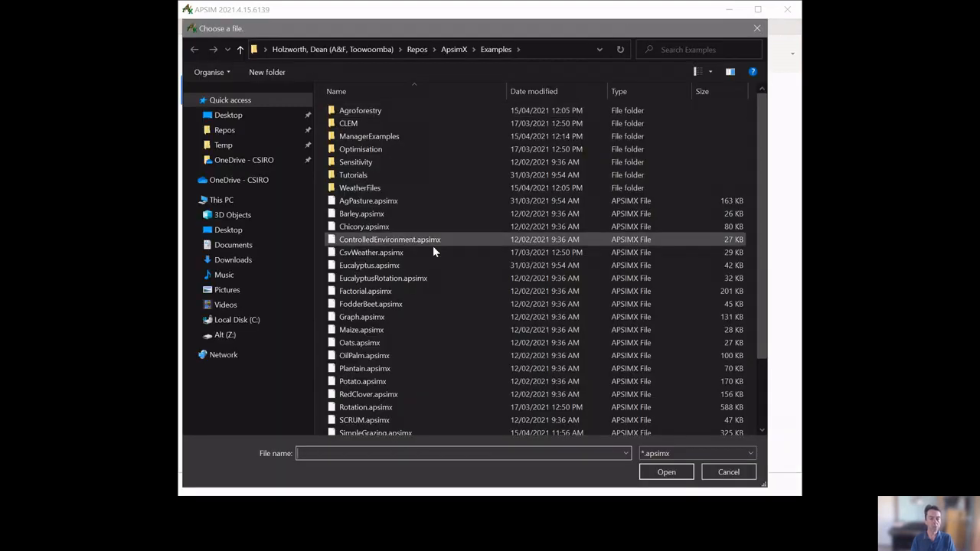
scroll(417, 258, "down", 1)
scroll(416, 261, "down", 1)
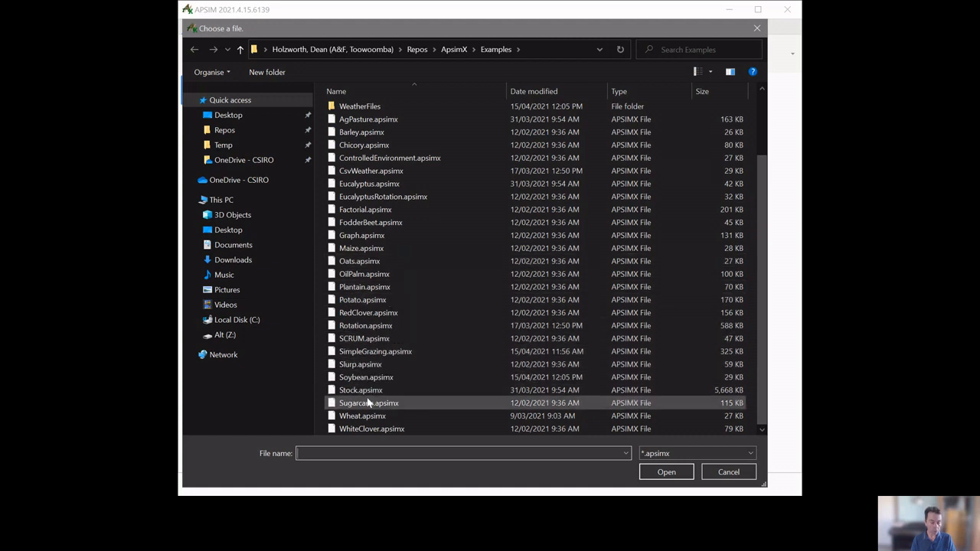
left_click(363, 417)
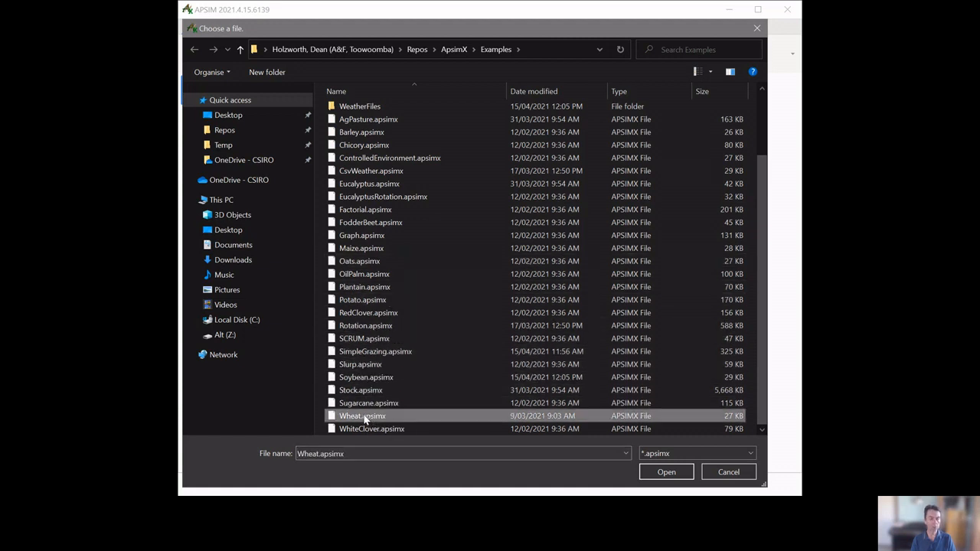
double_click(364, 417)
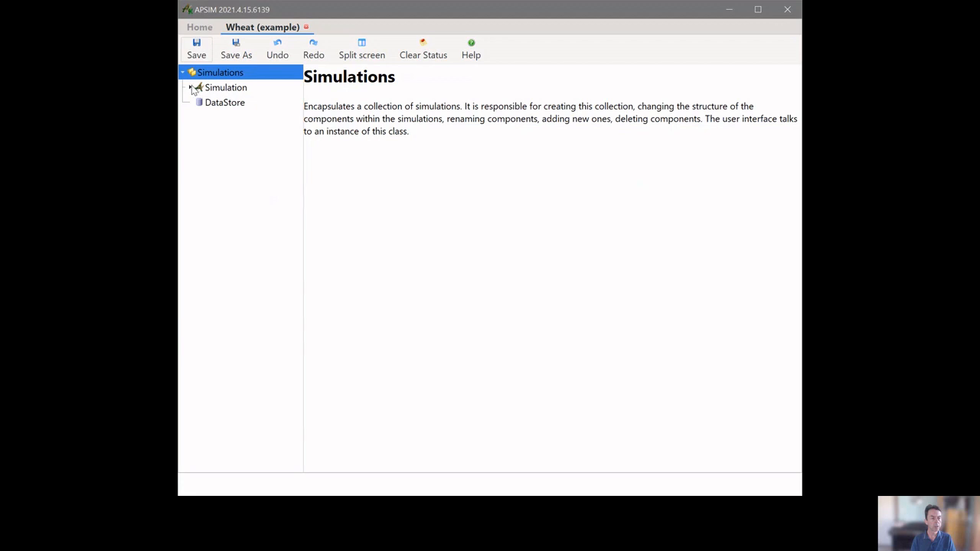
- Expand the Simulation and Field nodes in the model tree and widen the tree to fit its labels
left_click(191, 88)
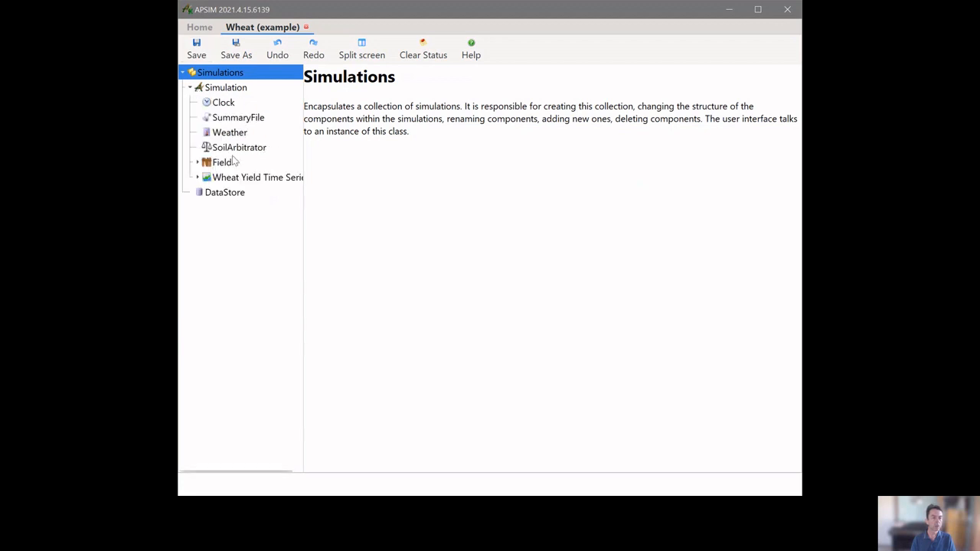
left_click(197, 163)
left_click_drag(303, 168, 342, 172)
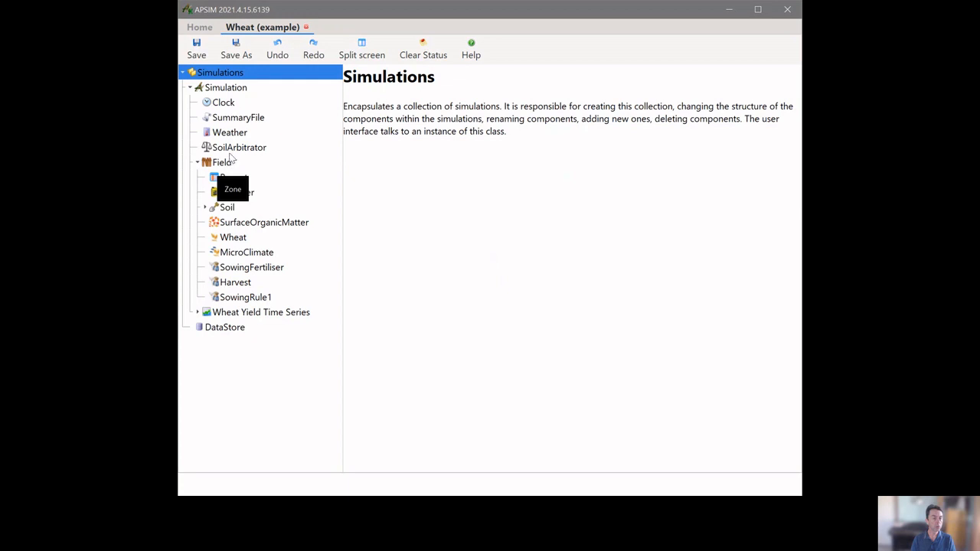
- Review the simulation's Clock dates, SummaryFile capture options and Weather summary
left_click(223, 103)
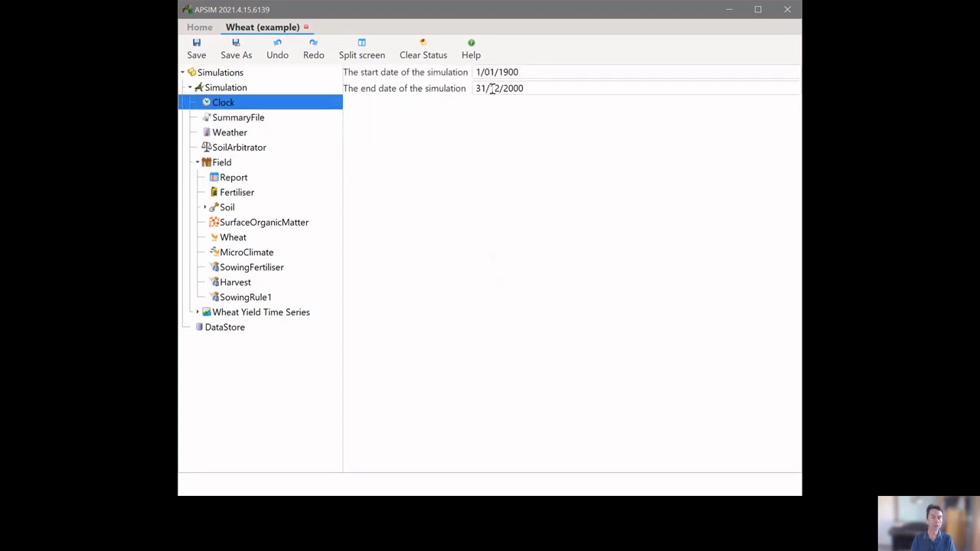
left_click(256, 120)
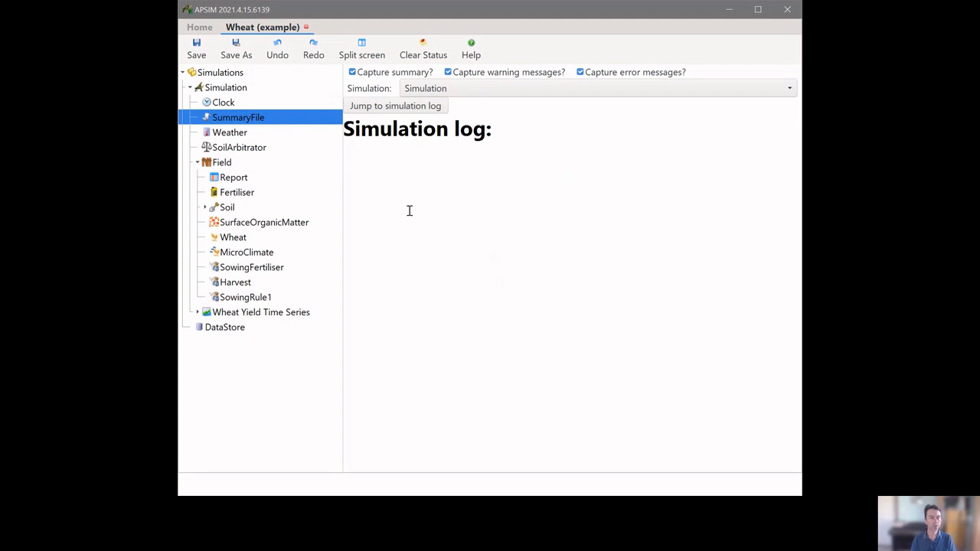
left_click(234, 135)
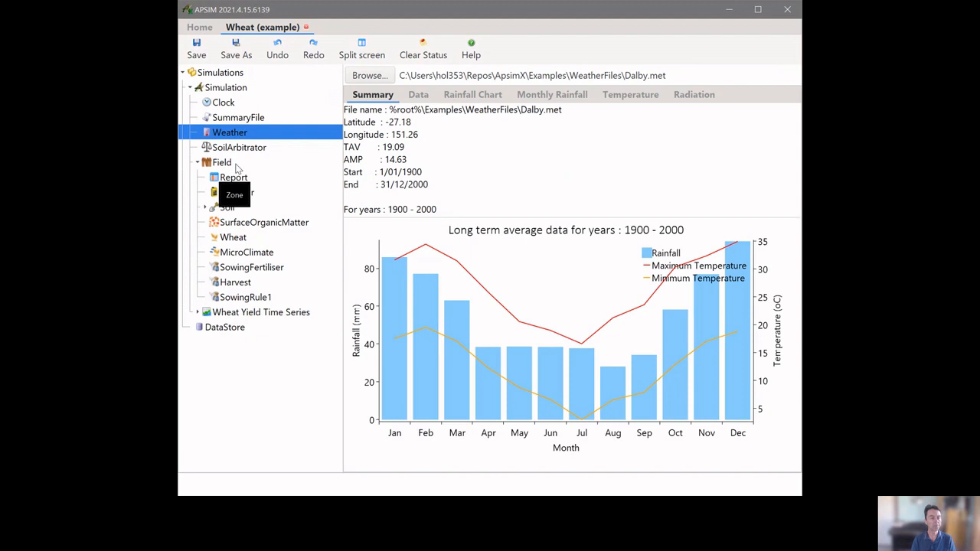
- Add [Wheat].AboveGround.Wt as a new last line in the Report's reporting variables, using the suggested AboveGround and Wt items
left_click(237, 181)
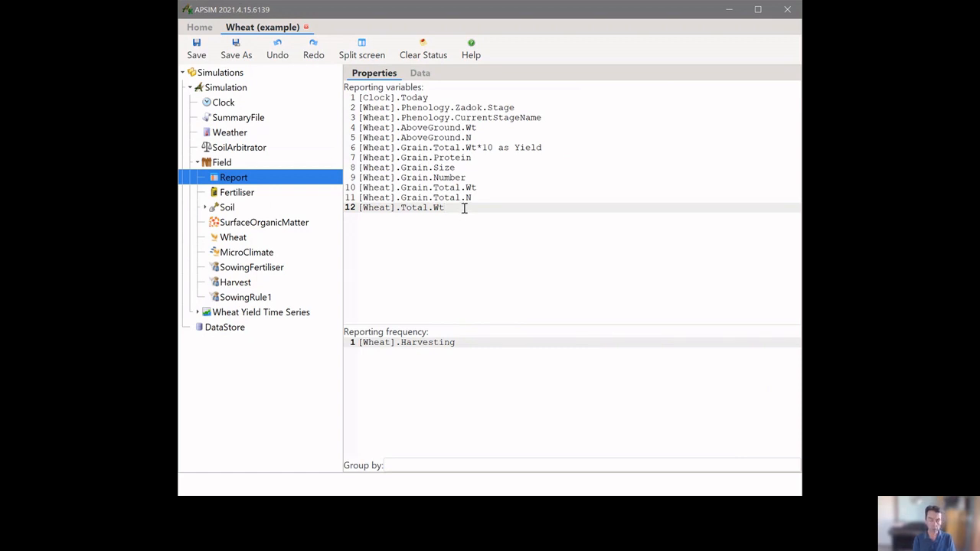
key("Return")
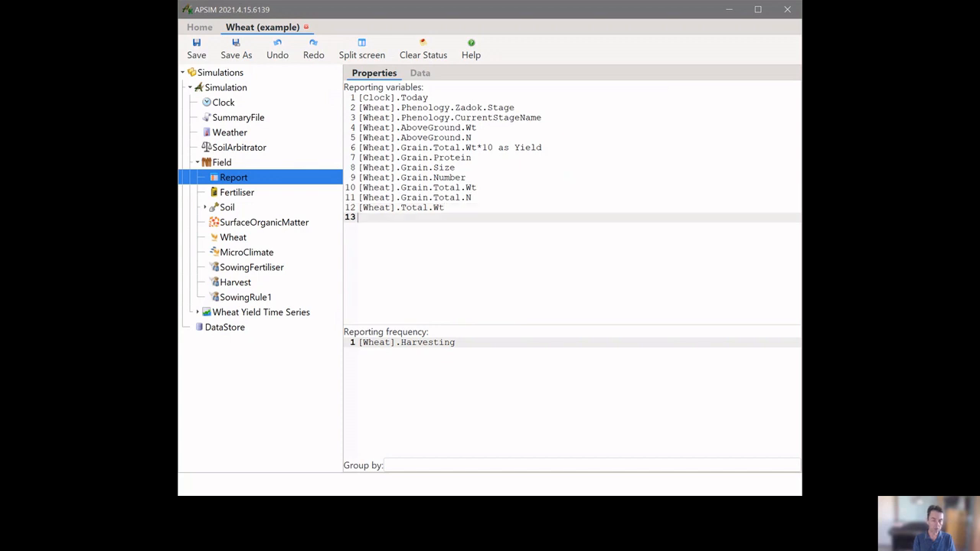
type("[Wheat]")
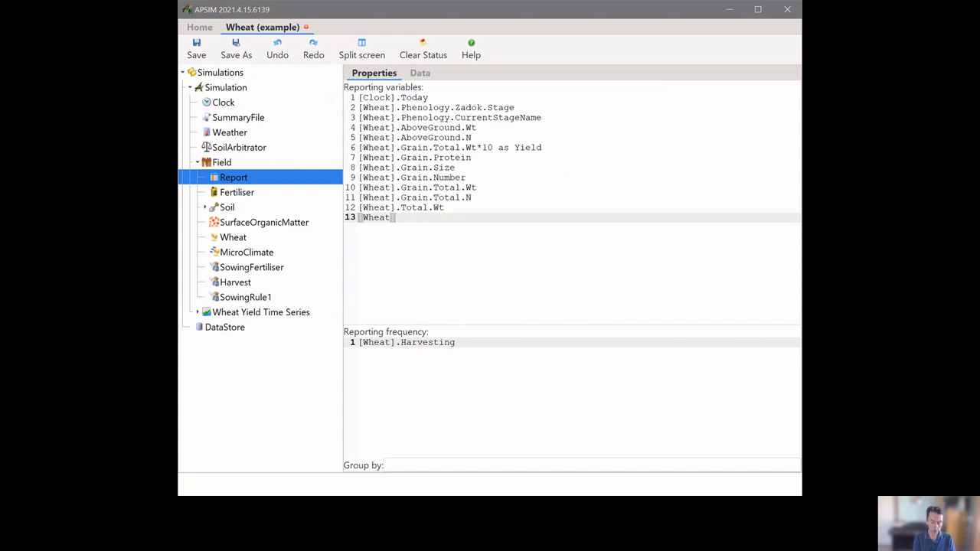
type(".")
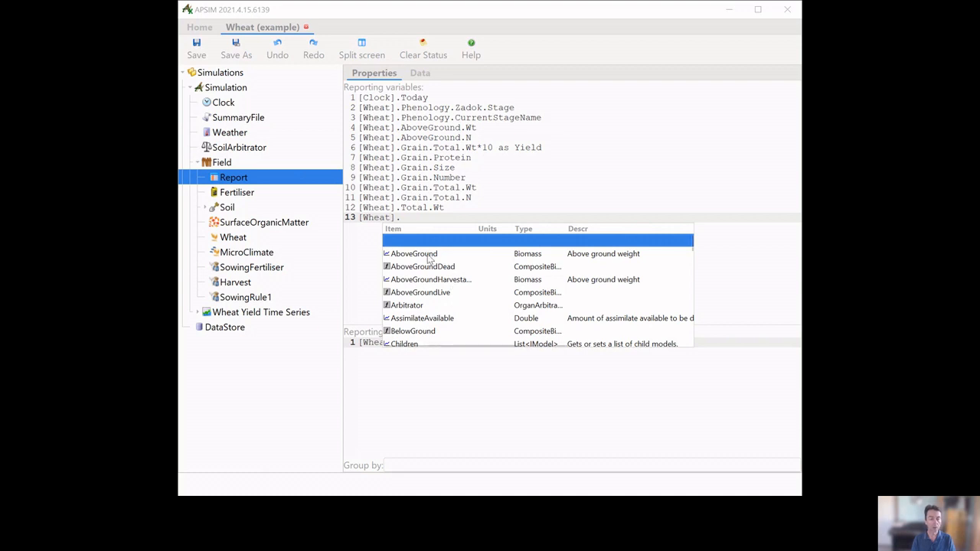
double_click(429, 254)
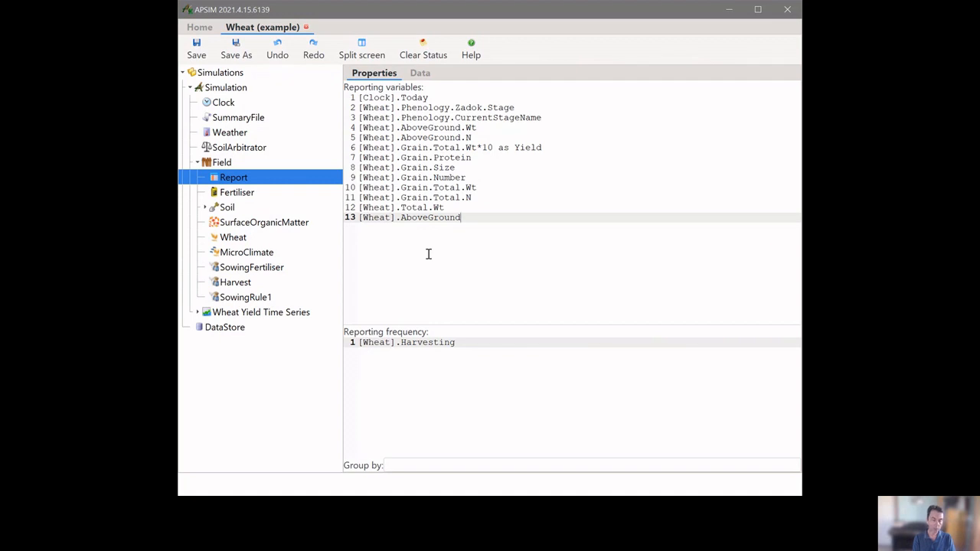
type(".")
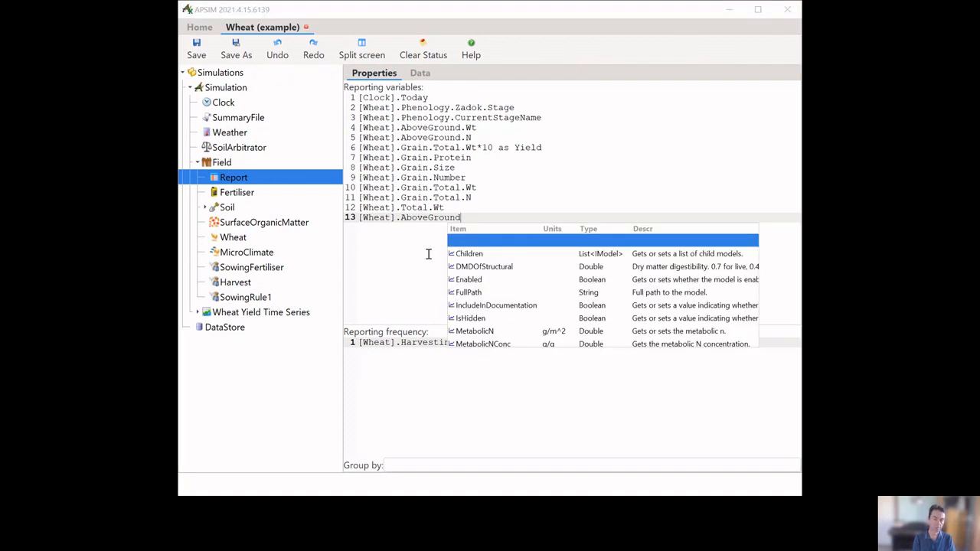
key("Down")
key("Down")
key("Down")
key("Down")
key("Down")
key("Down")
key("Down")
key("Down")
key("Down")
key("Down")
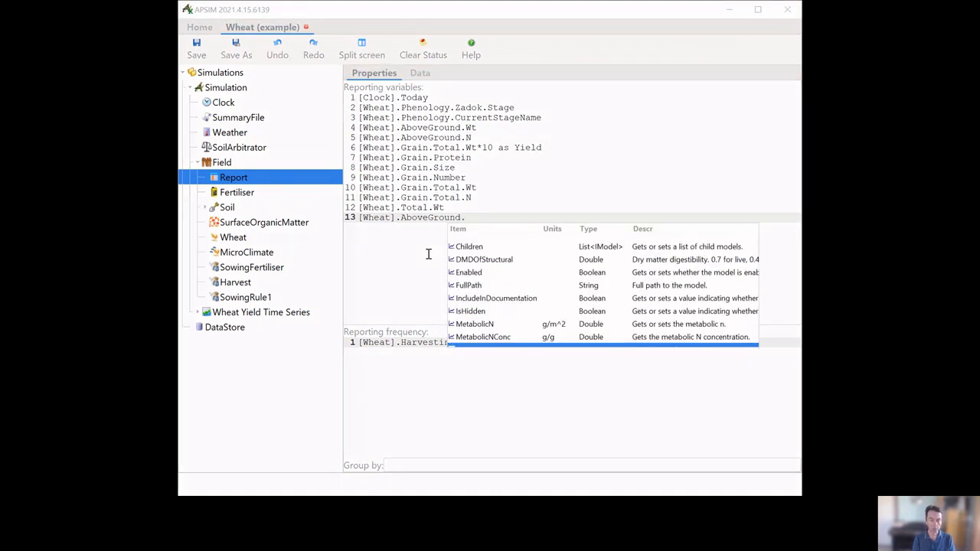
key("Down")
key("Down")
key("Down")
key("Down")
key("Down")
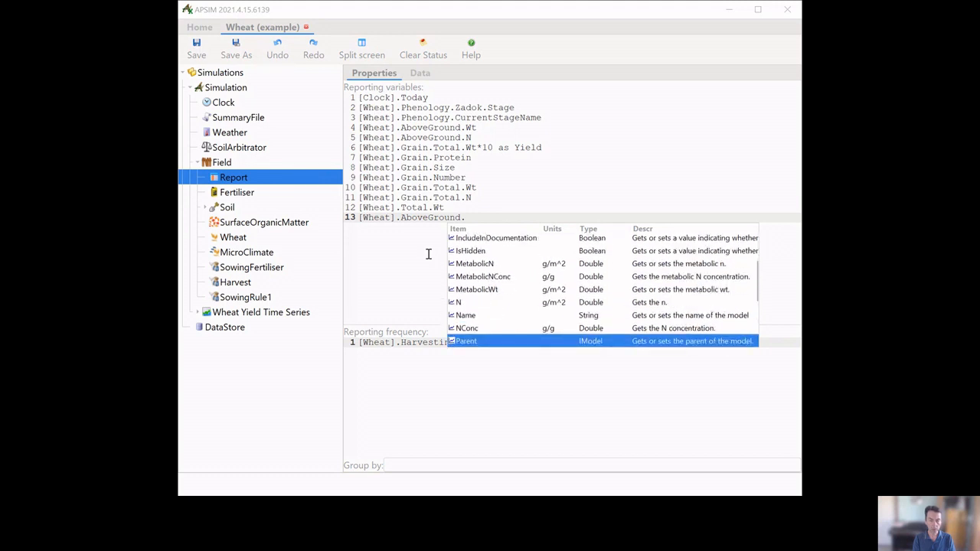
key("Down")
key("Down")
key("Down")
key("Down")
key("Down")
key("Down")
key("Down")
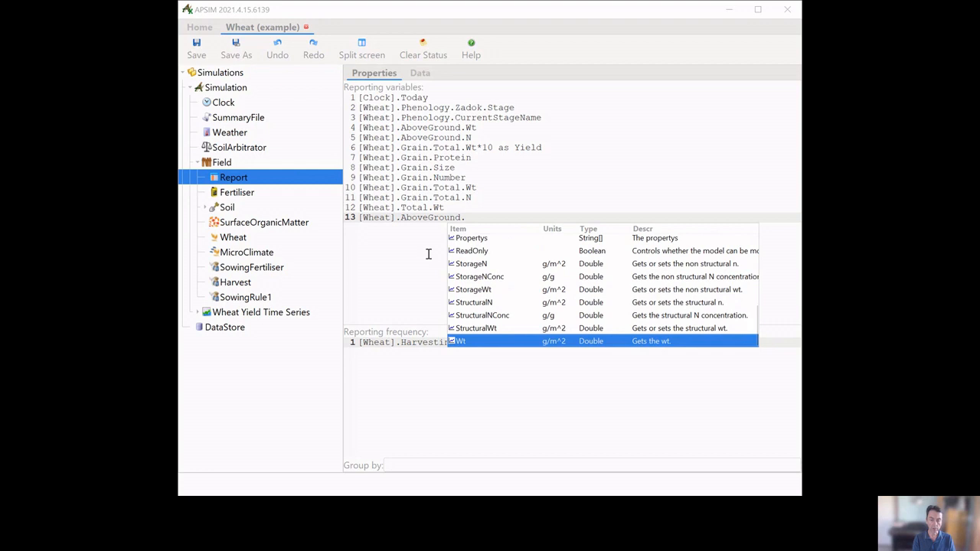
key("Return")
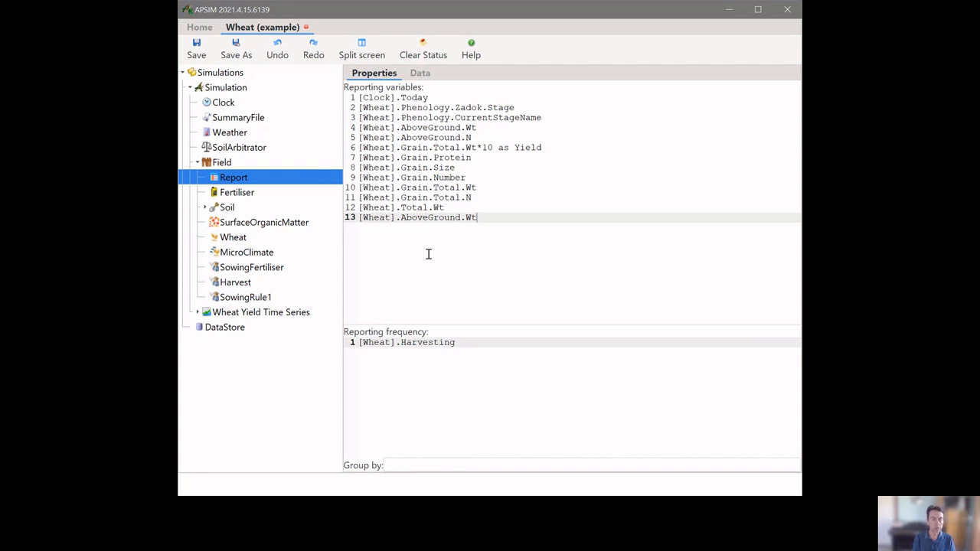
- Delete the text of the duplicate [Wheat].AboveGround.Wt on line 13 of the reporting variables
key("shift+Home")
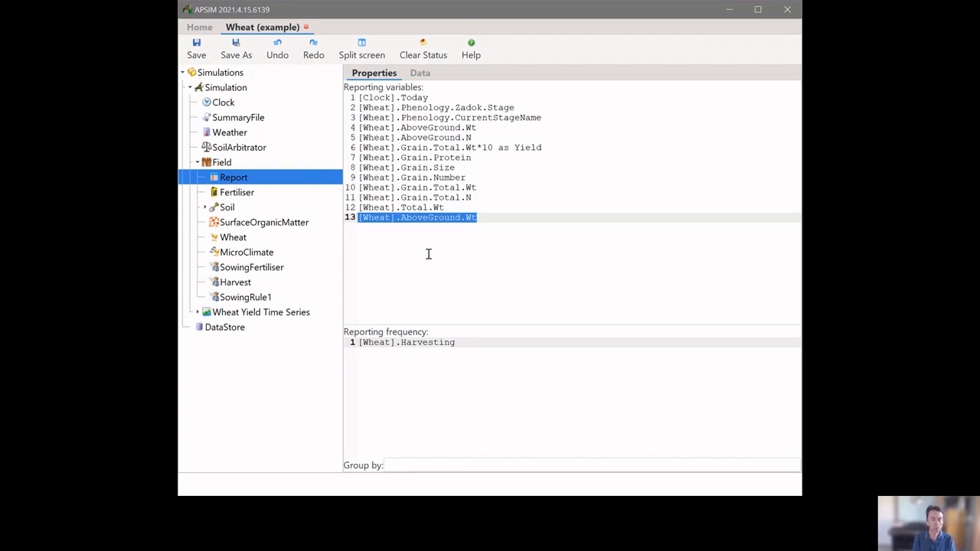
key("Delete")
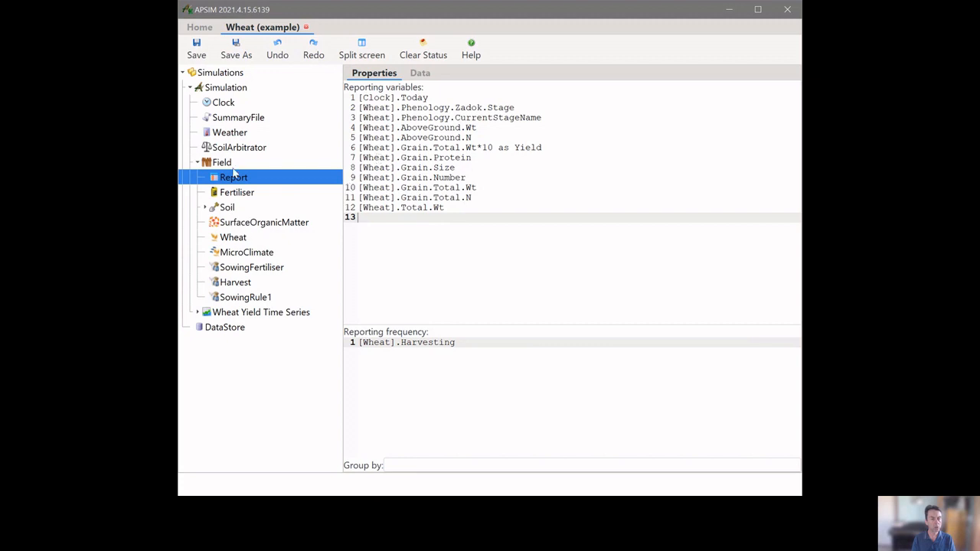
- Expand Soil and review its Physical, InitialWater and InitialN data, plus the field's SurfaceOrganicMatter and MicroClimate settings
left_click(205, 207)
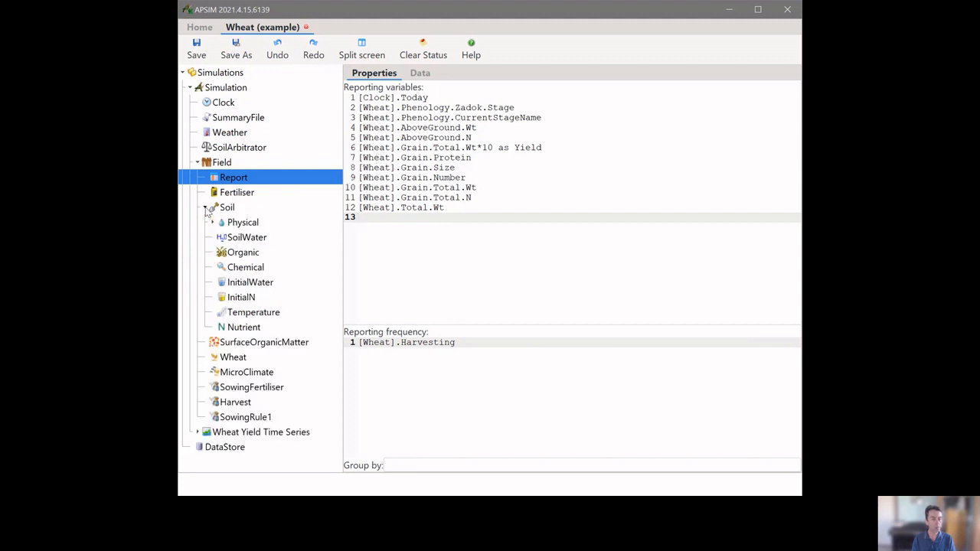
left_click(245, 224)
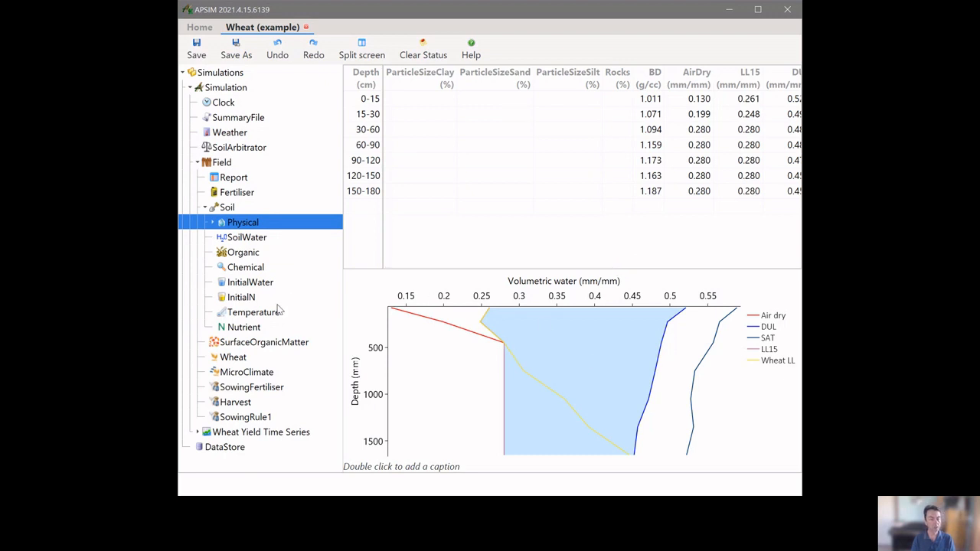
left_click(255, 286)
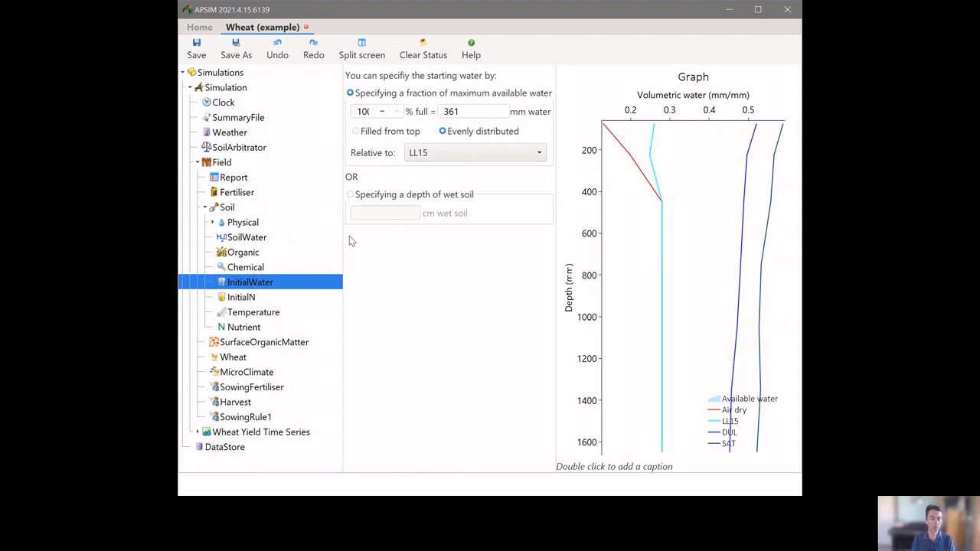
left_click(252, 300)
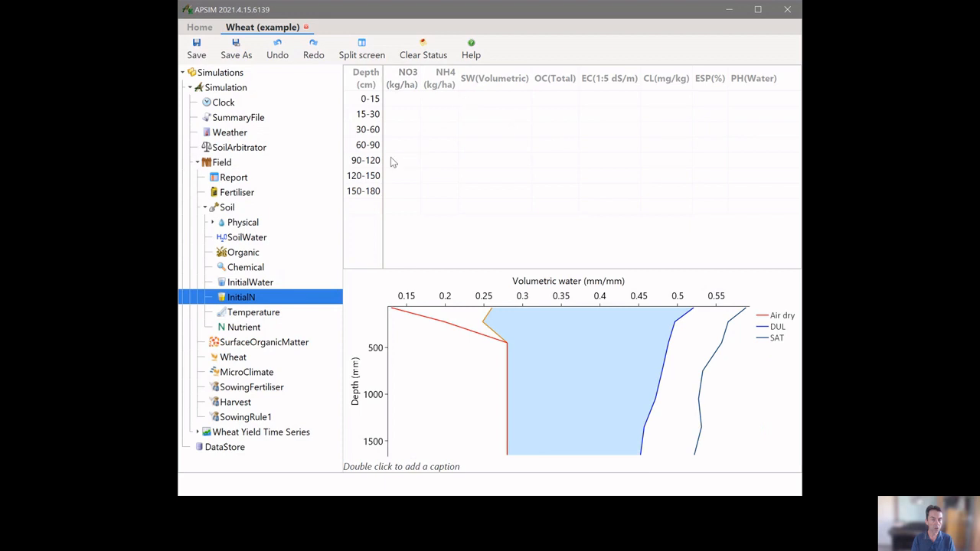
left_click(242, 346)
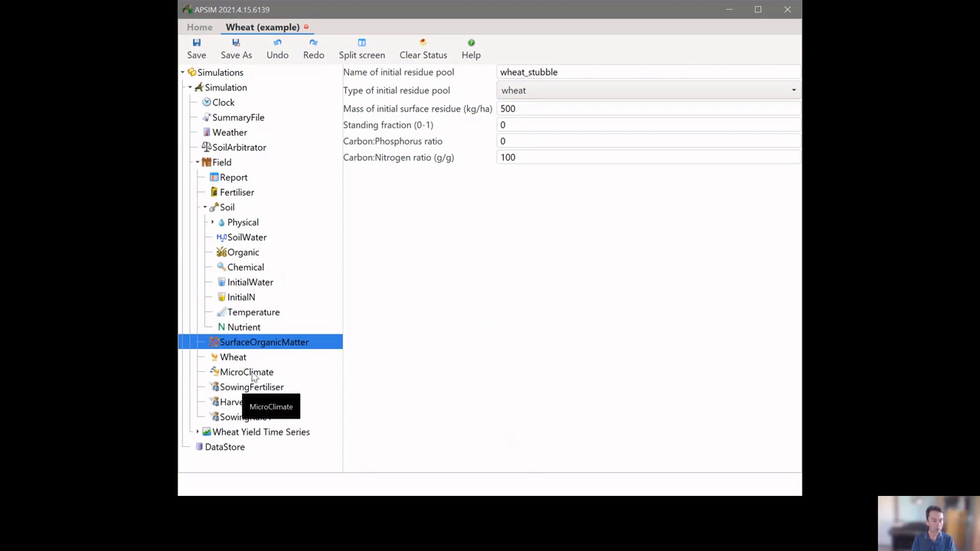
left_click(252, 374)
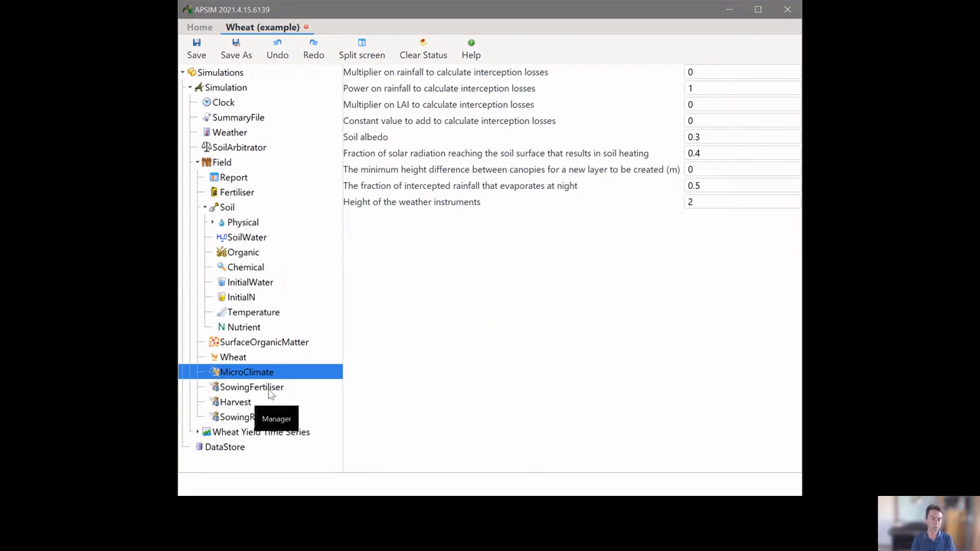
- Examine the SowingFertiliser manager's script and its parameters for fertiliser amount and crop
double_click(268, 393)
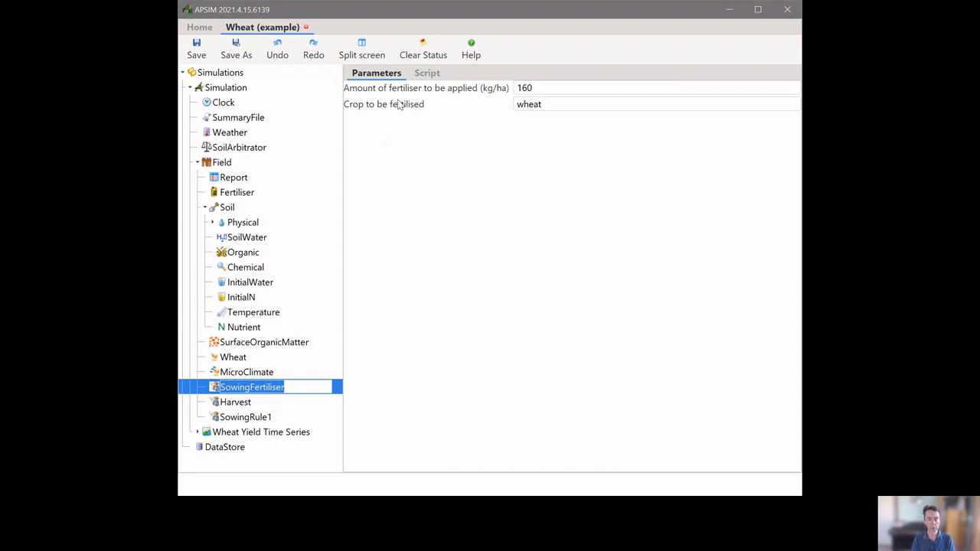
left_click(427, 74)
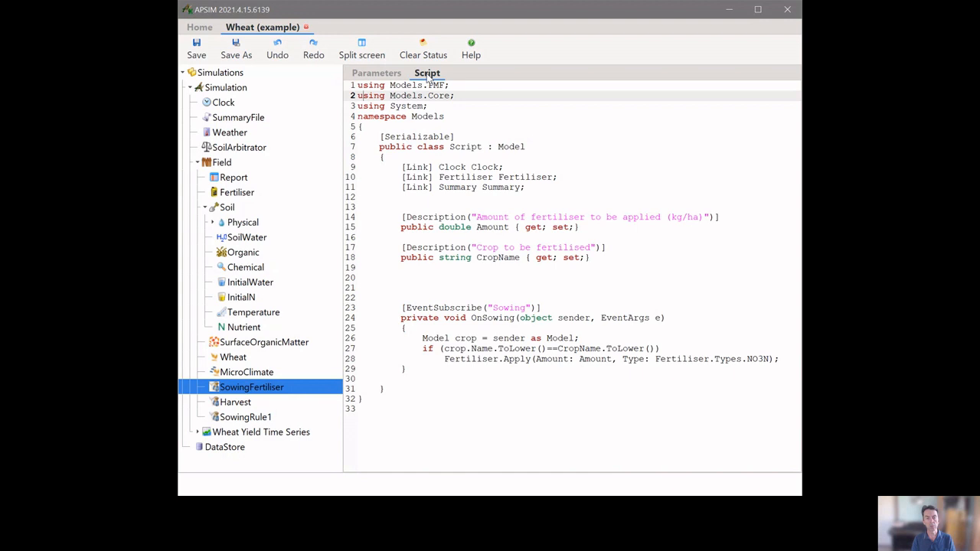
left_click(483, 405)
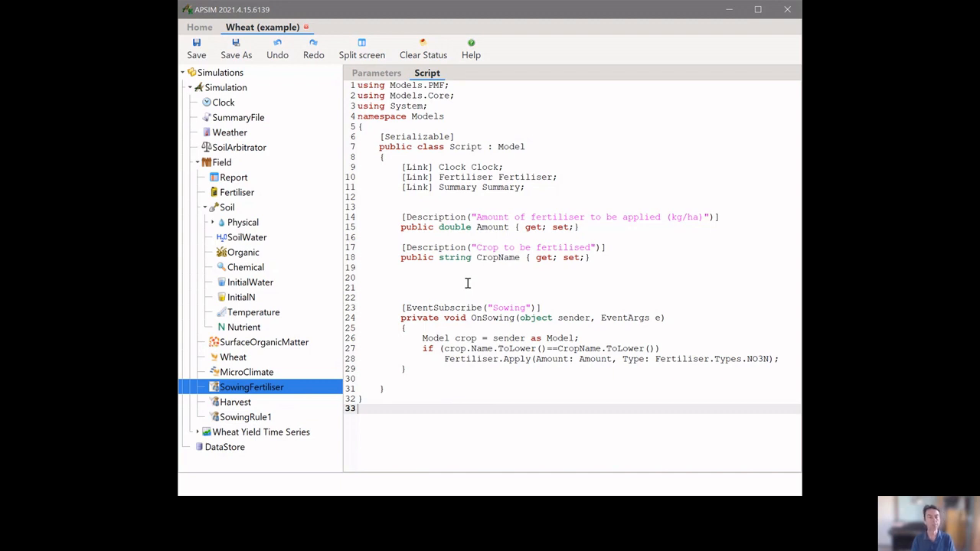
left_click(375, 73)
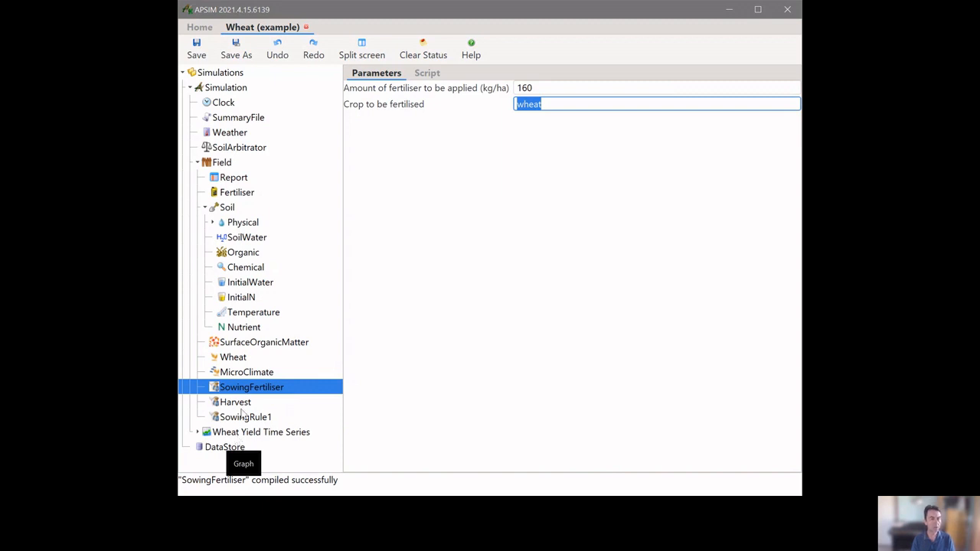
- Run APSIM on the whole Simulations collection, saving the file as temp in the Temp folder
left_click(222, 74)
right_click(227, 78)
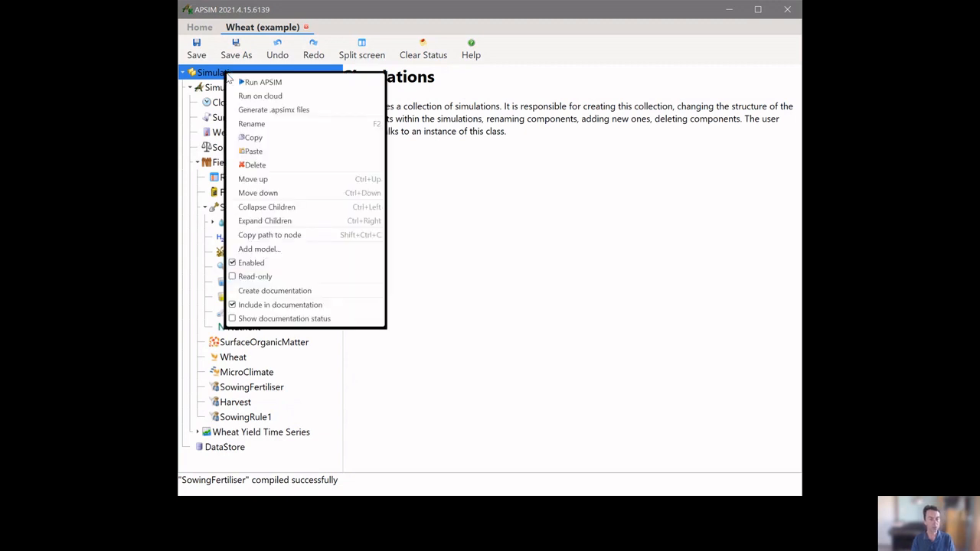
left_click(286, 82)
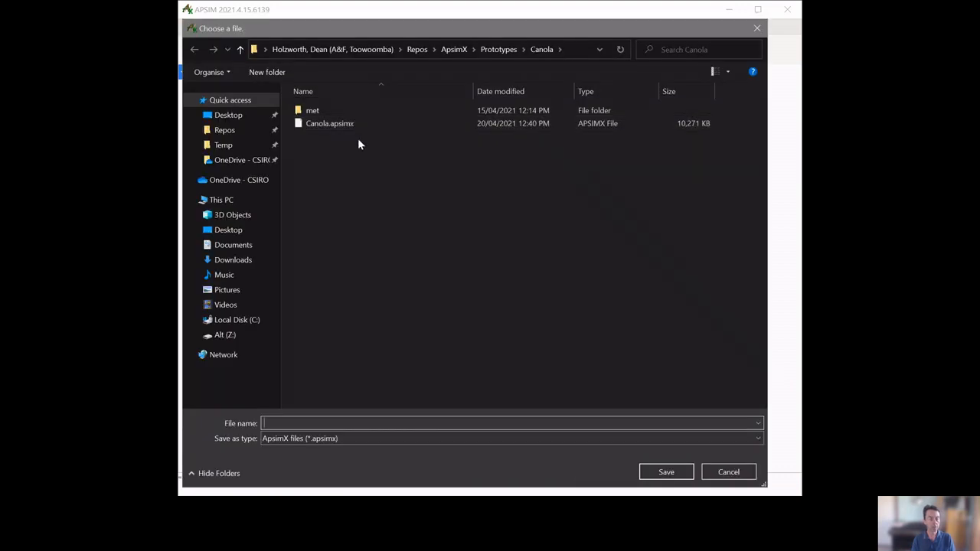
left_click(224, 145)
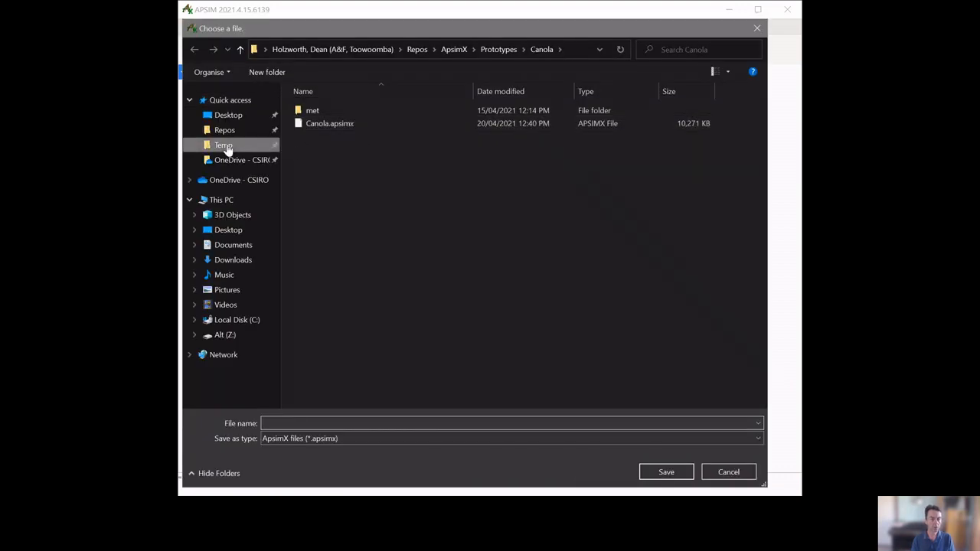
left_click(324, 422)
type("temp")
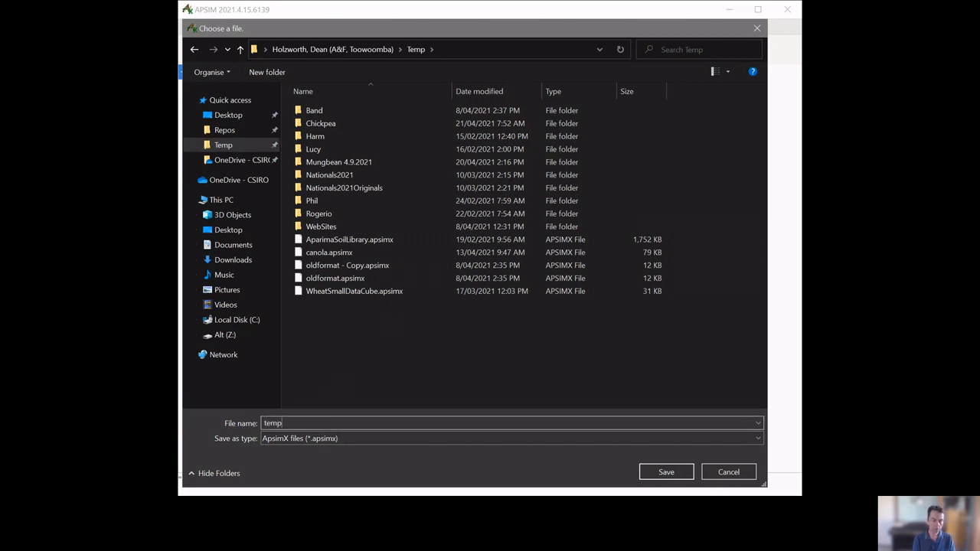
key("Return")
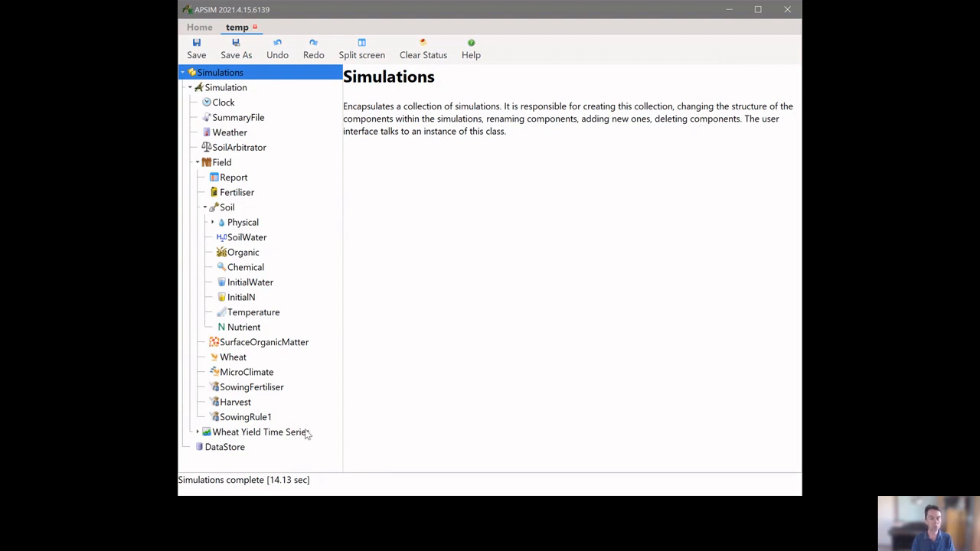
- Review the Clock dates, the Wheat Yield Time Series graph and the settings of its Wheat Yield series
left_click(229, 104)
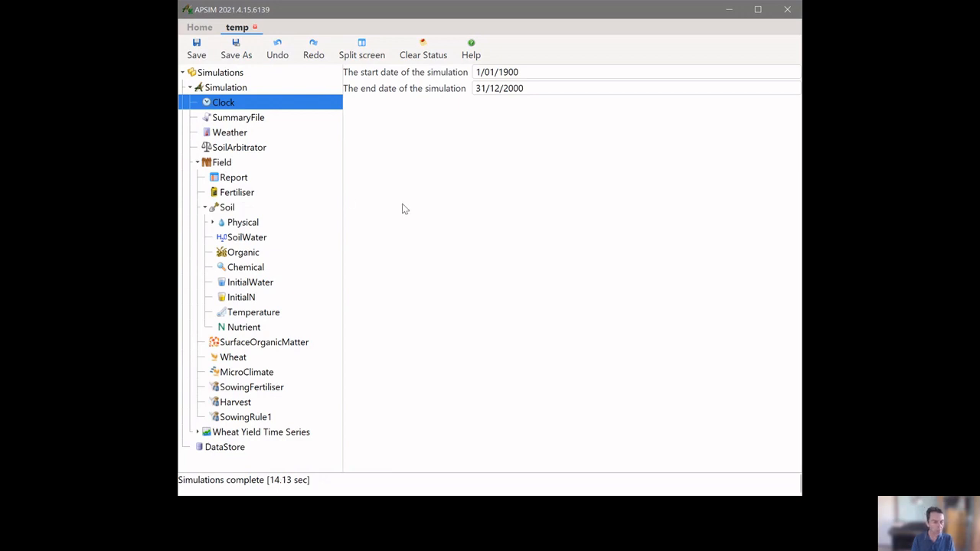
left_click(261, 434)
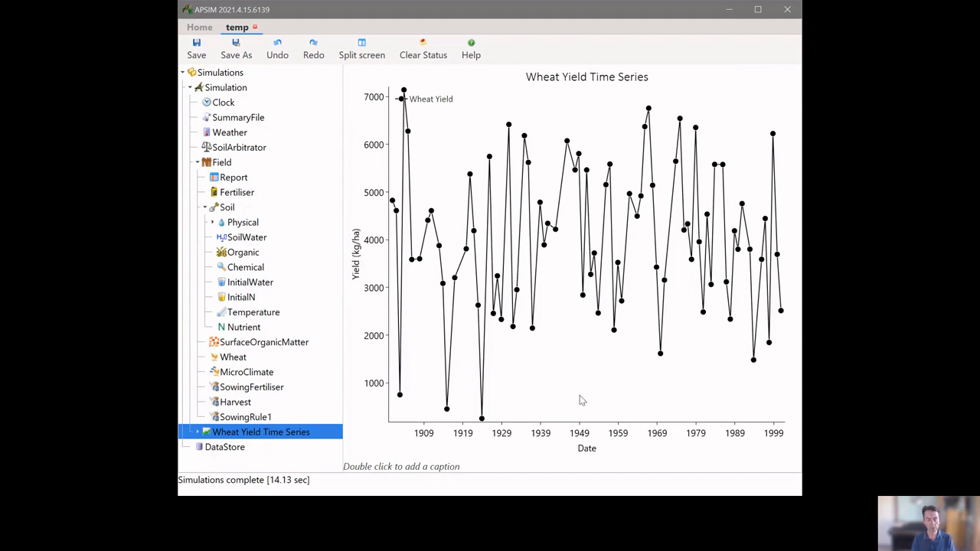
left_click(198, 432)
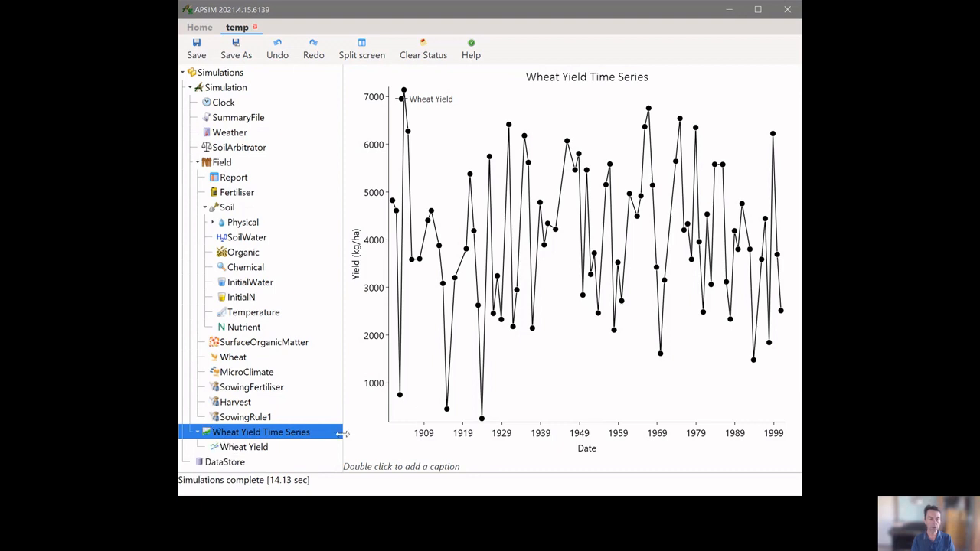
left_click_drag(343, 313, 318, 317)
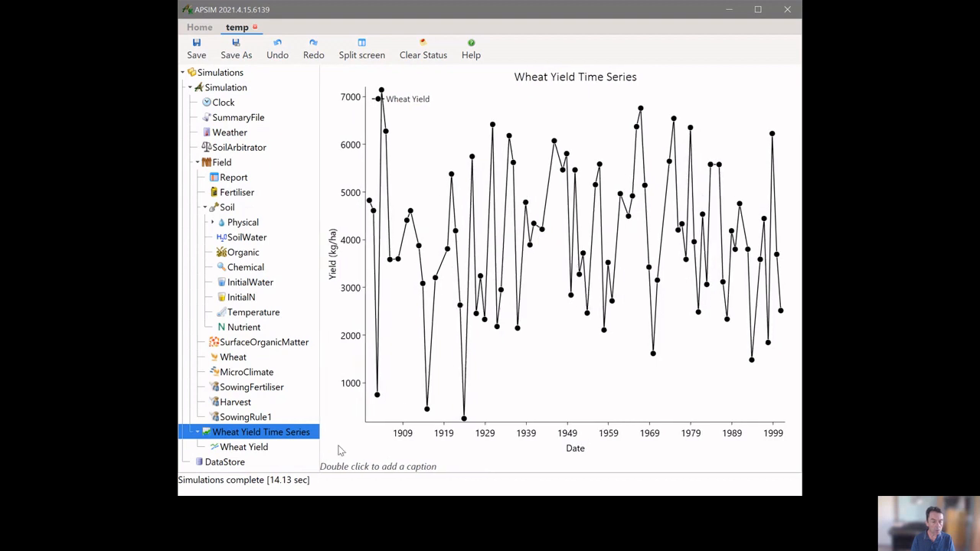
left_click(260, 450)
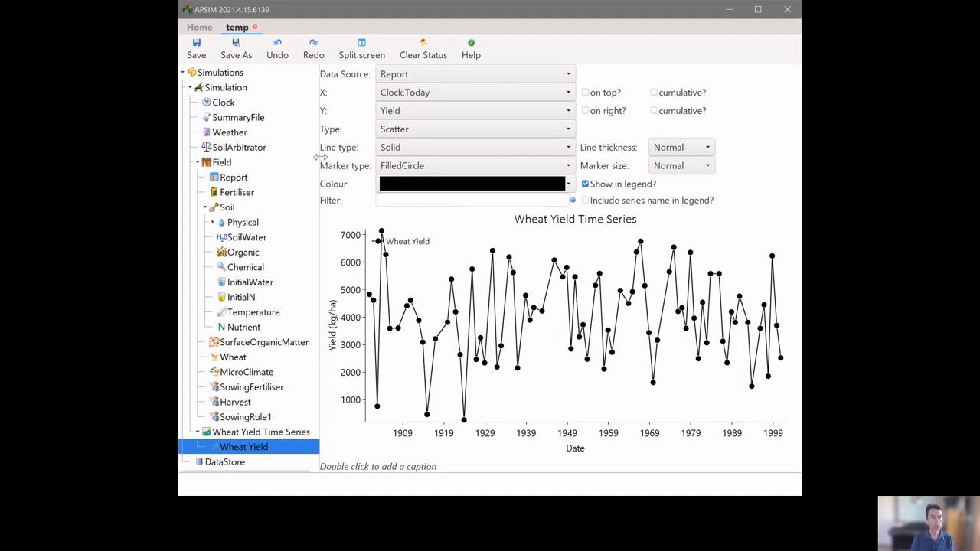
- View the Management toolbox in a split screen beside the temp simulation, and close the split view
left_click(363, 56)
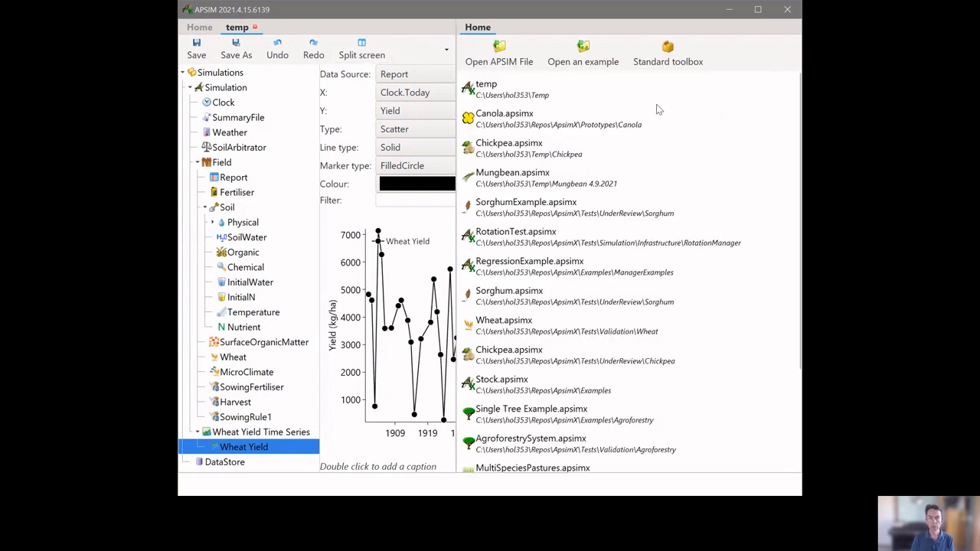
left_click(793, 55)
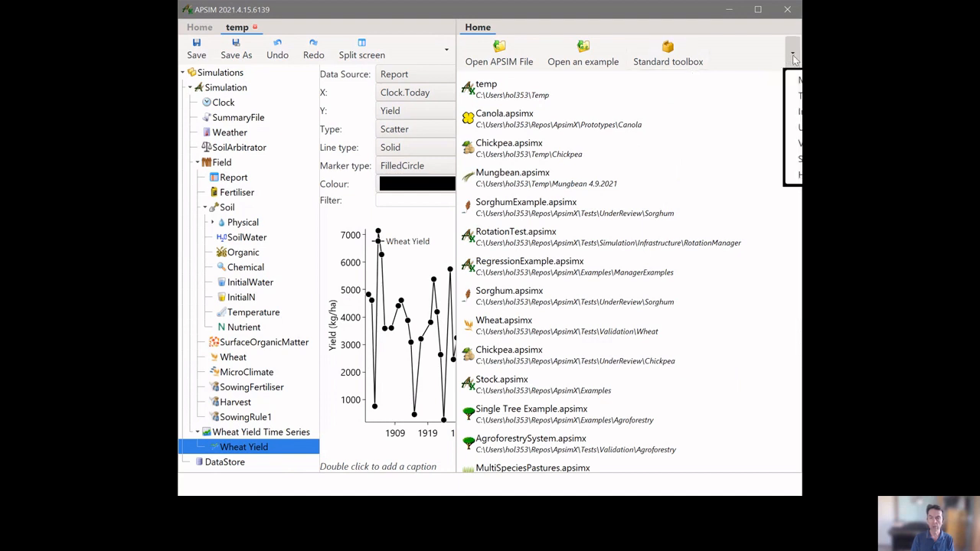
left_click(799, 81)
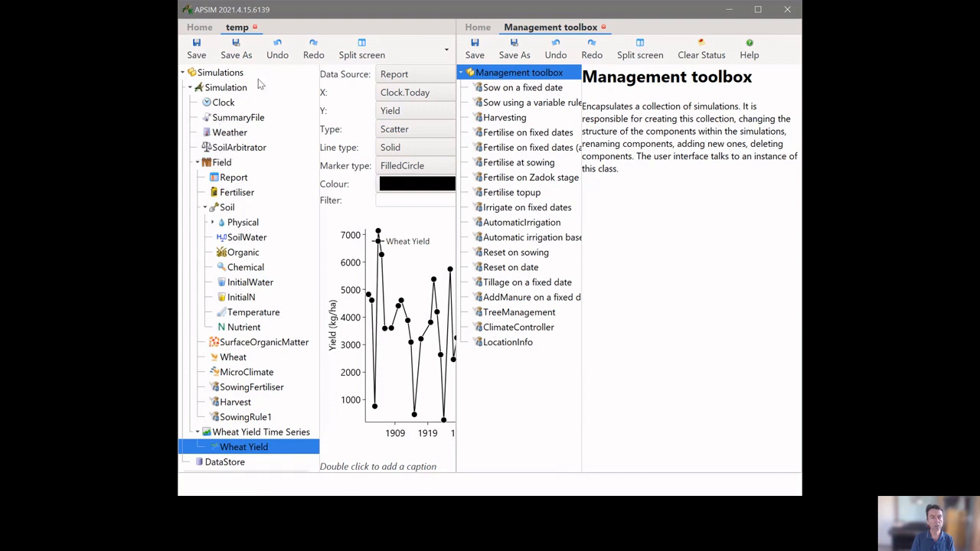
left_click(374, 55)
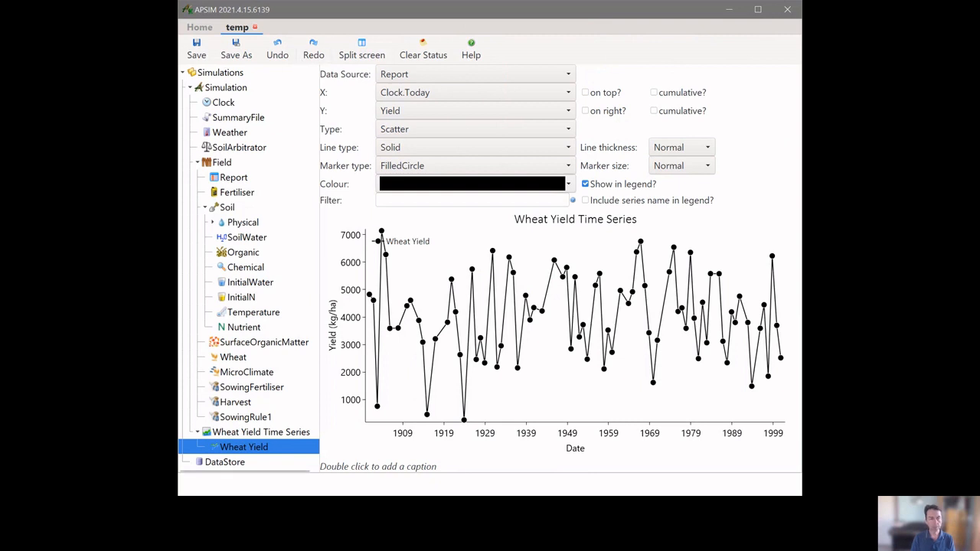
- Open the Maize.apsimx example and expand its Simulation and Field nodes to view the components
left_click(200, 28)
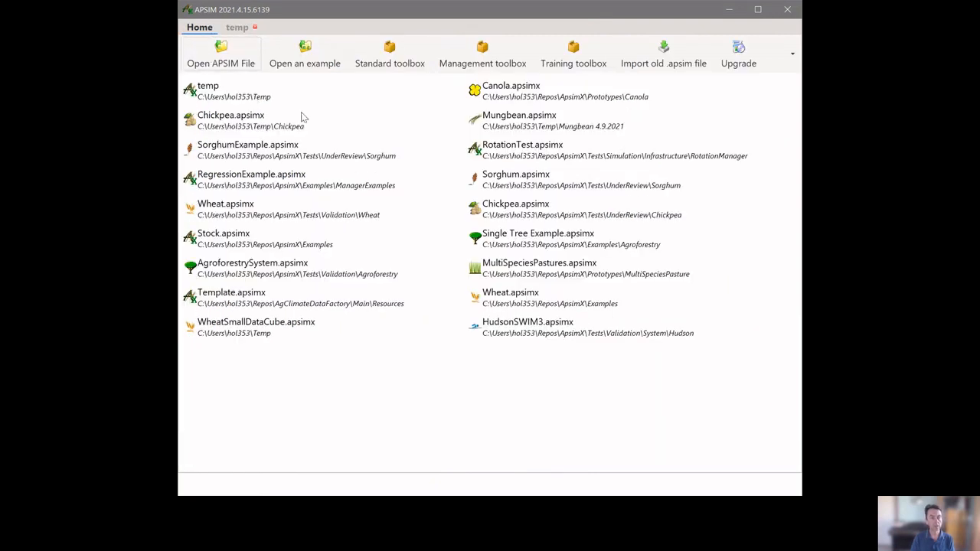
left_click(310, 66)
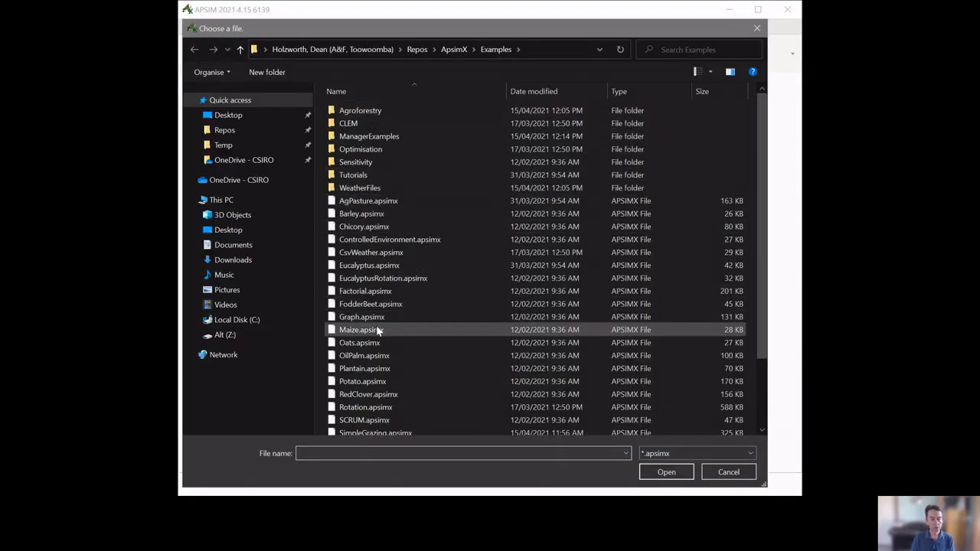
left_click(378, 329)
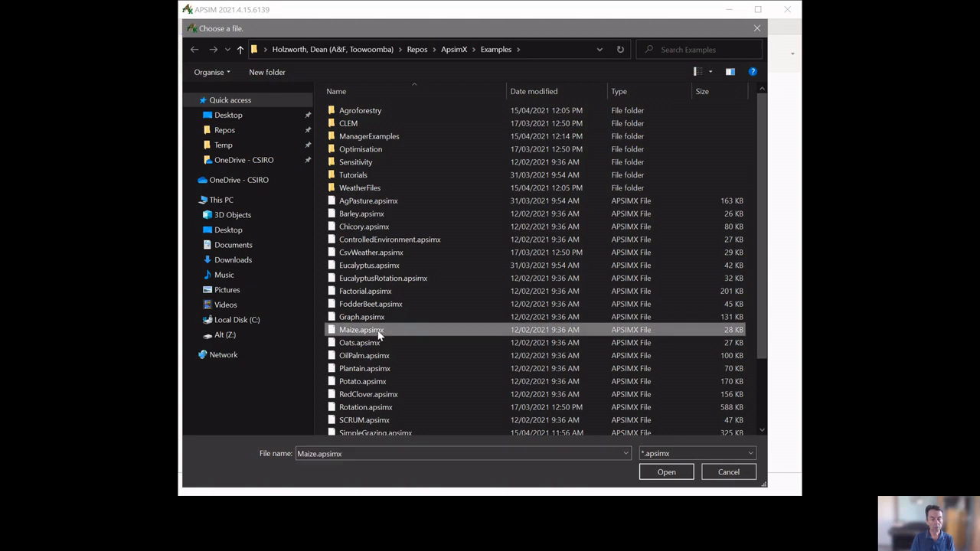
left_click(676, 472)
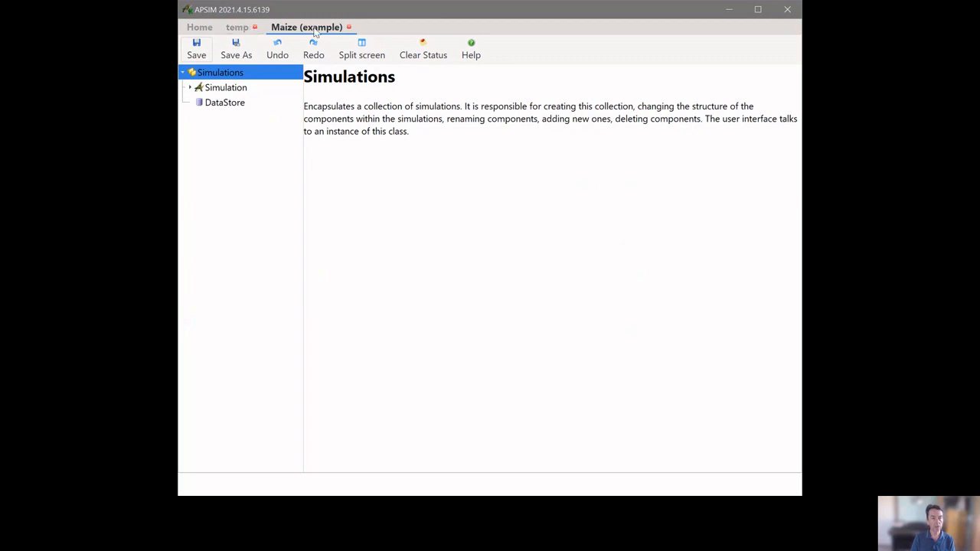
left_click(189, 87)
left_click(198, 162)
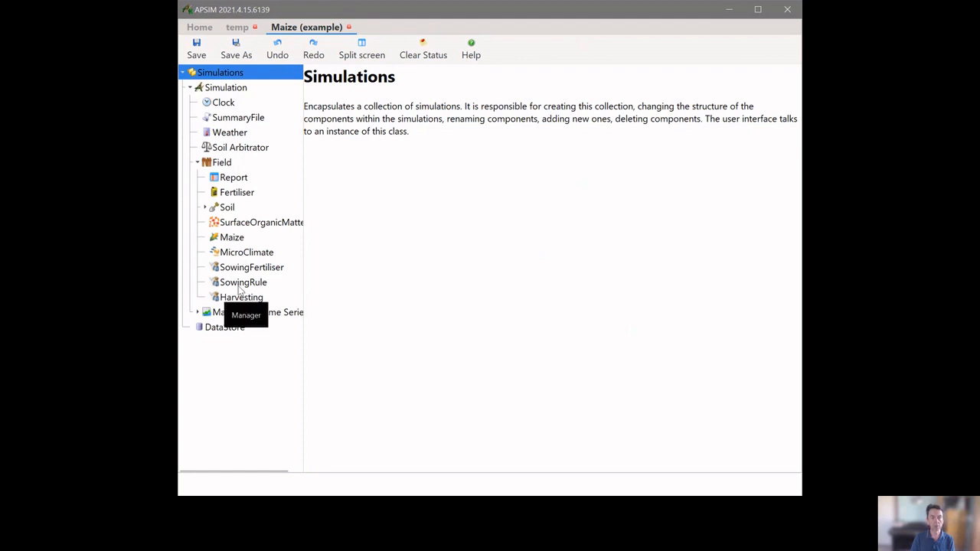
- Compare the temp simulation's structure with the Maize example, and close the Maize example
left_click(238, 28)
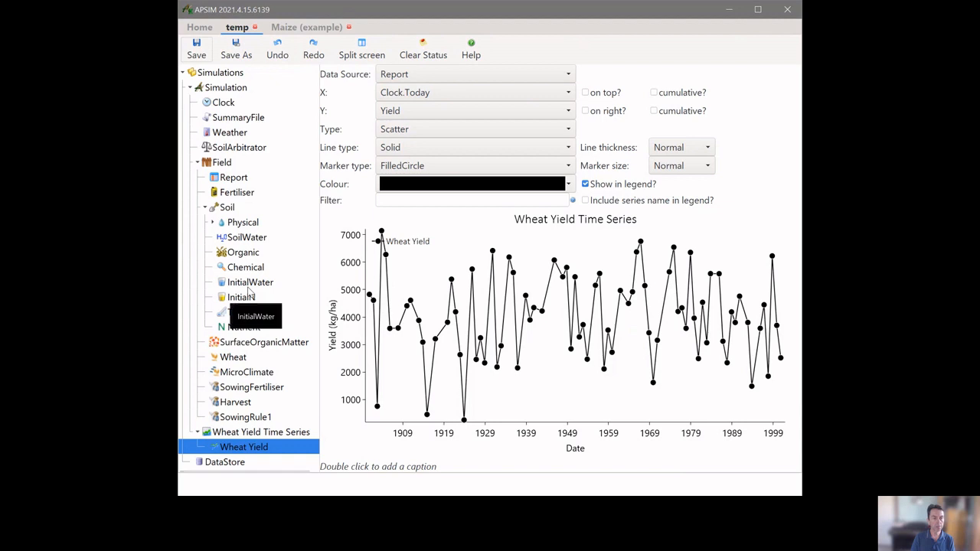
left_click(306, 28)
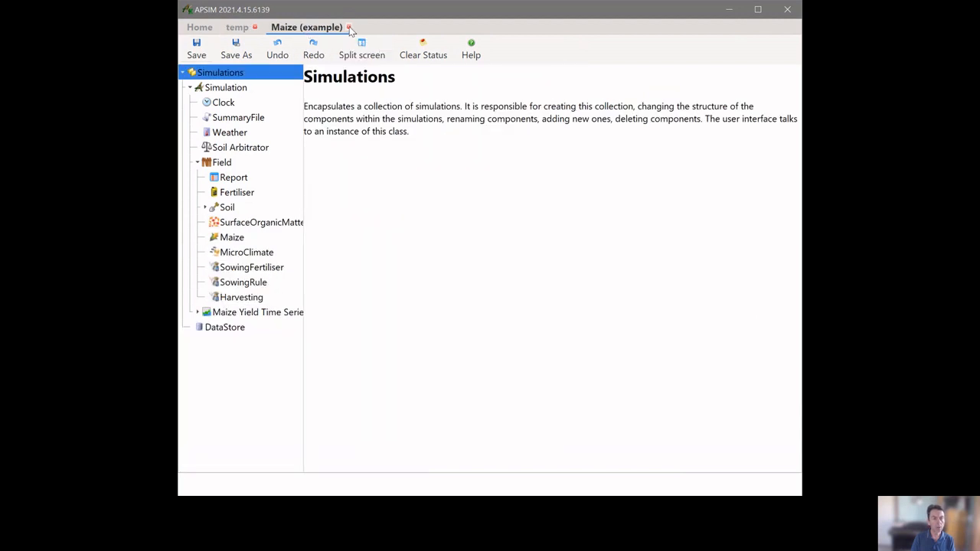
left_click(349, 27)
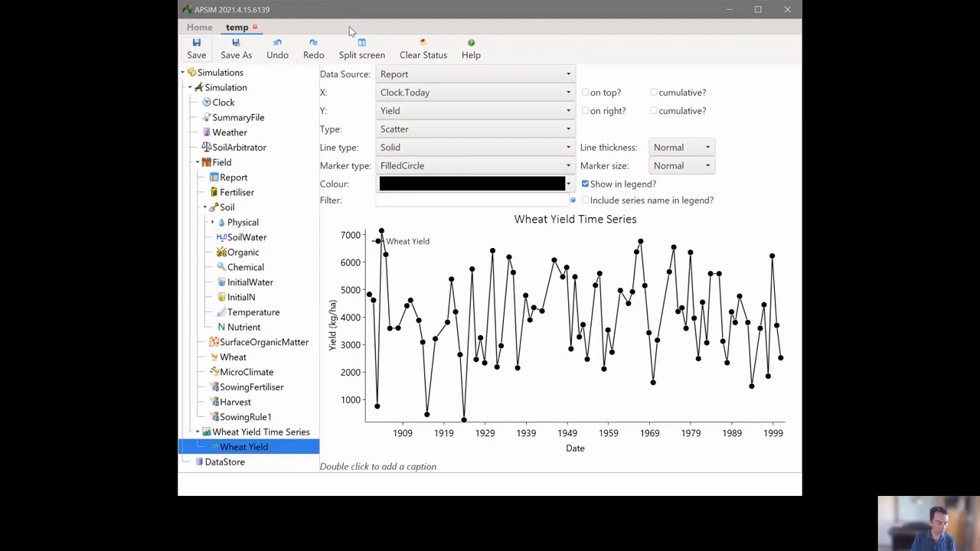
- Import the old-format file Continuous Wheat.apsim from the Examples folder of ApsimClassic in Repos
left_click(201, 28)
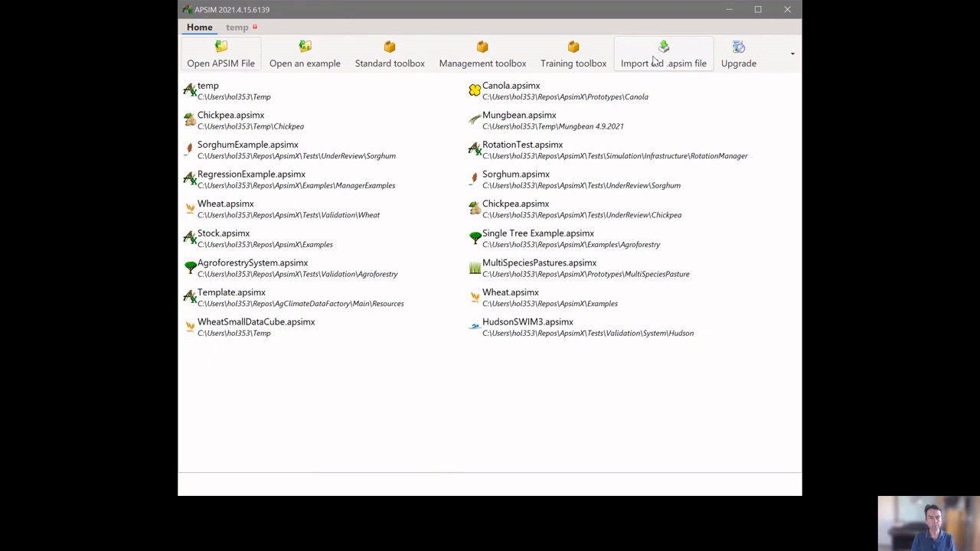
left_click(654, 61)
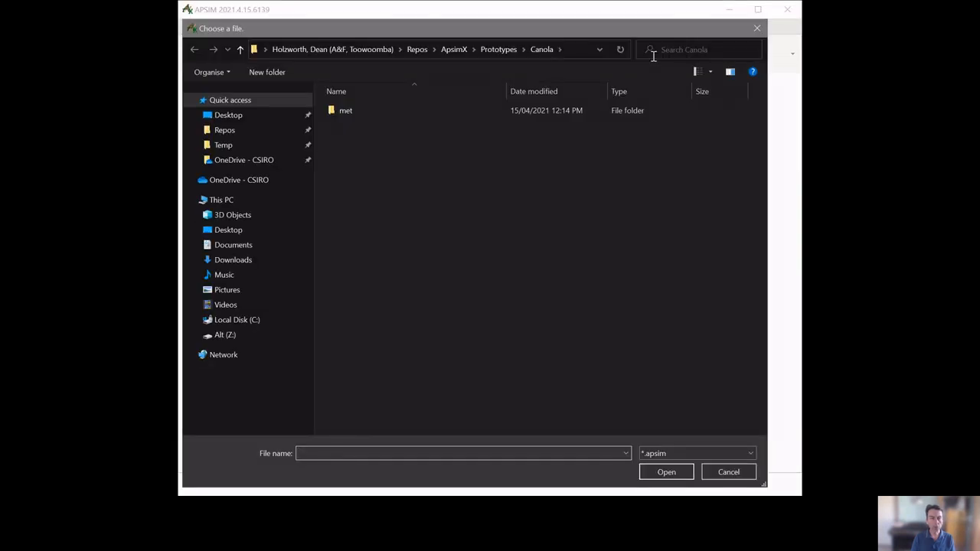
left_click(417, 52)
double_click(363, 162)
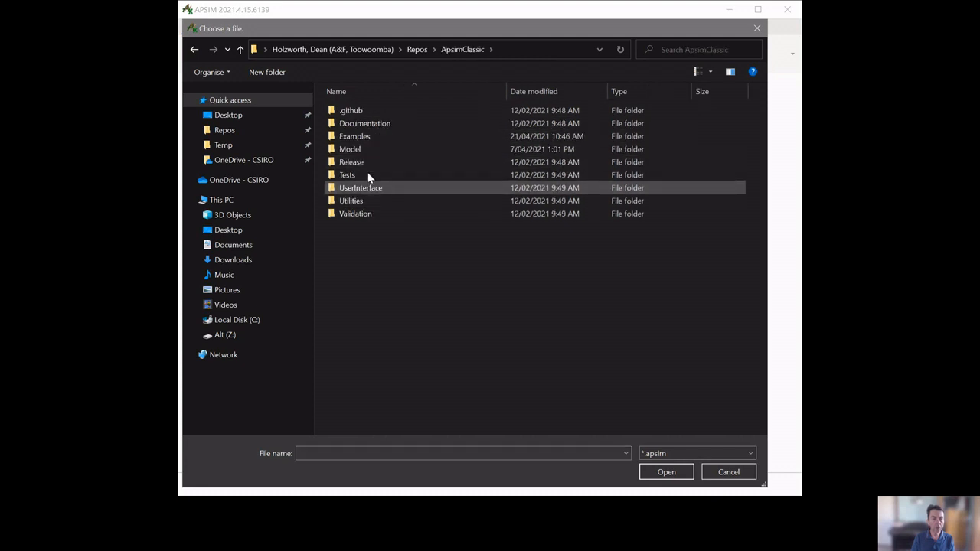
double_click(363, 137)
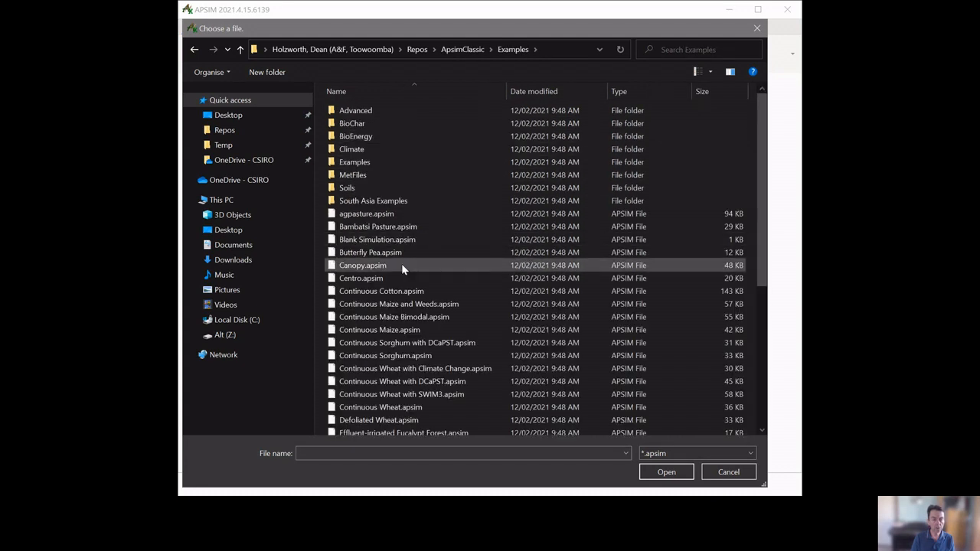
scroll(401, 263, "down", 6)
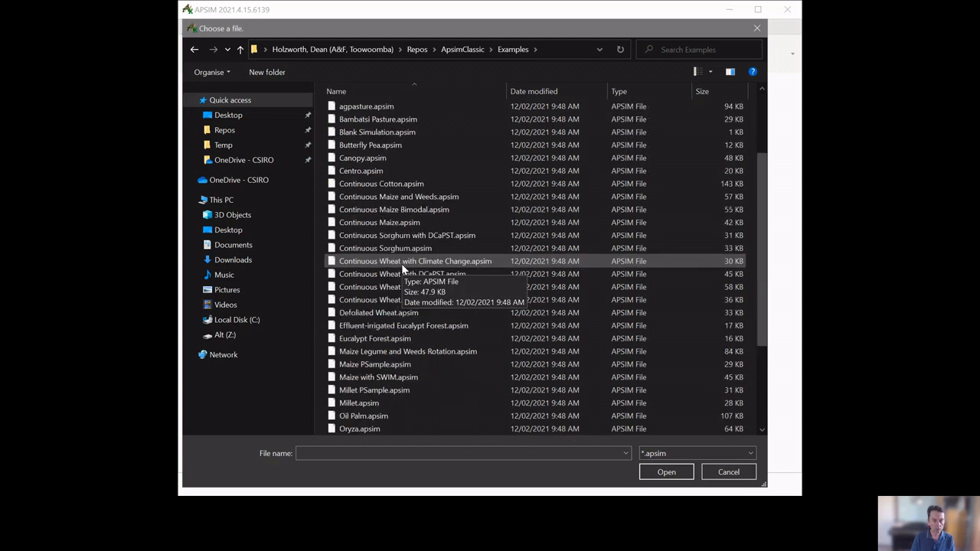
scroll(399, 277, "up", 6)
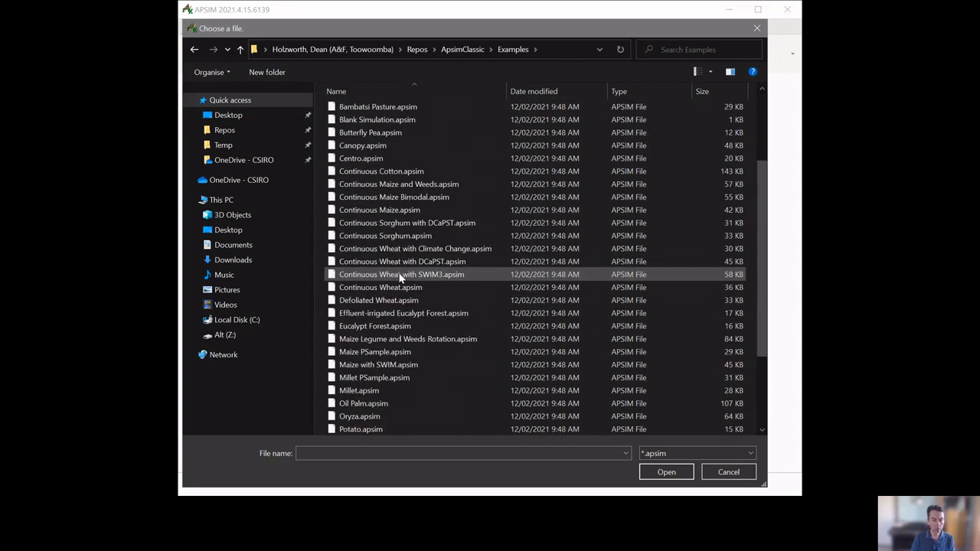
left_click(420, 407)
left_click(653, 475)
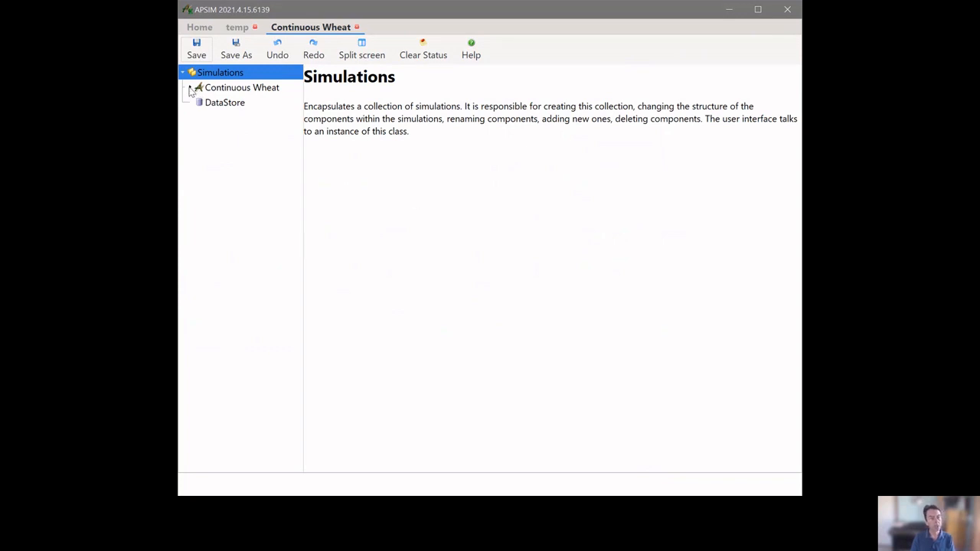
- Expand the imported Continuous Wheat simulation and examine its Clock dates, Soil Physical data and Fertilise at Sowing script
left_click(190, 87)
left_click(197, 147)
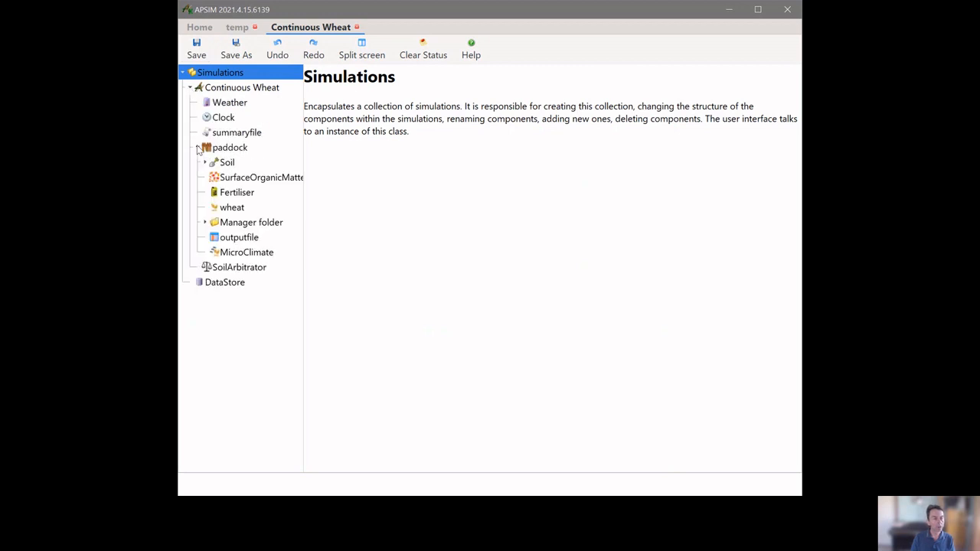
left_click(229, 118)
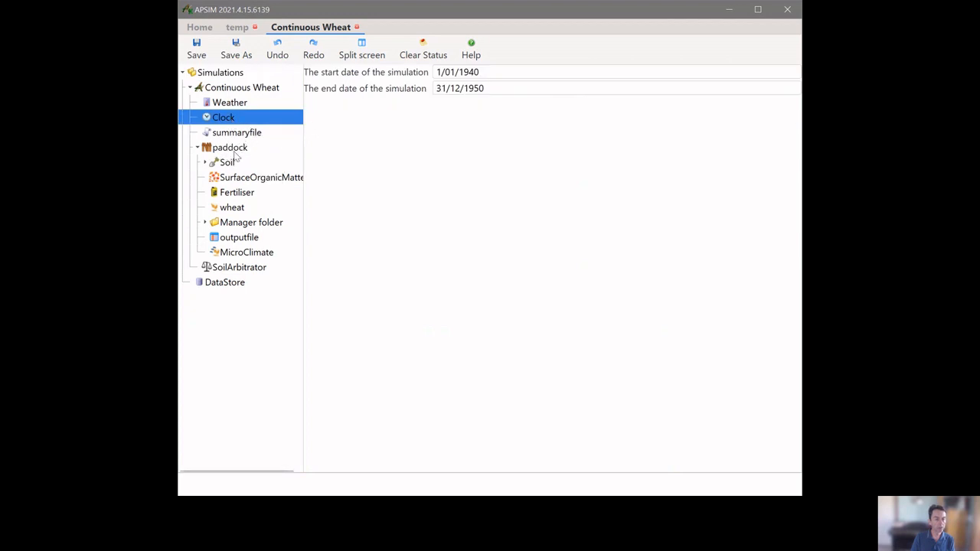
left_click(205, 163)
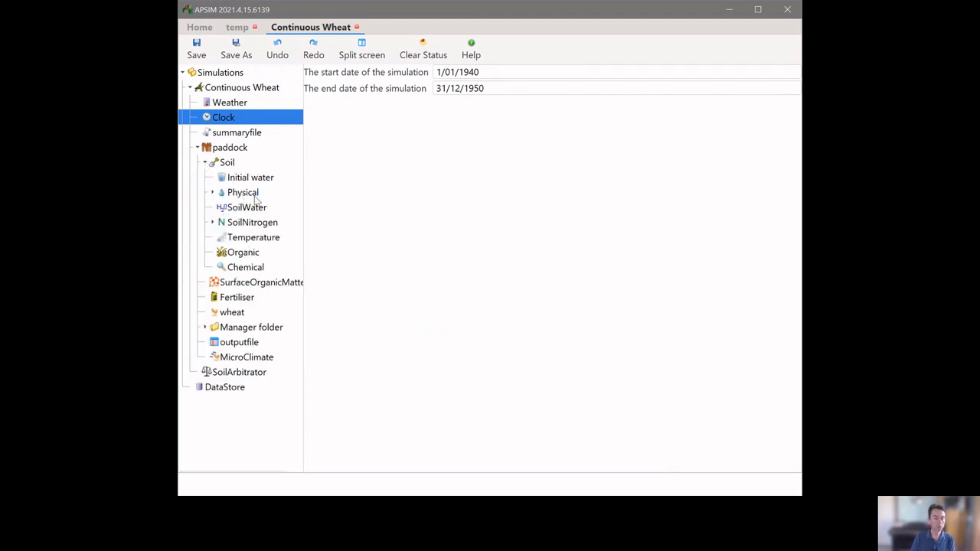
left_click(243, 192)
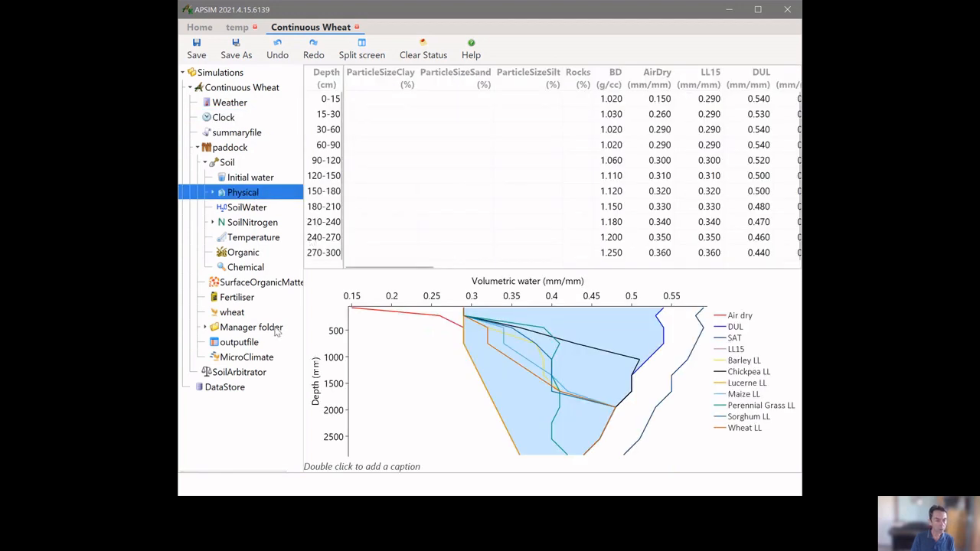
left_click(205, 328)
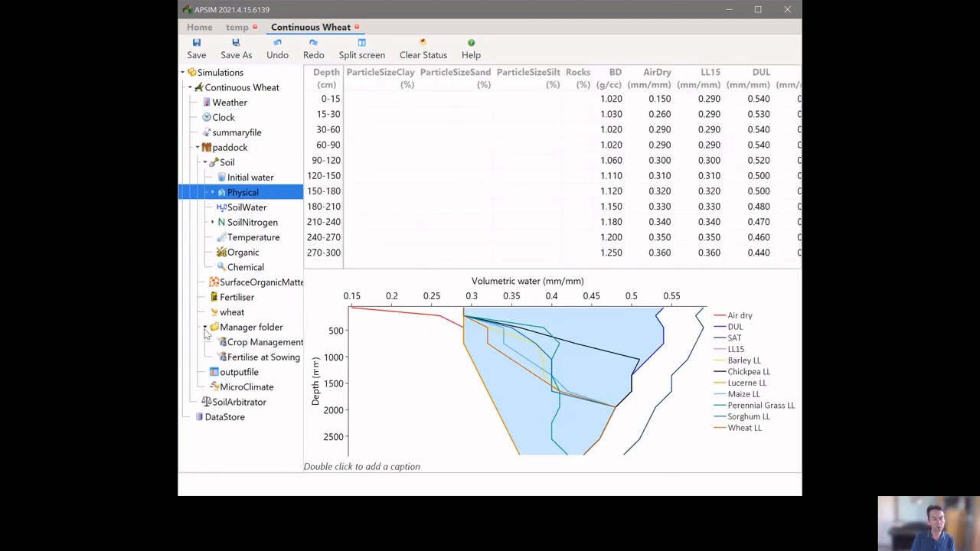
left_click(245, 357)
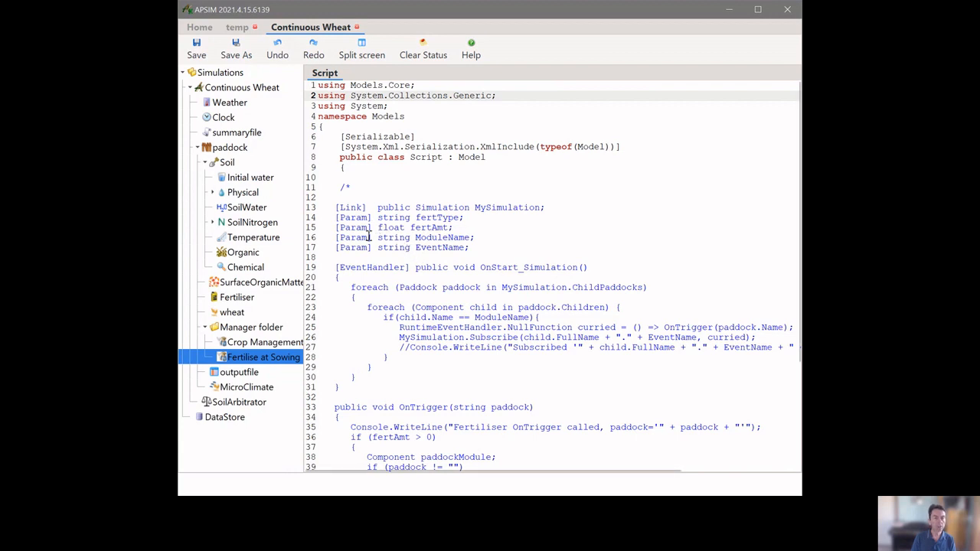
- Review the commented-out code in the Fertilise at Sowing script, and close the Continuous Wheat file without saving changes
left_click(349, 187)
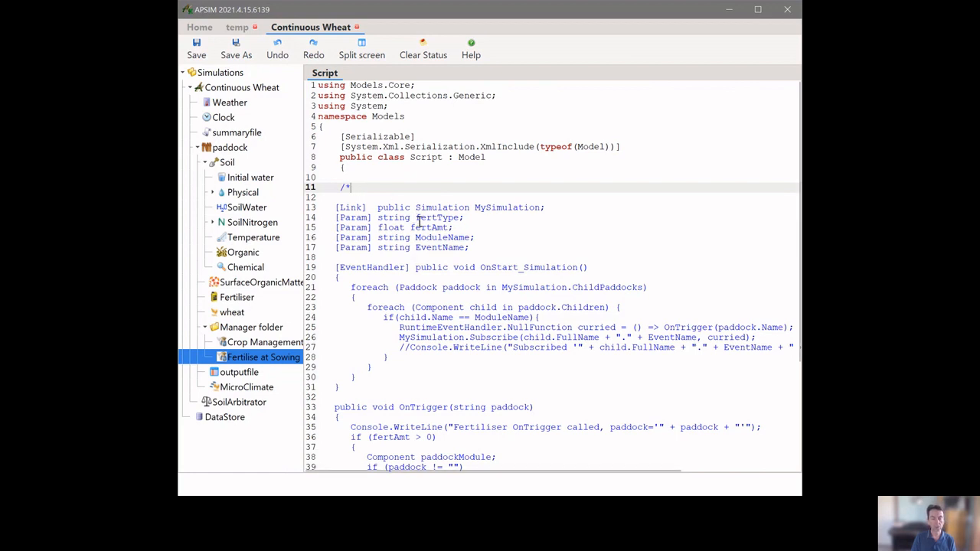
scroll(418, 221, "down", 3)
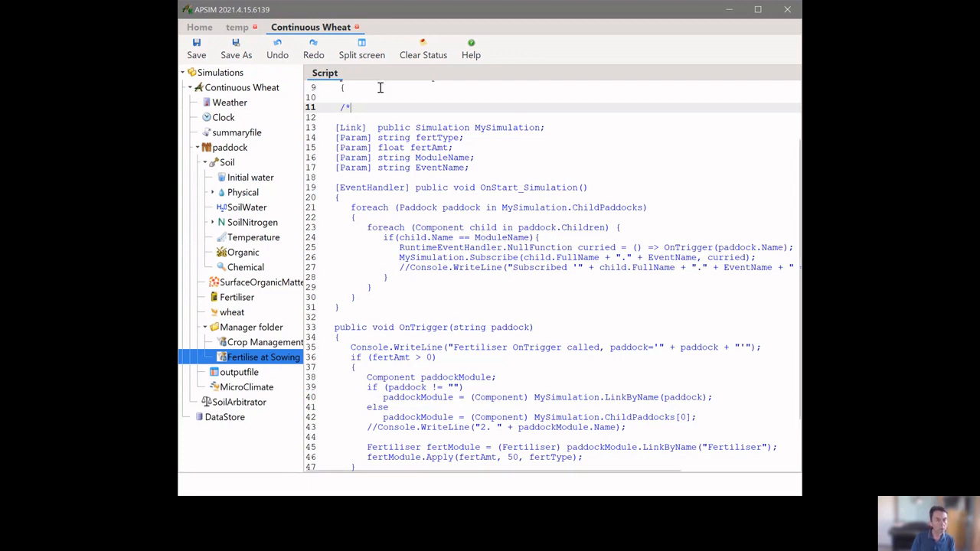
left_click(357, 27)
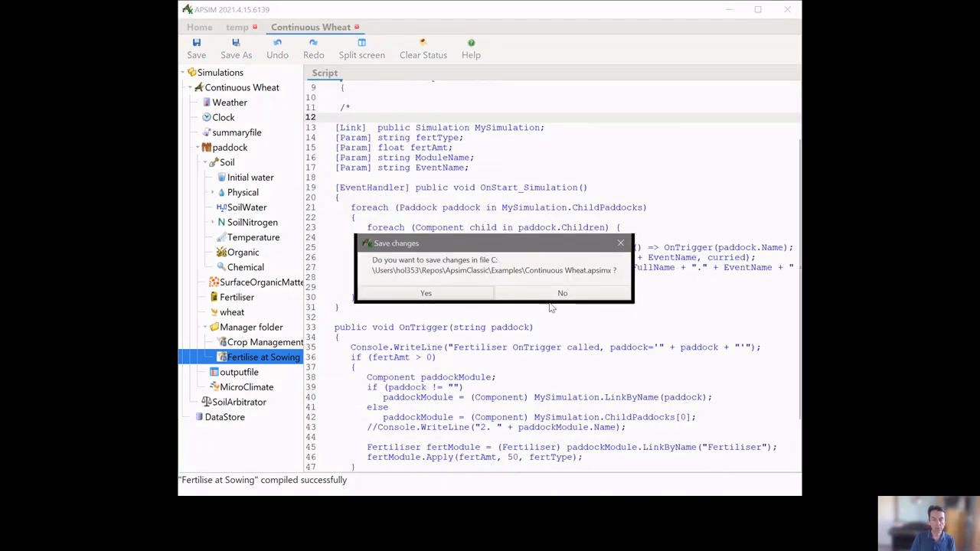
left_click(557, 294)
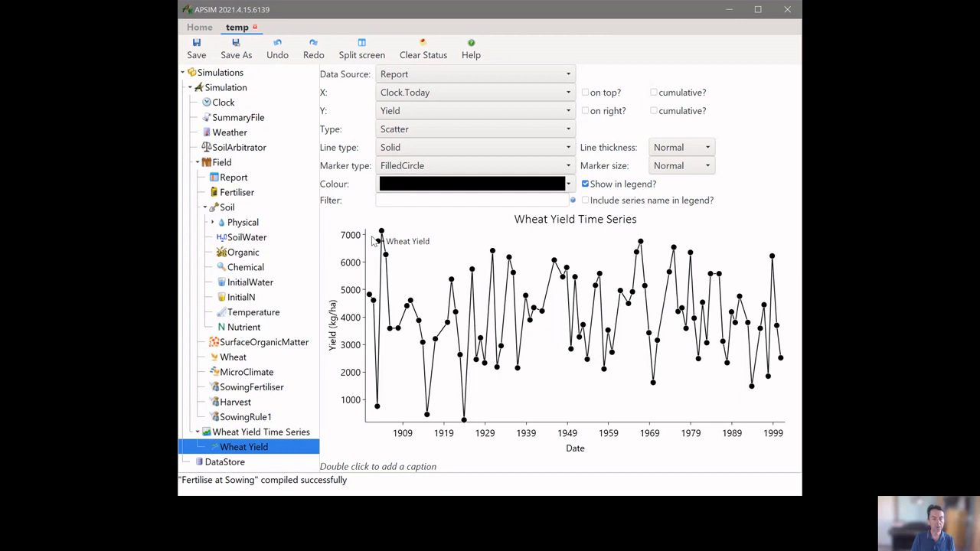
- Add an Experiment model from the Factorial group to the root Simulations node and reorder it above Simulation
left_click(222, 73)
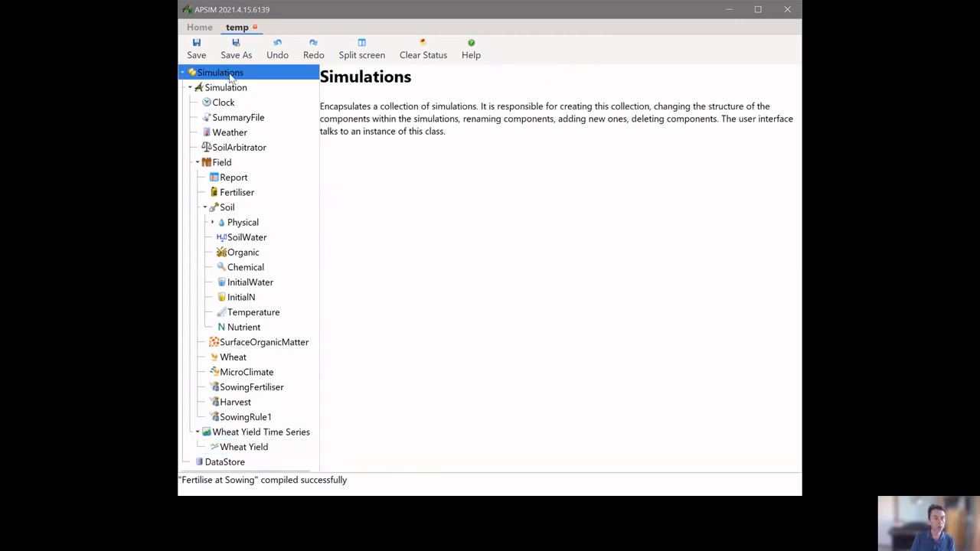
right_click(230, 74)
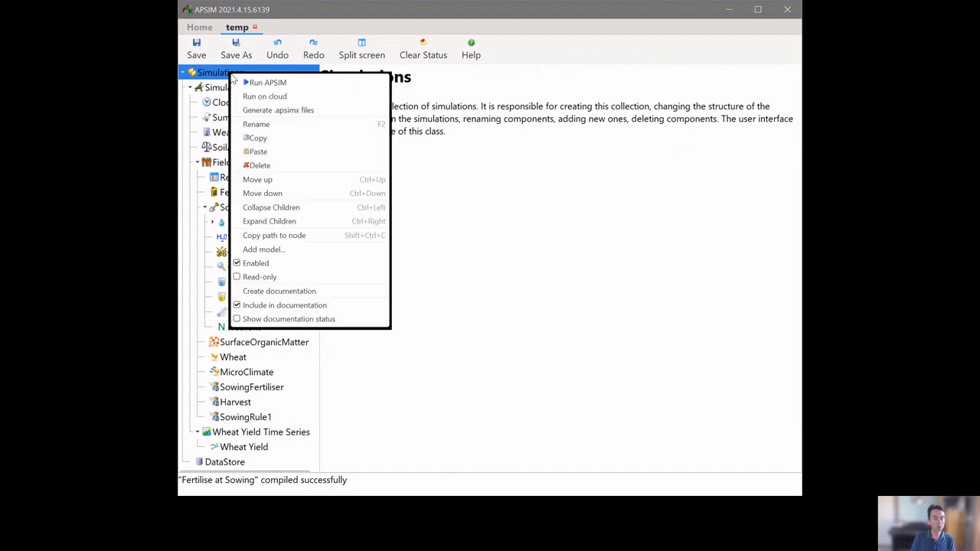
left_click(288, 249)
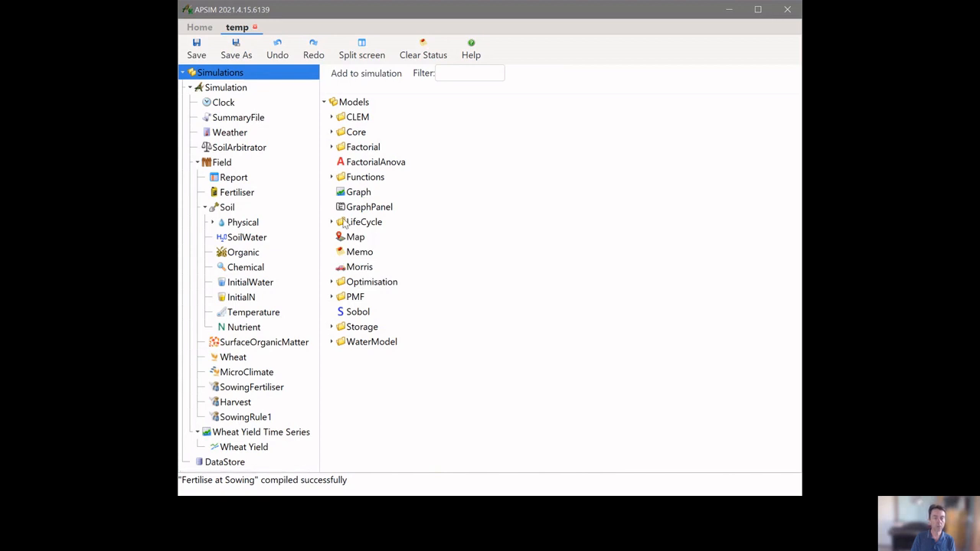
left_click(331, 147)
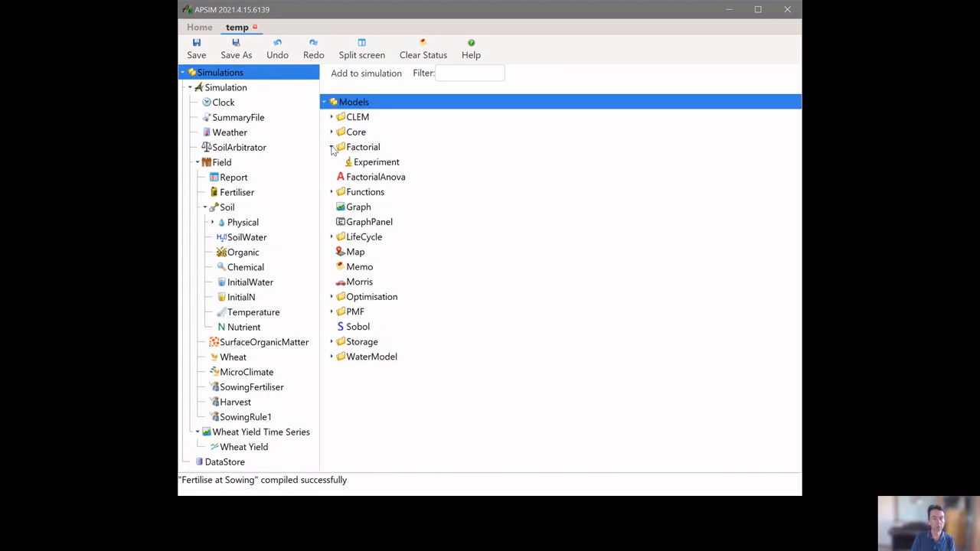
left_click(382, 165)
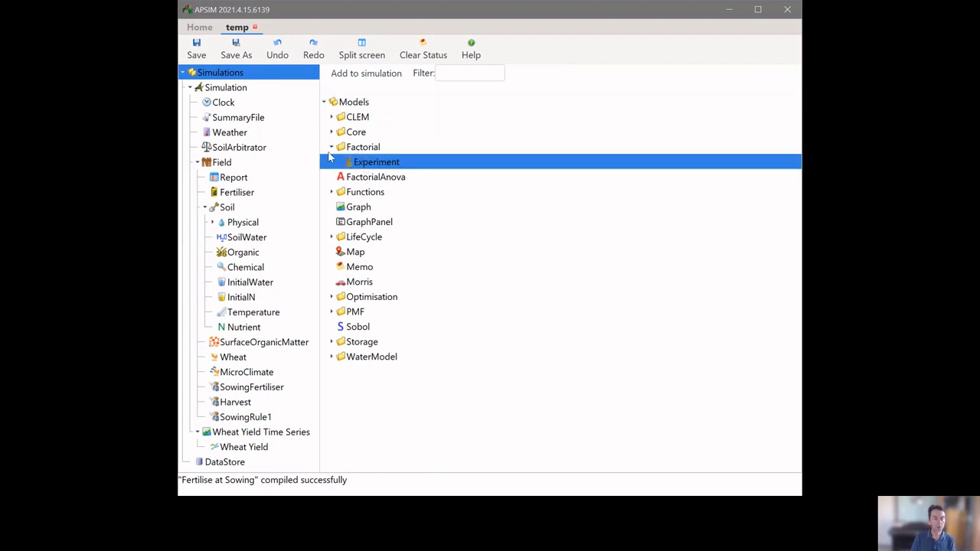
double_click(347, 165)
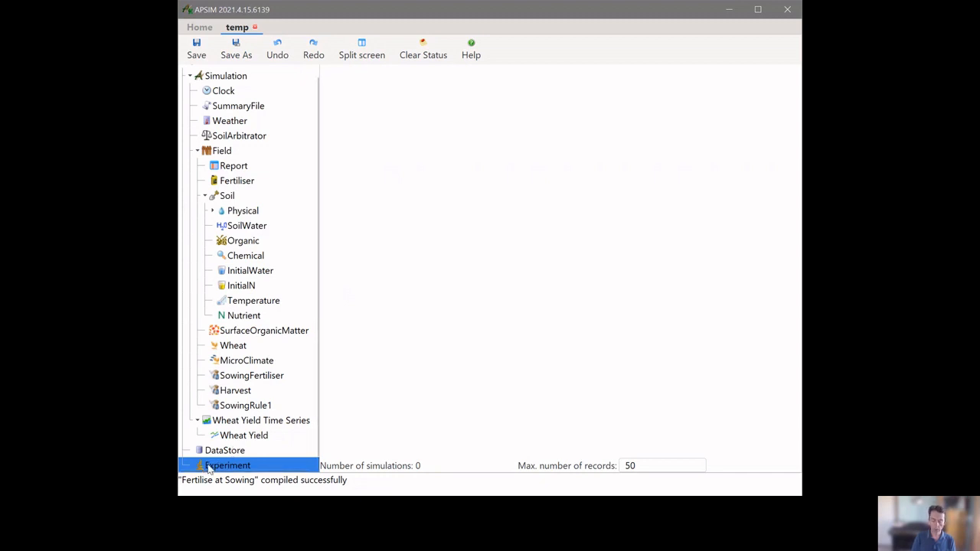
key("ctrl+Up")
key("ctrl+Up")
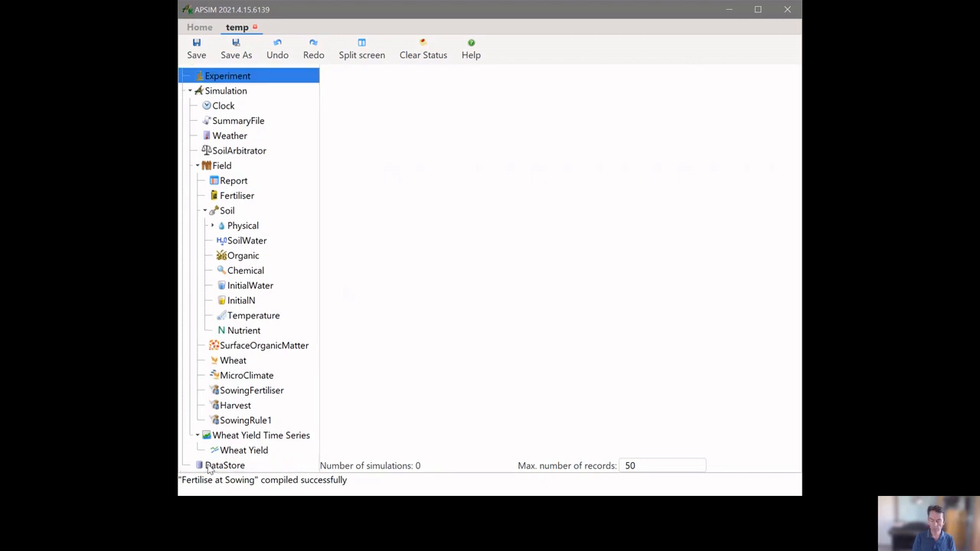
scroll(211, 463, "up", 1)
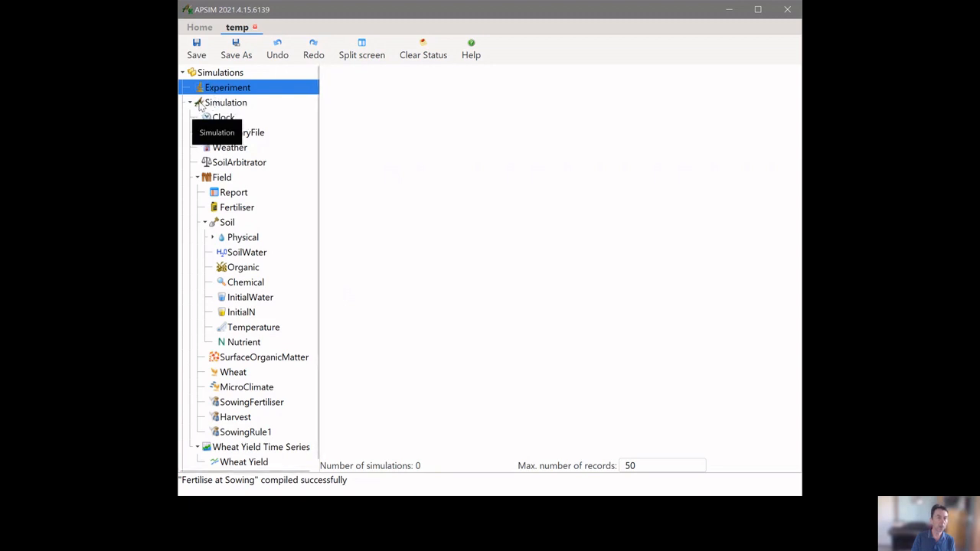
- Copy the Simulation node and paste it into the Experiment node
left_click(199, 106)
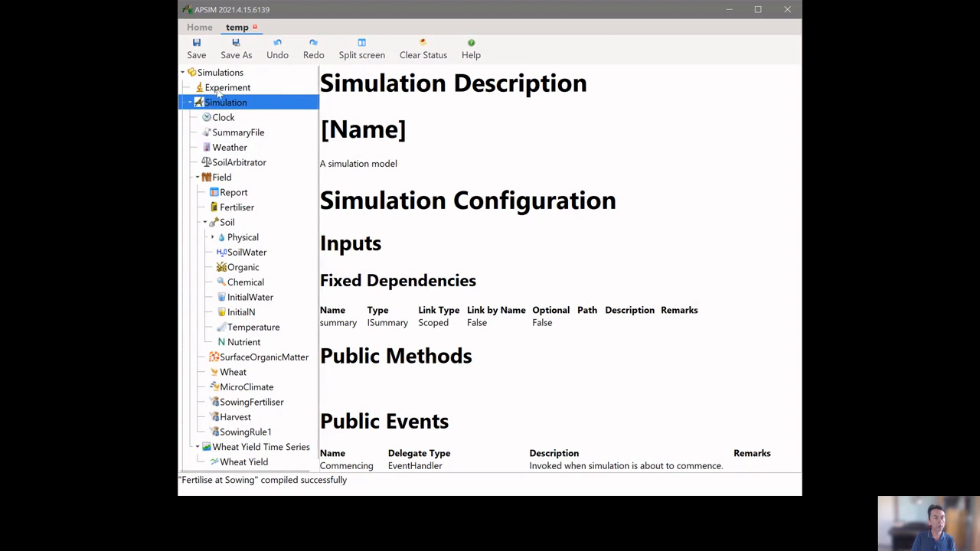
right_click(203, 104)
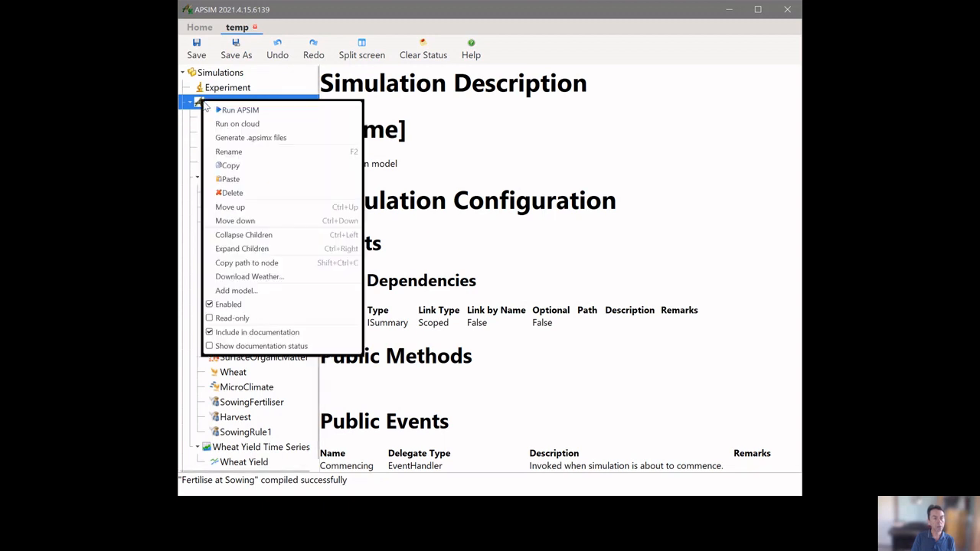
key("Escape")
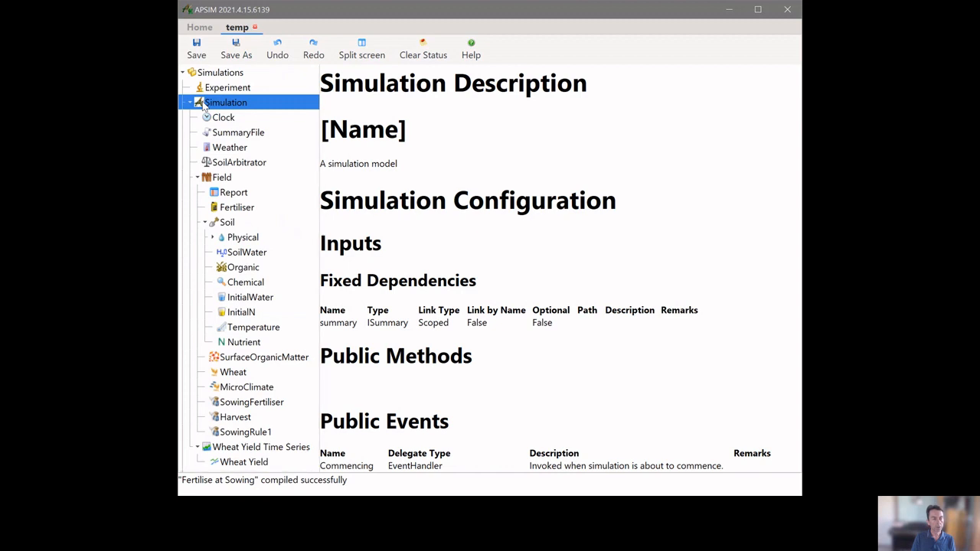
right_click(204, 107)
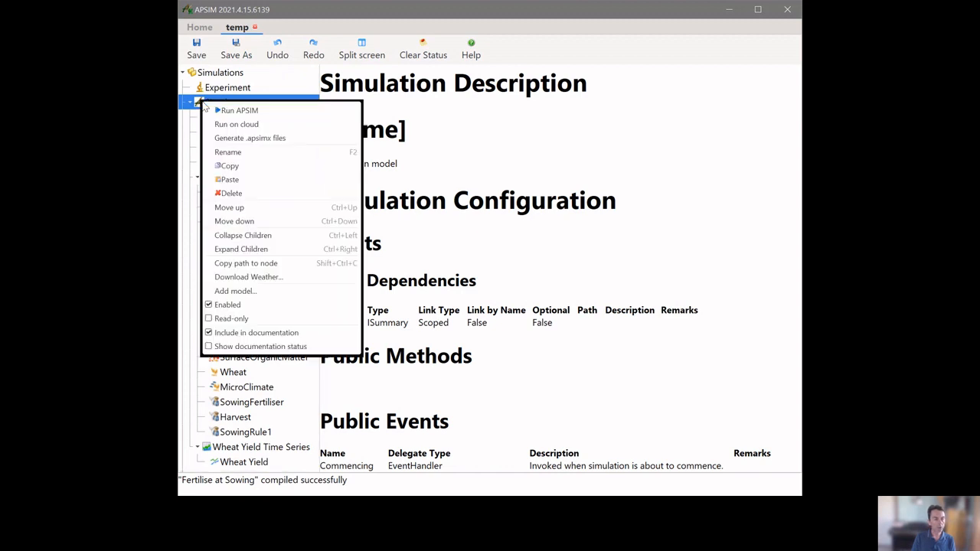
left_click(243, 165)
left_click(205, 90)
right_click(205, 91)
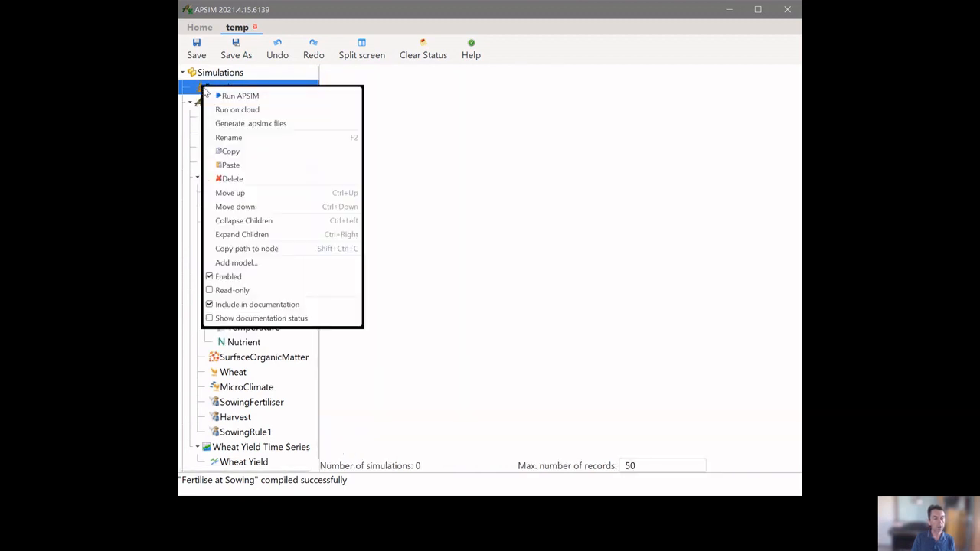
left_click(247, 163)
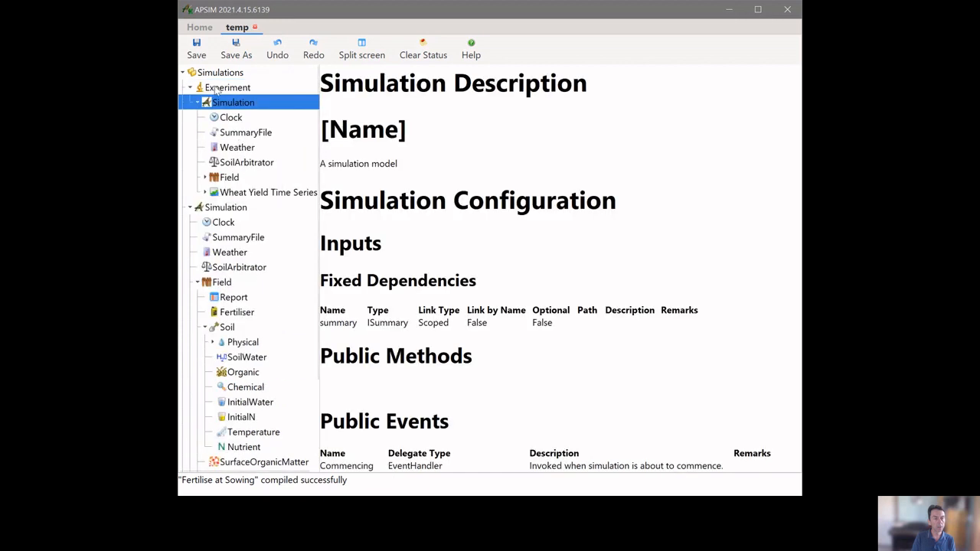
- Delete the original Simulation outside the experiment and collapse the copy inside it
left_click(201, 210)
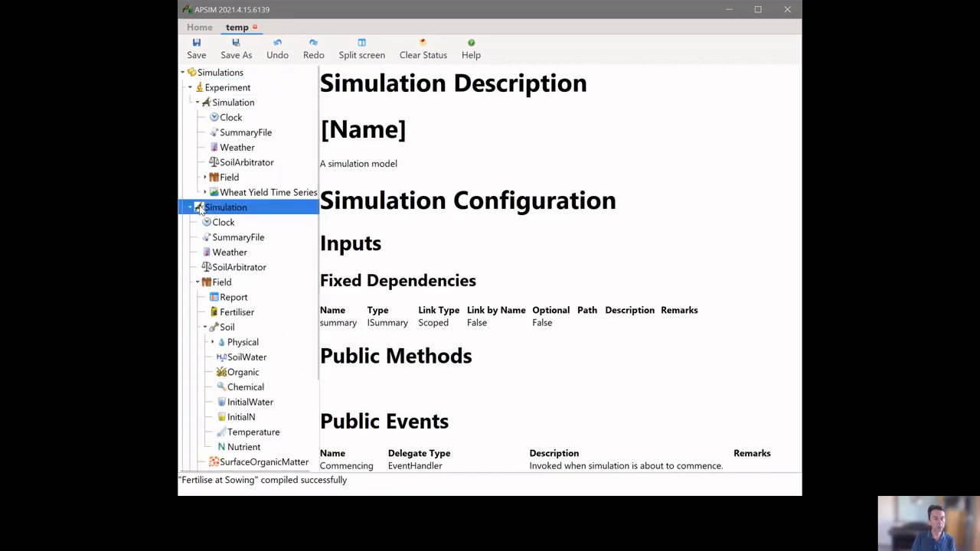
key("Delete")
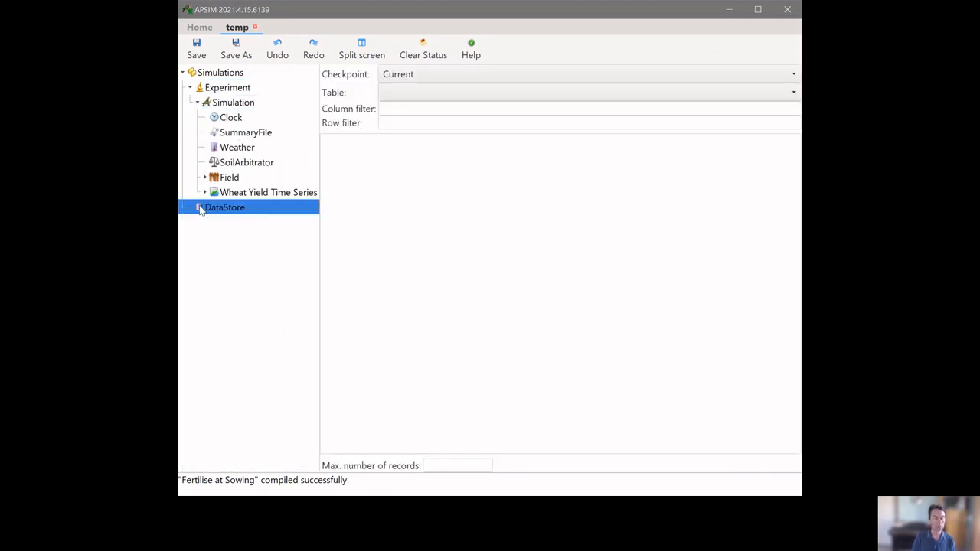
left_click(222, 104)
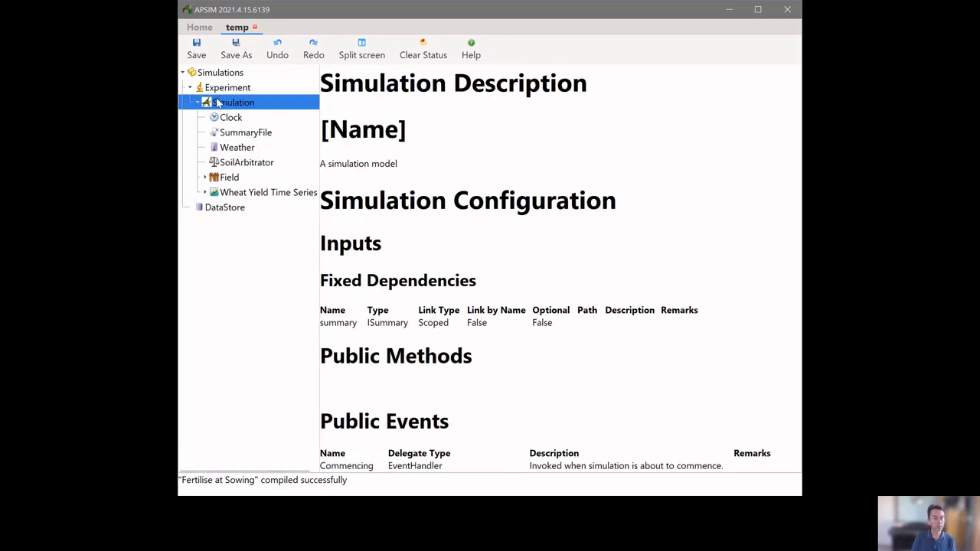
left_click(198, 103)
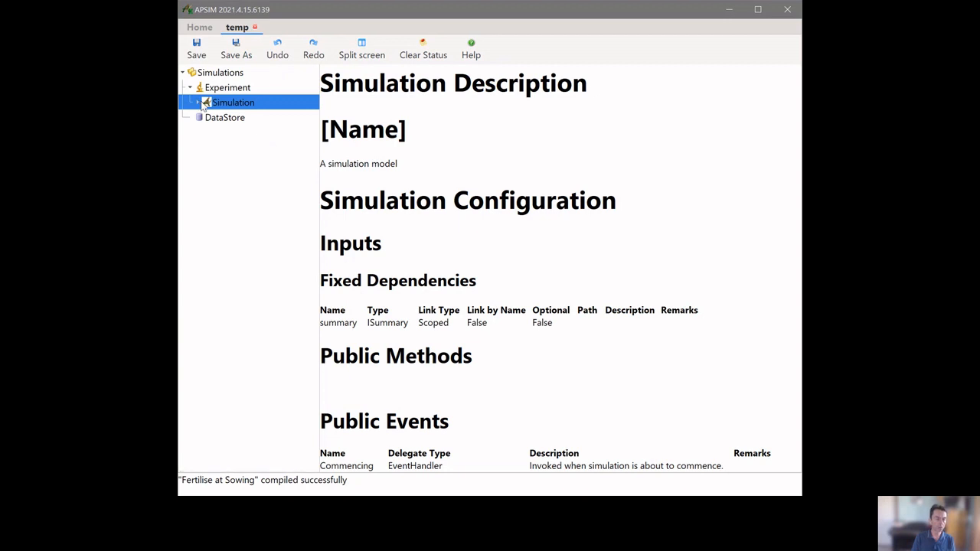
- Add a Factors model from the Factorial group to the Experiment and reorder it above Simulation
left_click(220, 90)
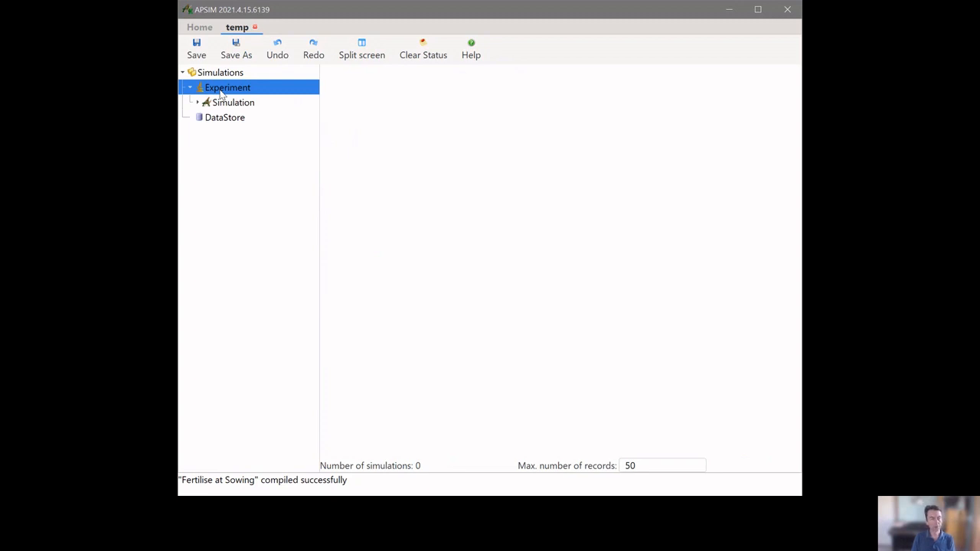
right_click(220, 92)
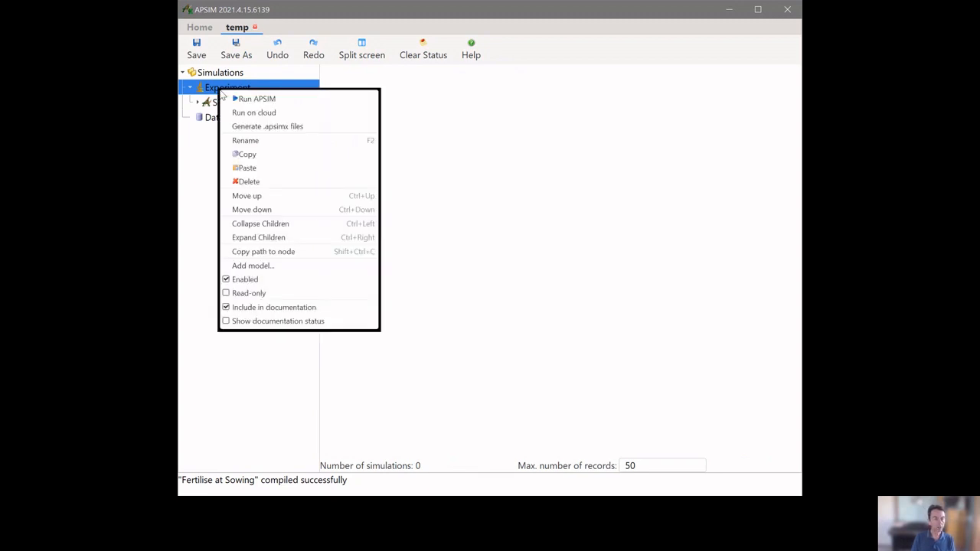
left_click(282, 266)
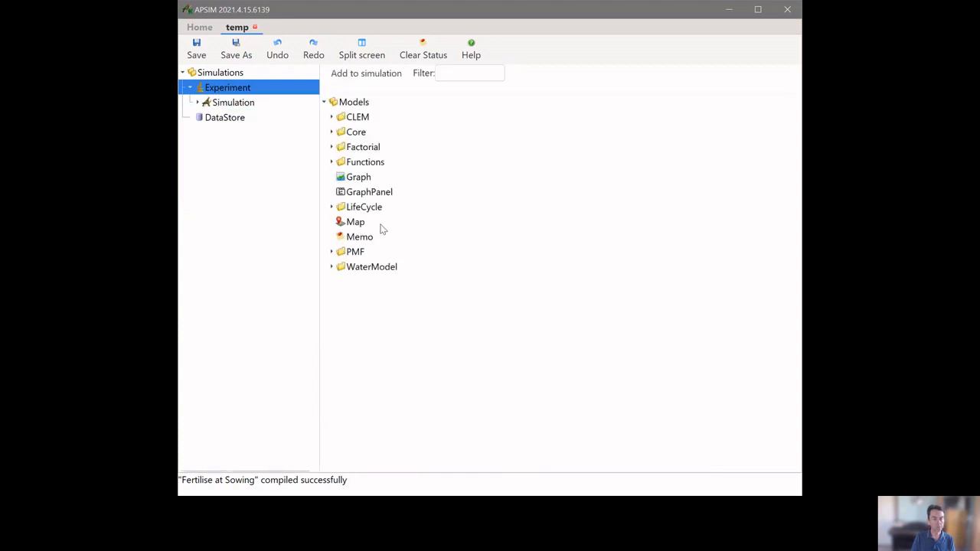
left_click(330, 146)
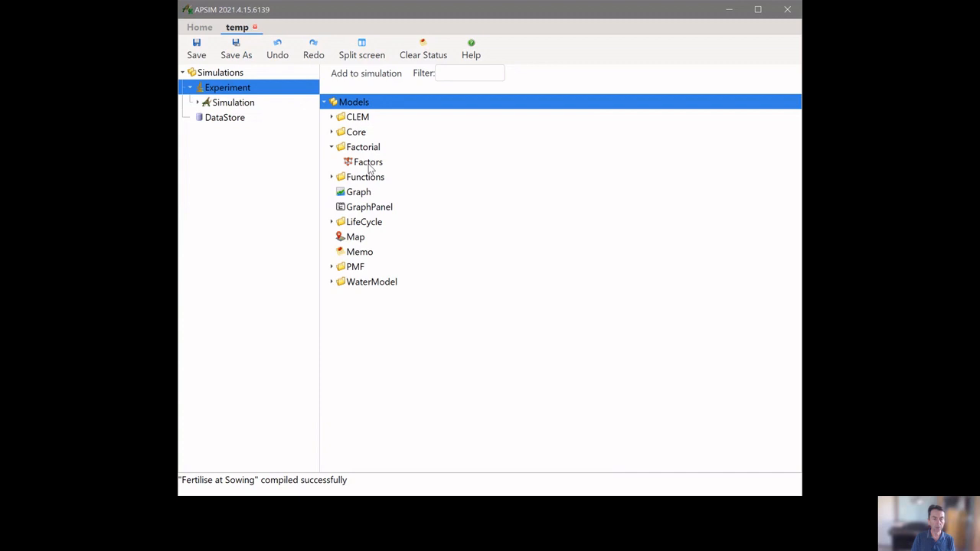
double_click(369, 164)
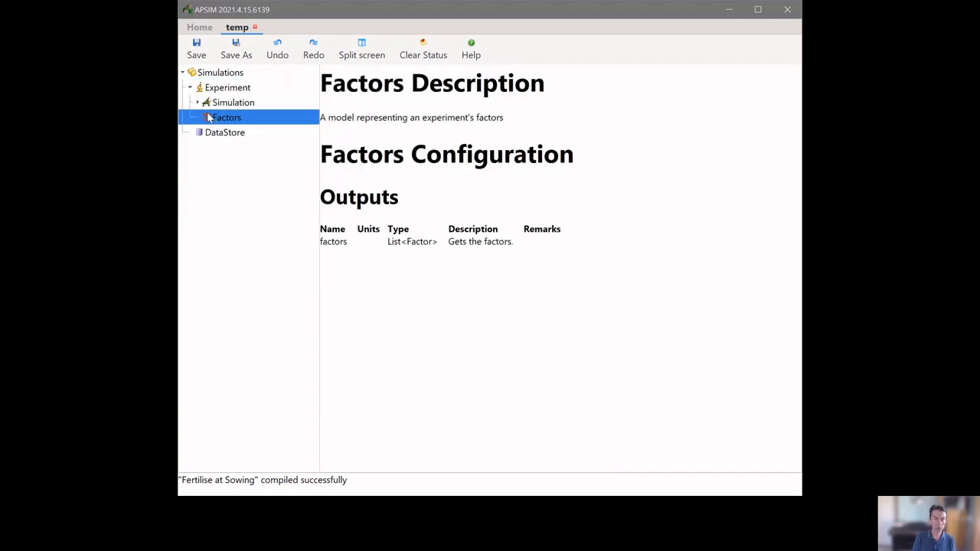
key("ctrl+Up")
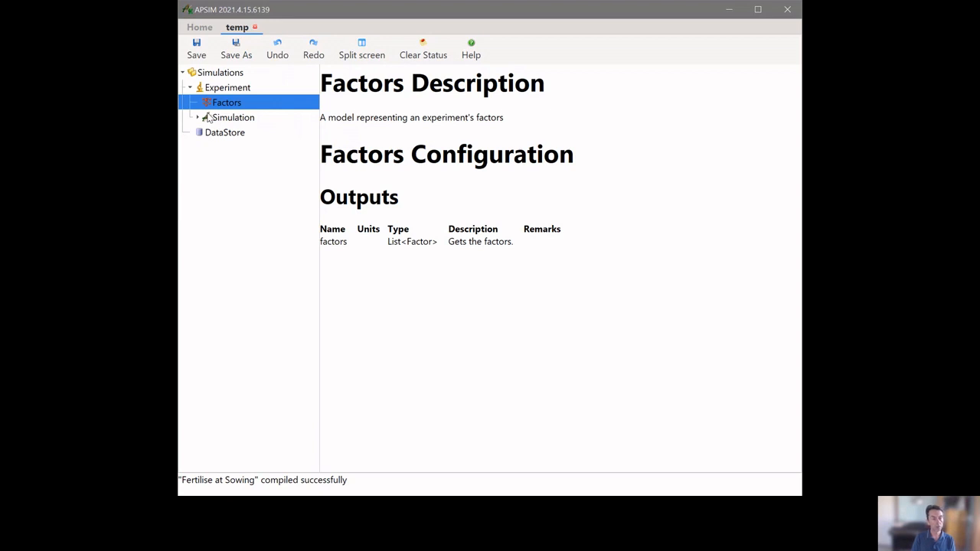
- Add a Factor model from the Factorial group to the Factors node
right_click(246, 104)
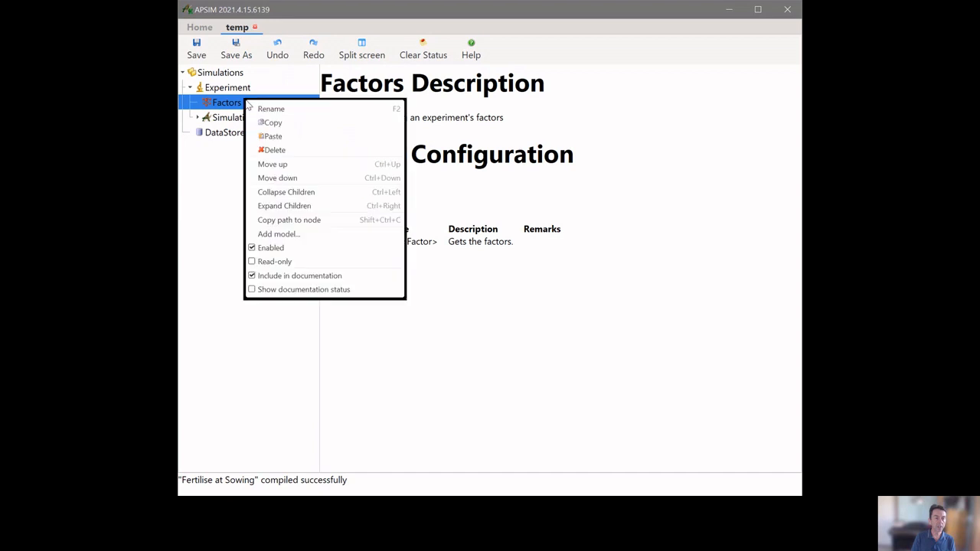
left_click(310, 237)
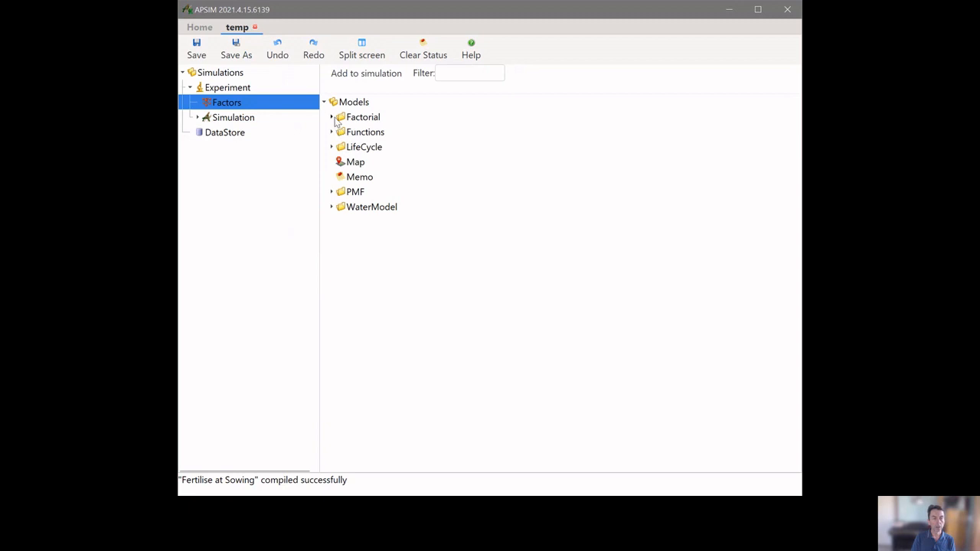
left_click(331, 116)
left_click(359, 149)
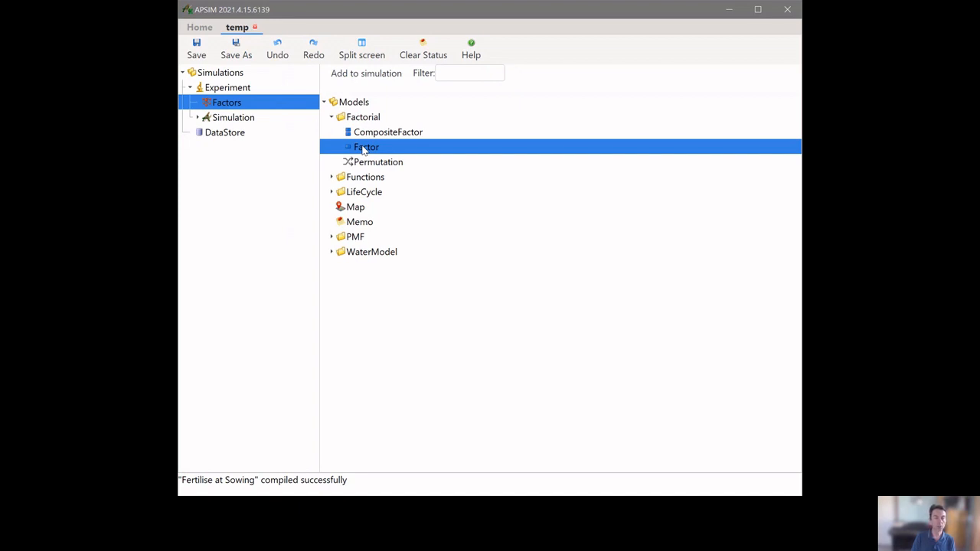
double_click(363, 149)
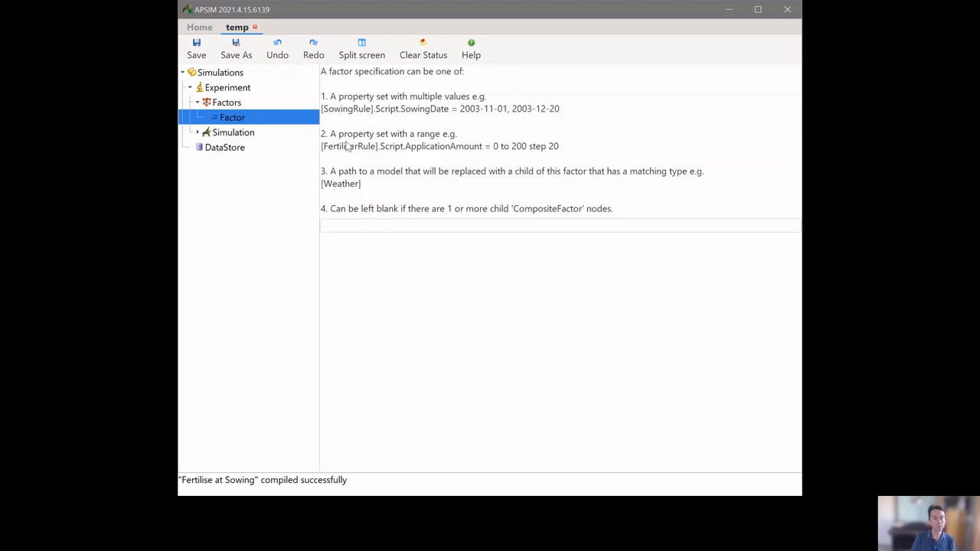
- Expand the Simulation and Field nodes and begin the factor specification with [SowingFertiliser].Script
left_click(368, 224)
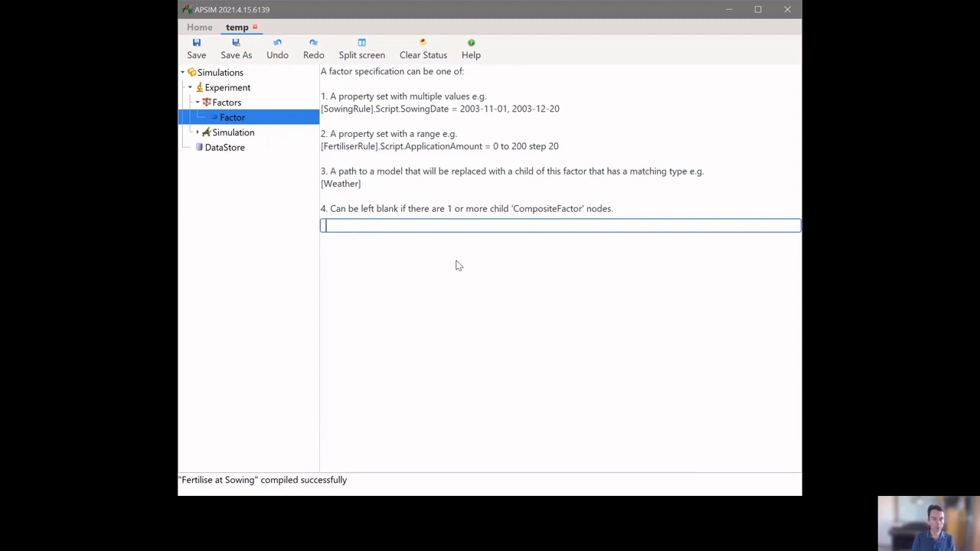
left_click(198, 132)
left_click(205, 207)
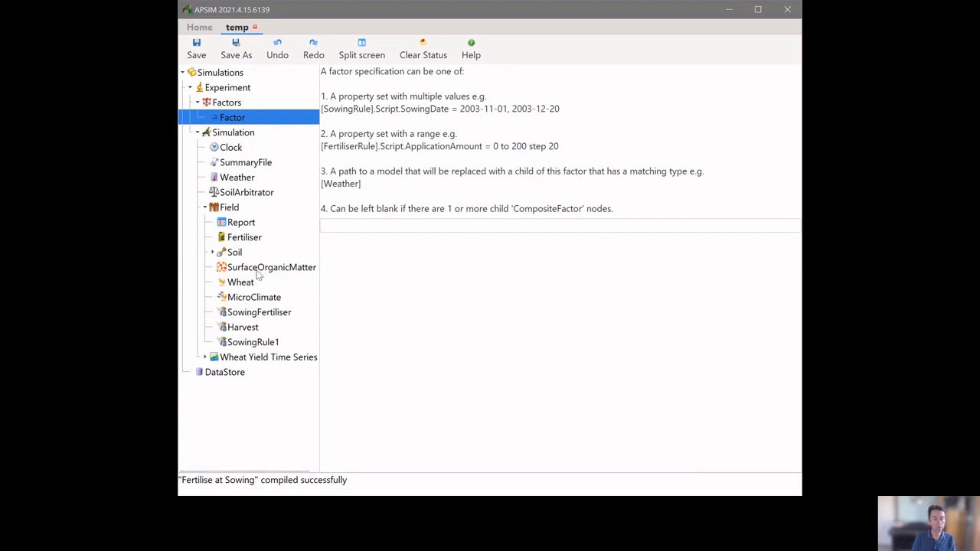
left_click(341, 224)
type("[")
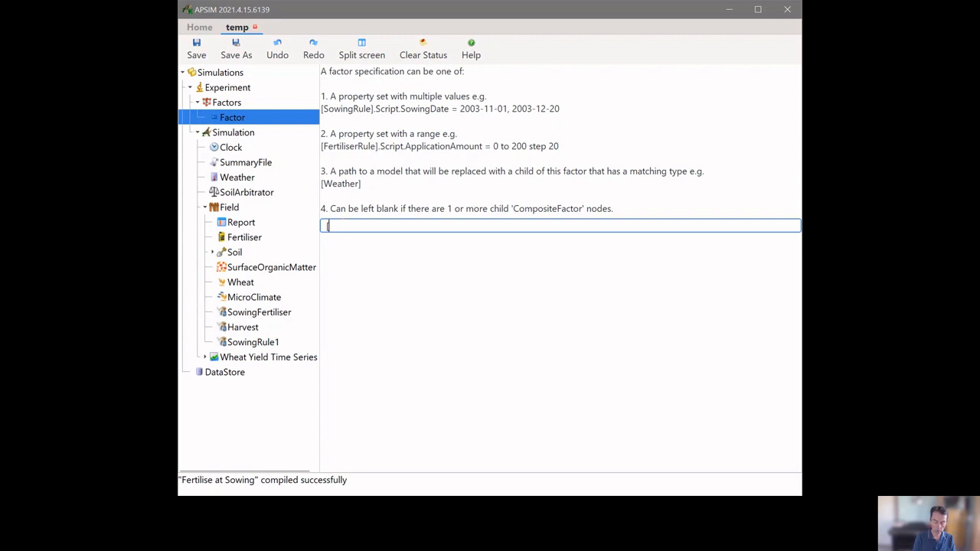
type("SowingFertil")
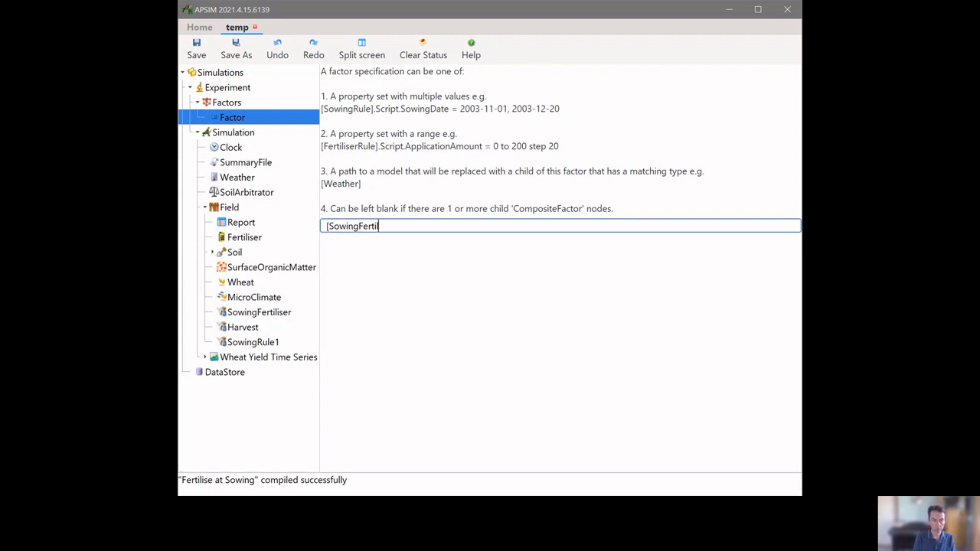
type("iser].")
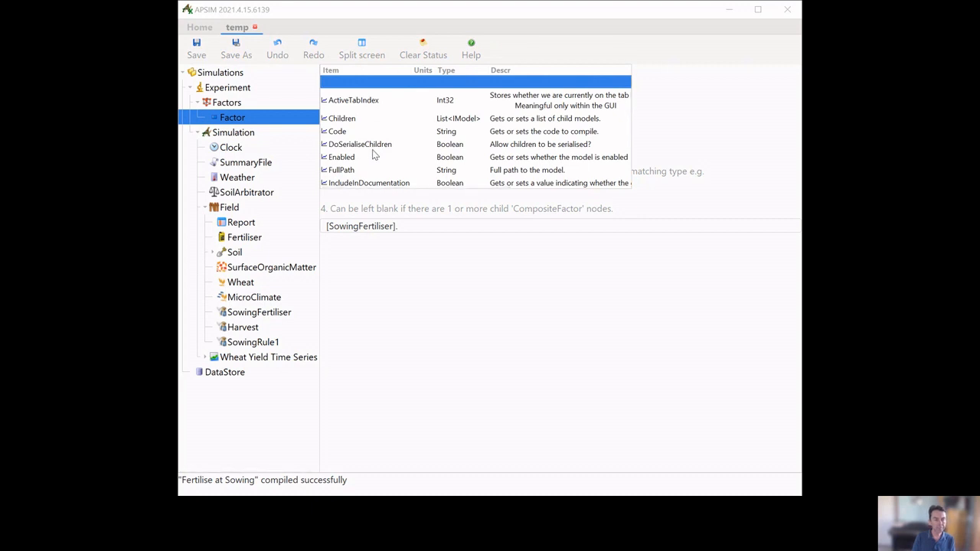
scroll(373, 155, "down", 3)
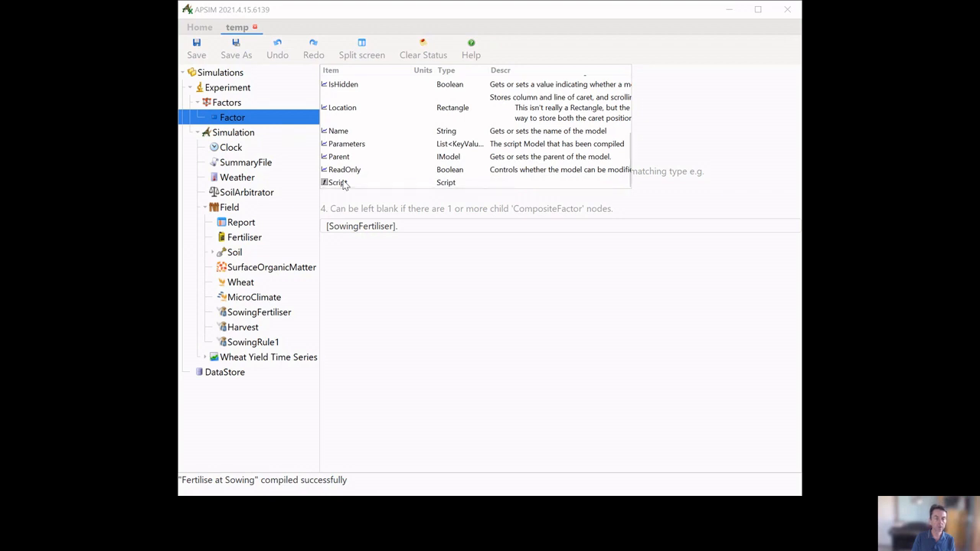
double_click(341, 183)
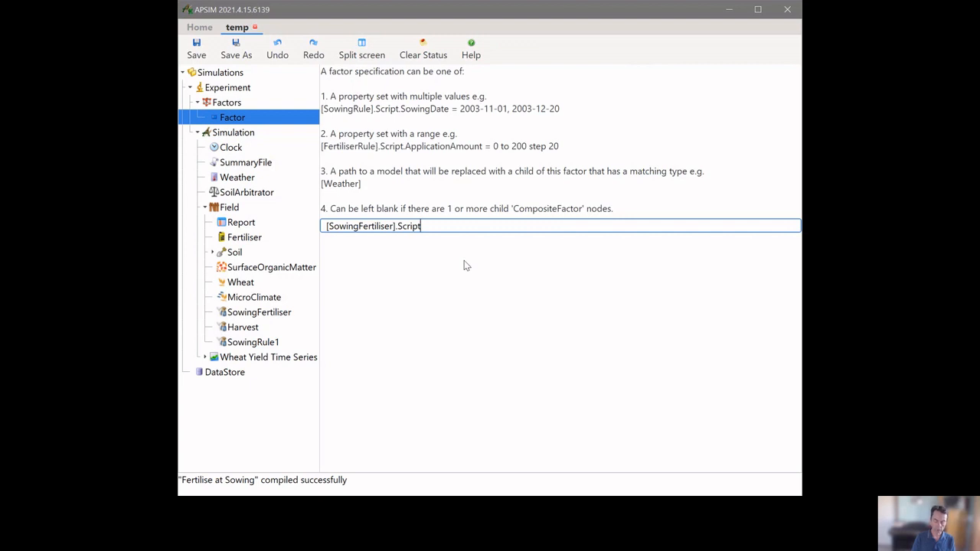
- Complete the factor specification with .Amount = 0 to 200 step 20 and show the Experiment's simulation list
type(".")
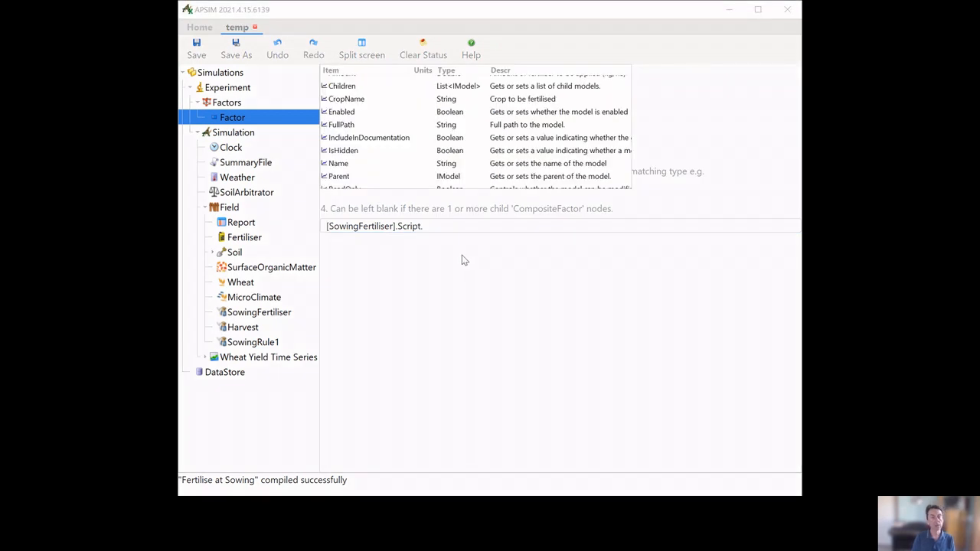
scroll(381, 164, "up", 2)
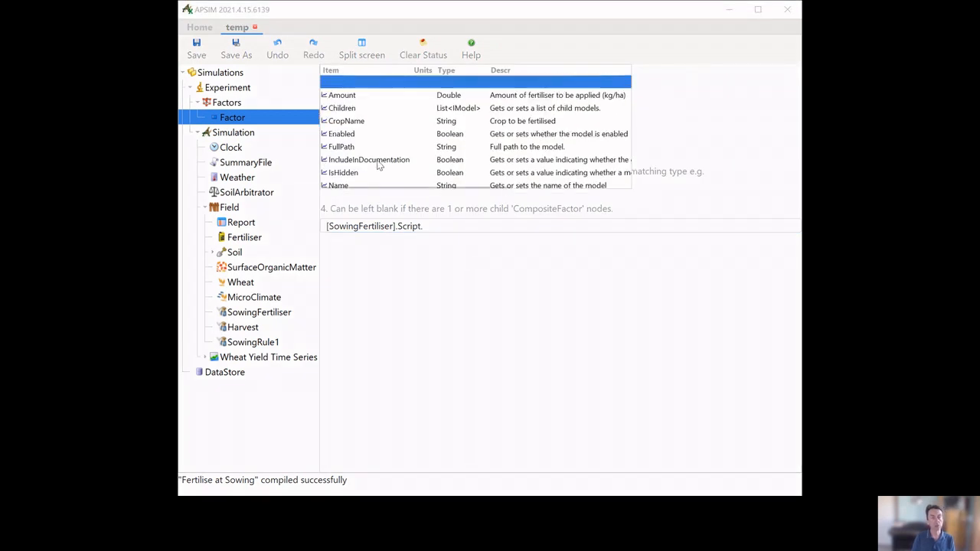
double_click(343, 97)
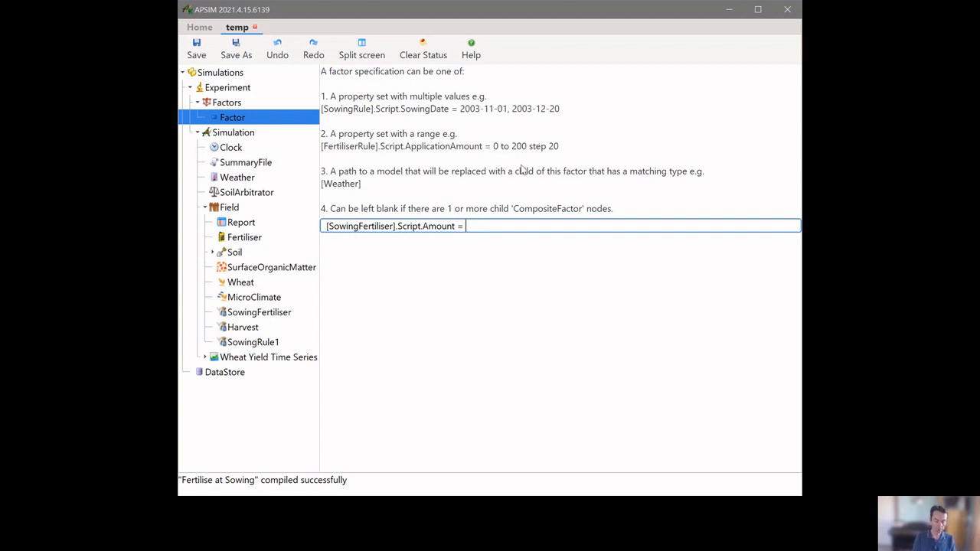
type("0 to 200")
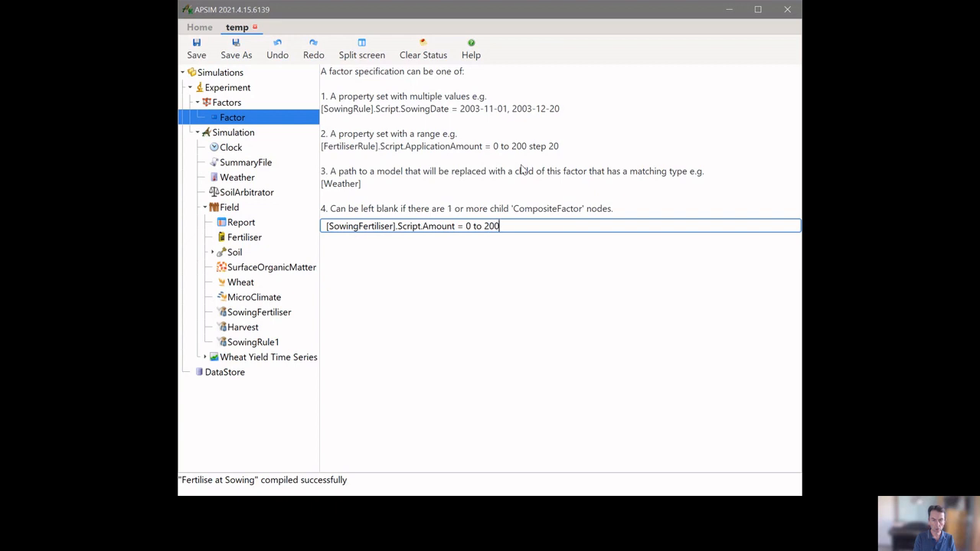
type(" step 20")
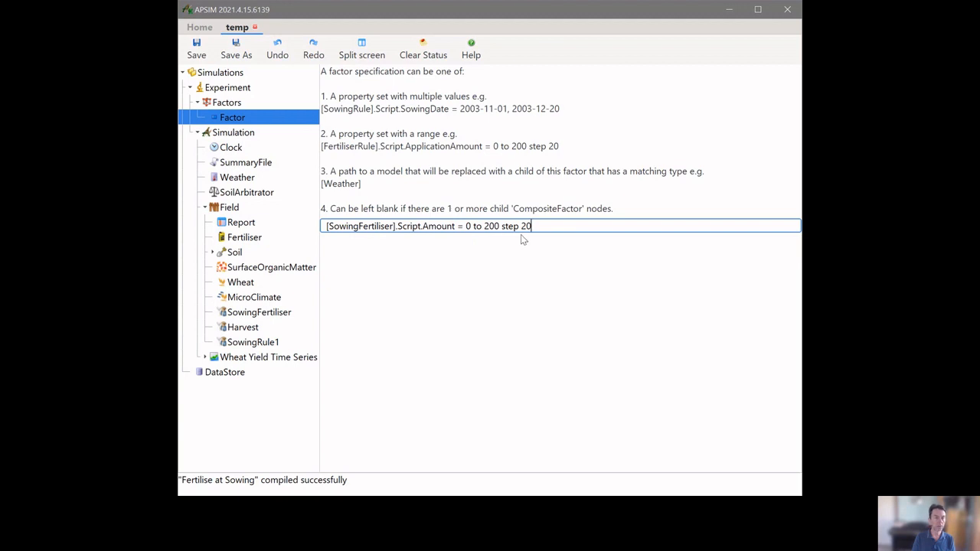
left_click(244, 91)
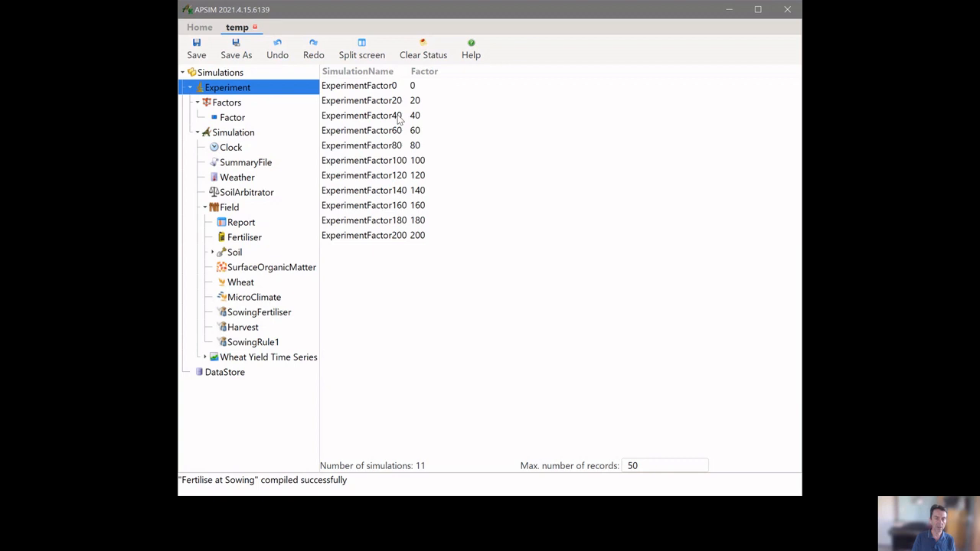
- Rename the Factor node under Factors to N
left_click(234, 117)
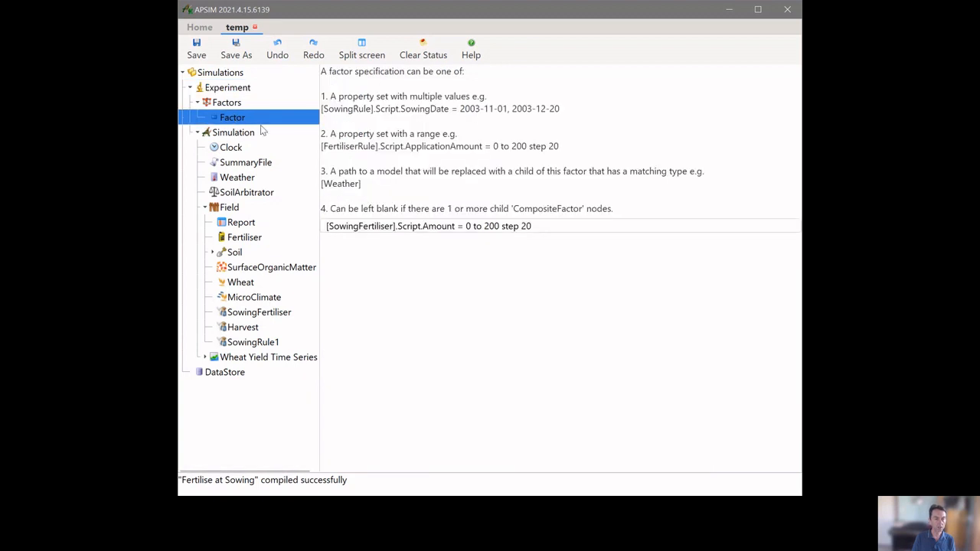
left_click(263, 120)
type("N")
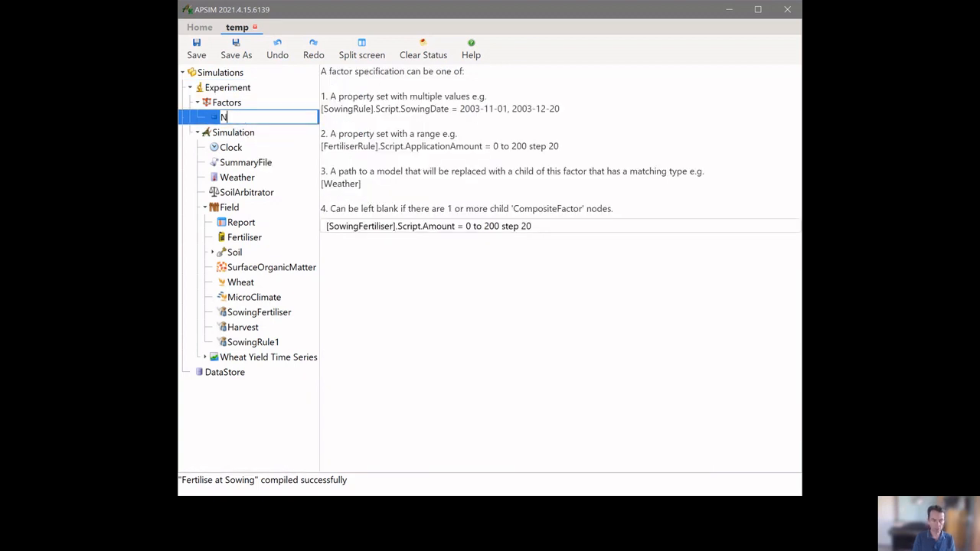
key("Return")
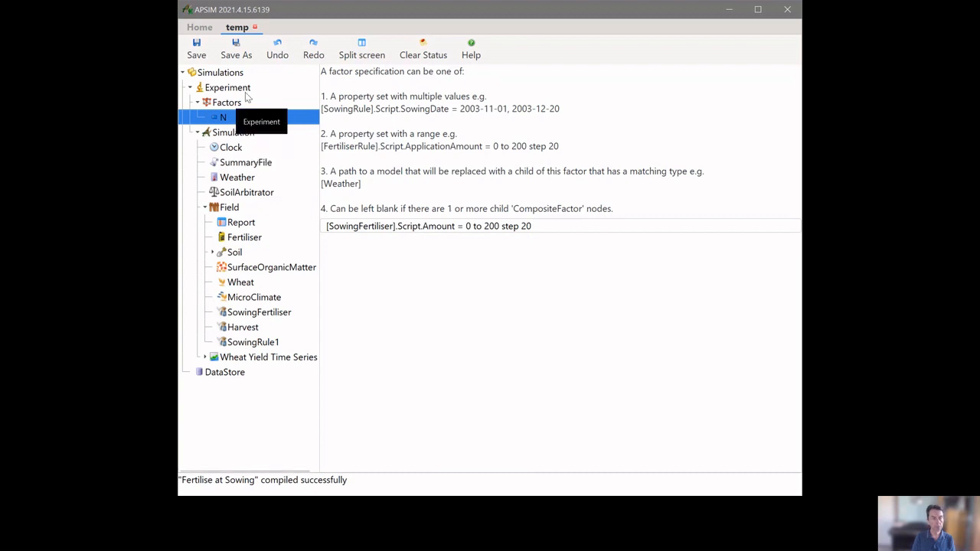
- Rename the Experiment node to Expt
left_click(245, 89)
left_click(245, 92)
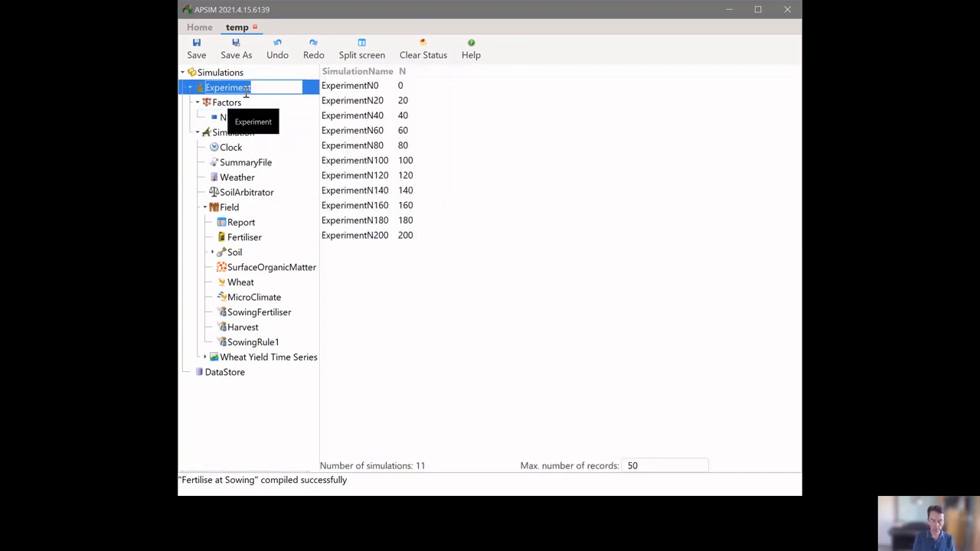
key("BackSpace")
type("Expt")
key("Return")
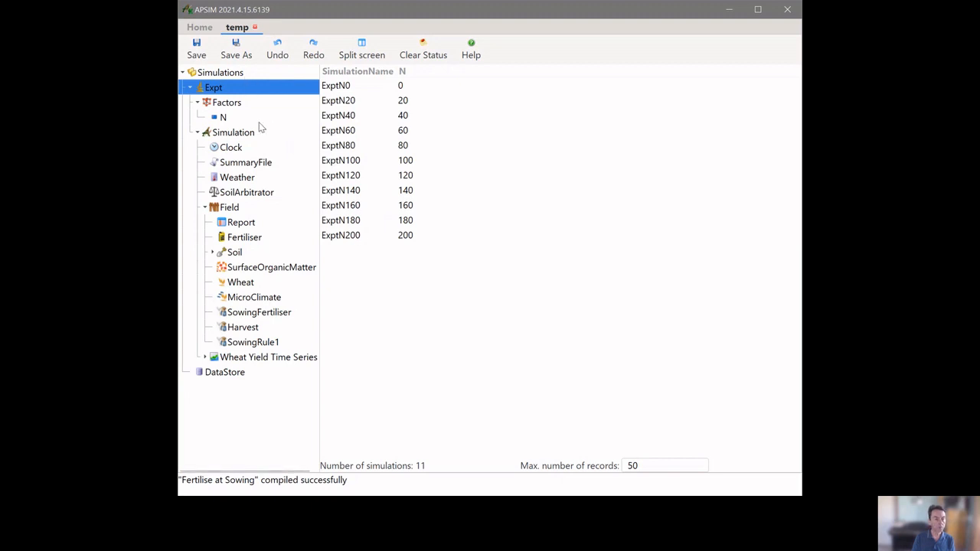
- Run APSIM on the top-level Simulations node and display the Wheat Yield Time Series graph with its node expanded
left_click(231, 74)
right_click(231, 74)
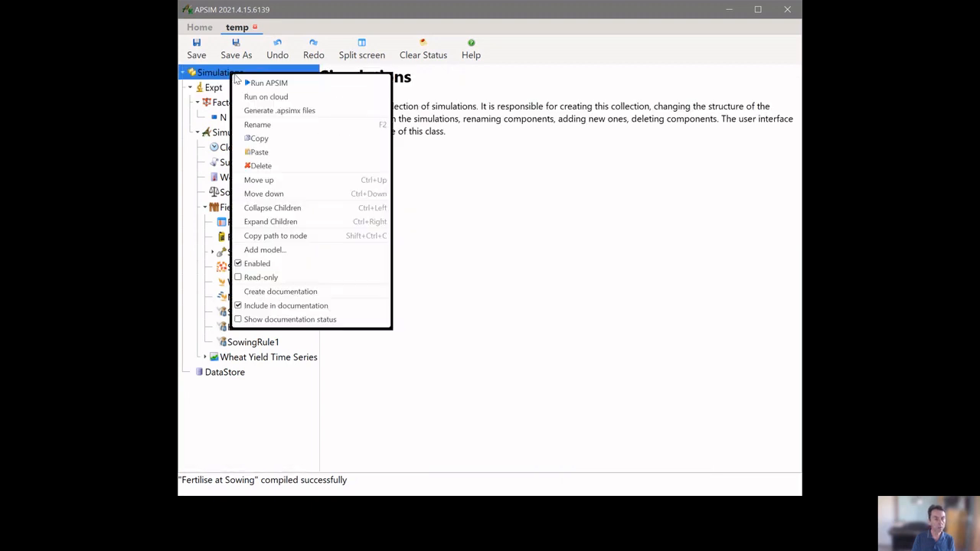
left_click(260, 83)
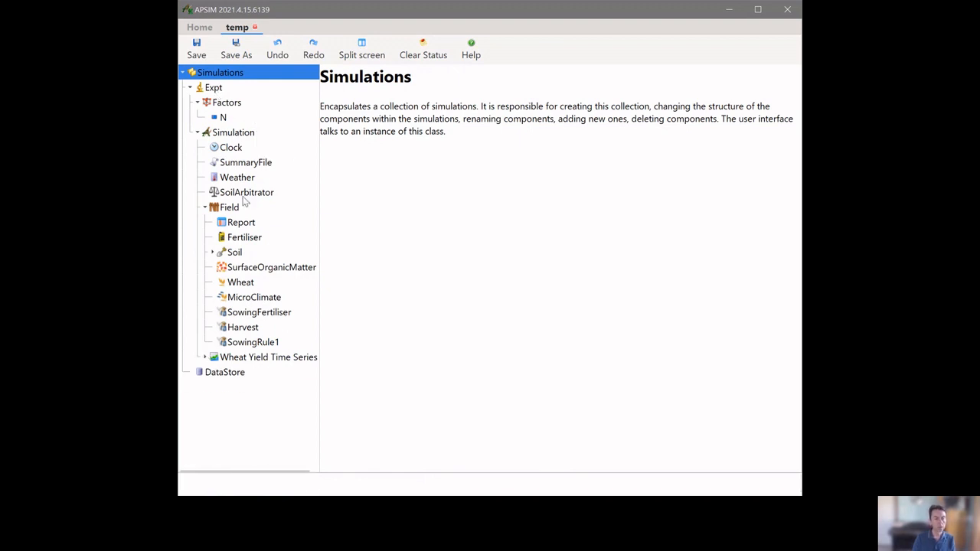
left_click(264, 357)
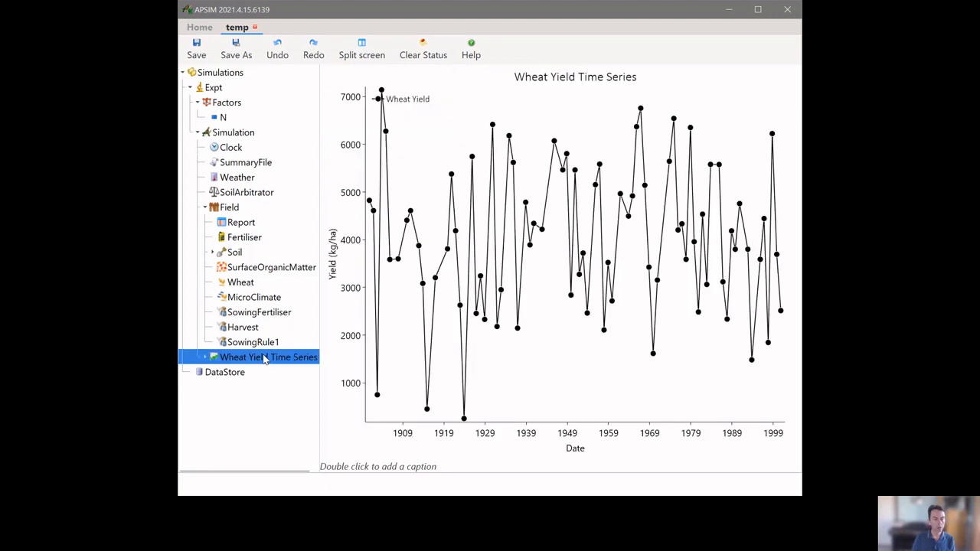
left_click(205, 358)
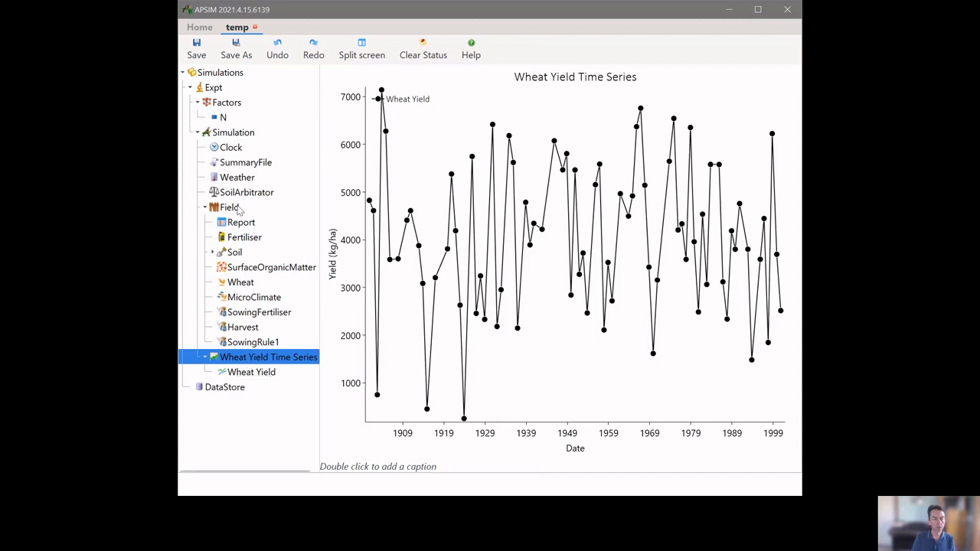
- Copy the Wheat Yield Time Series graph into the Expt node and collapse the Simulation and Factors nodes
right_click(216, 359)
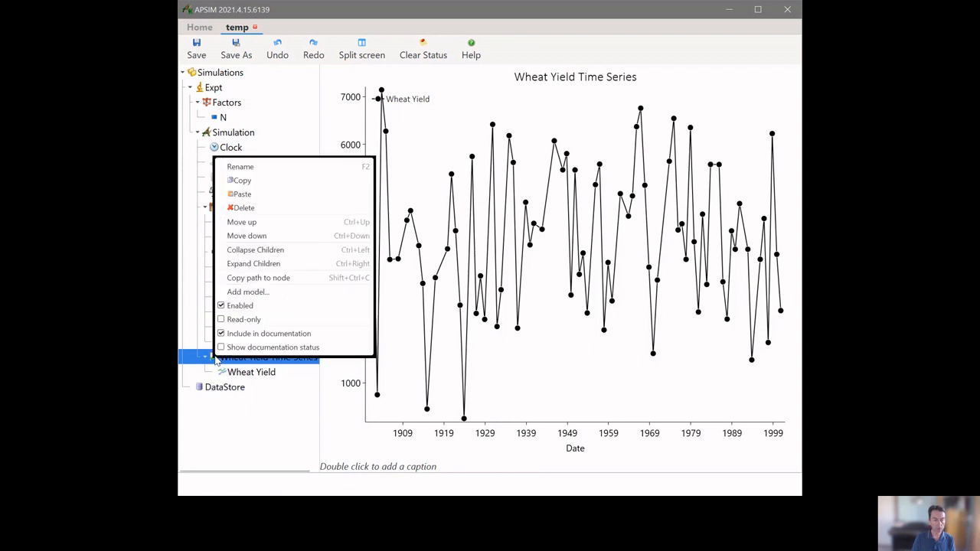
left_click(244, 180)
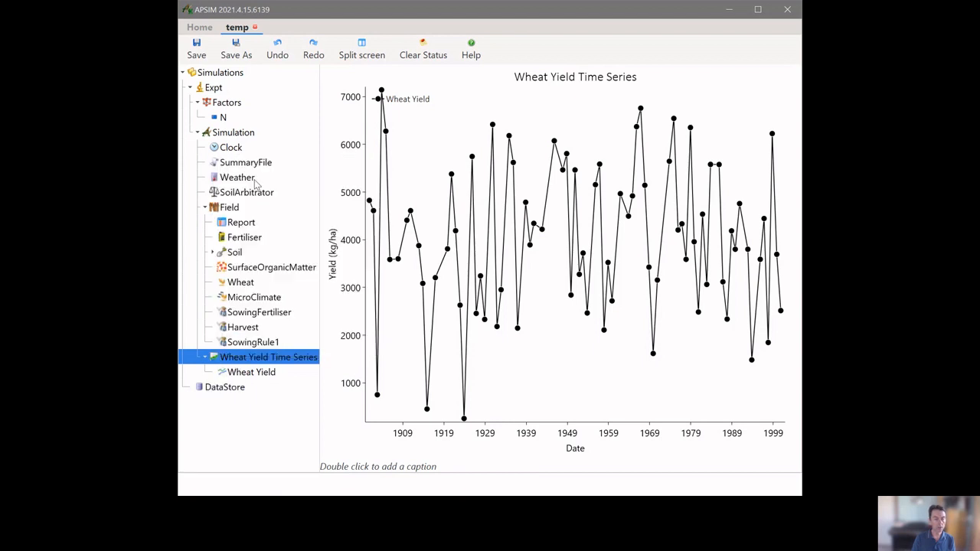
left_click(215, 89)
right_click(215, 89)
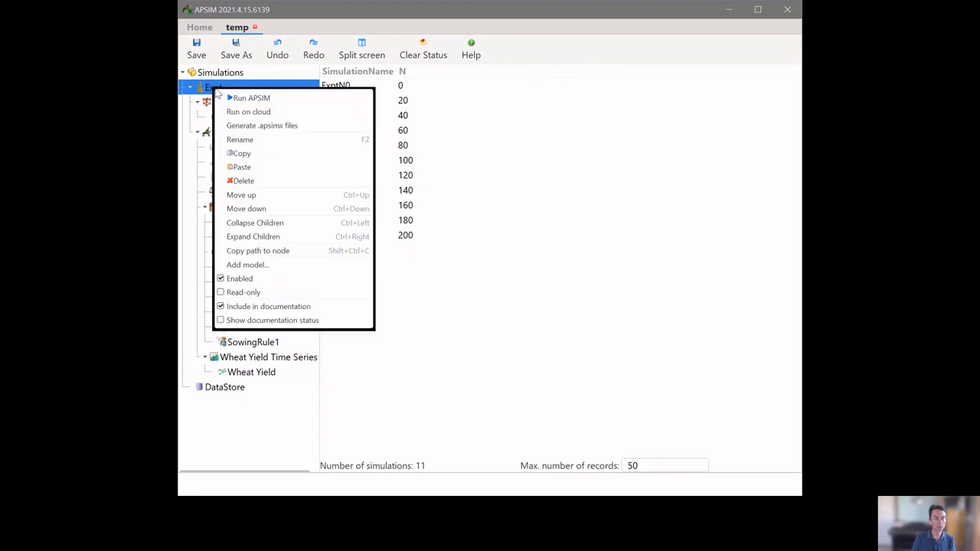
left_click(257, 167)
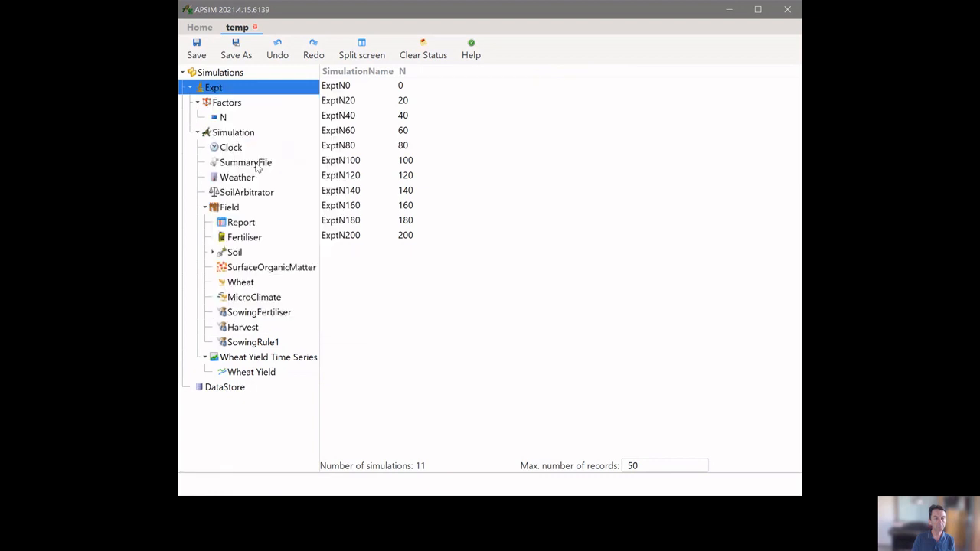
left_click(198, 132)
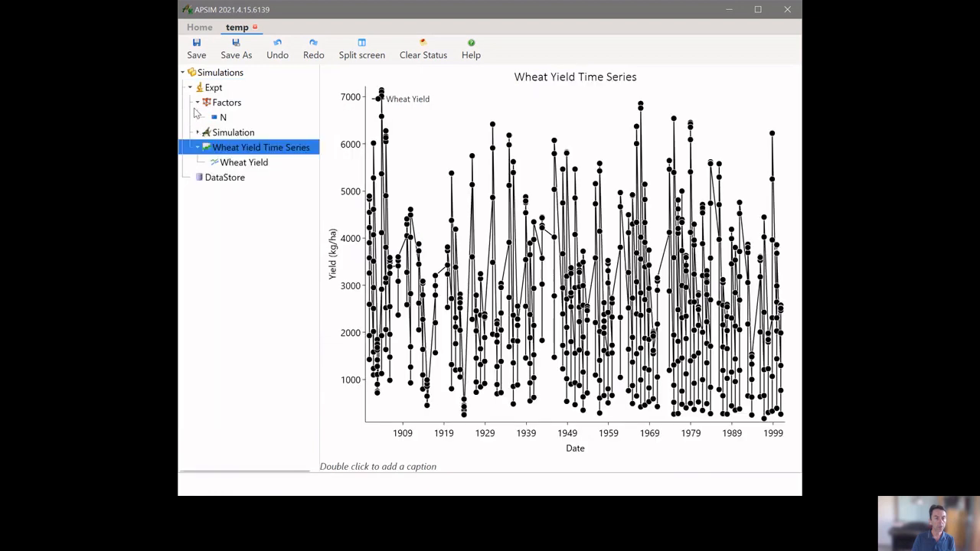
left_click(197, 103)
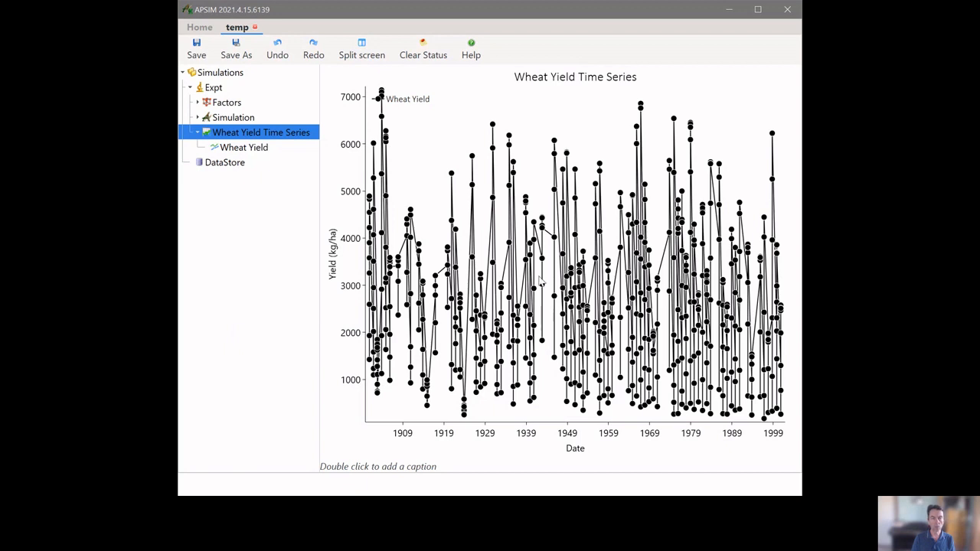
- Set the copied graph's Wheat Yield series to colour Vary by N with marker type None, and display the full graph
left_click(257, 150)
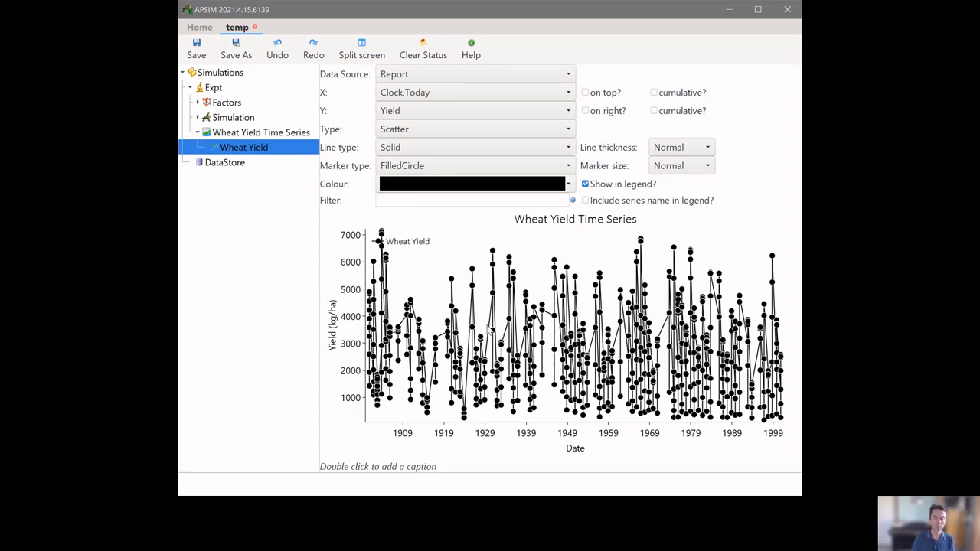
left_click(465, 192)
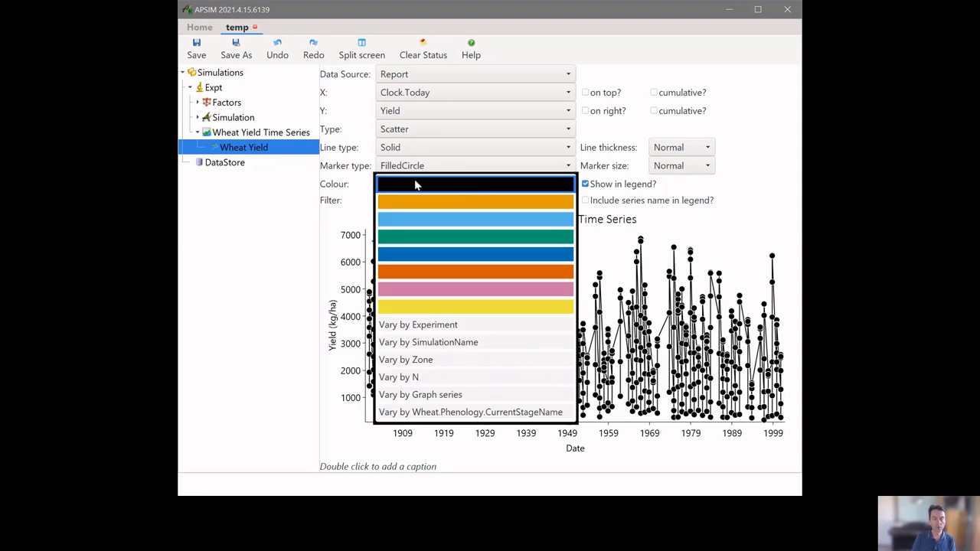
left_click(450, 378)
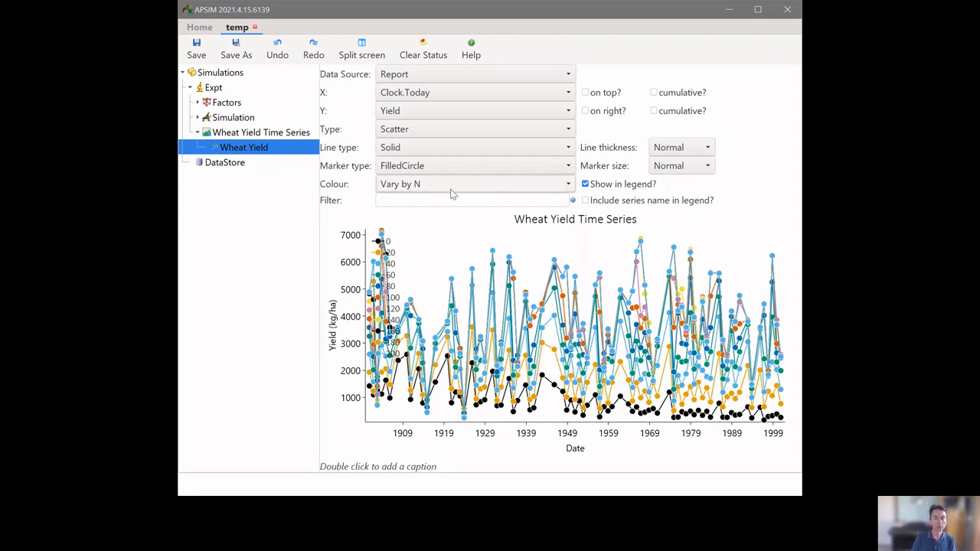
left_click(413, 165)
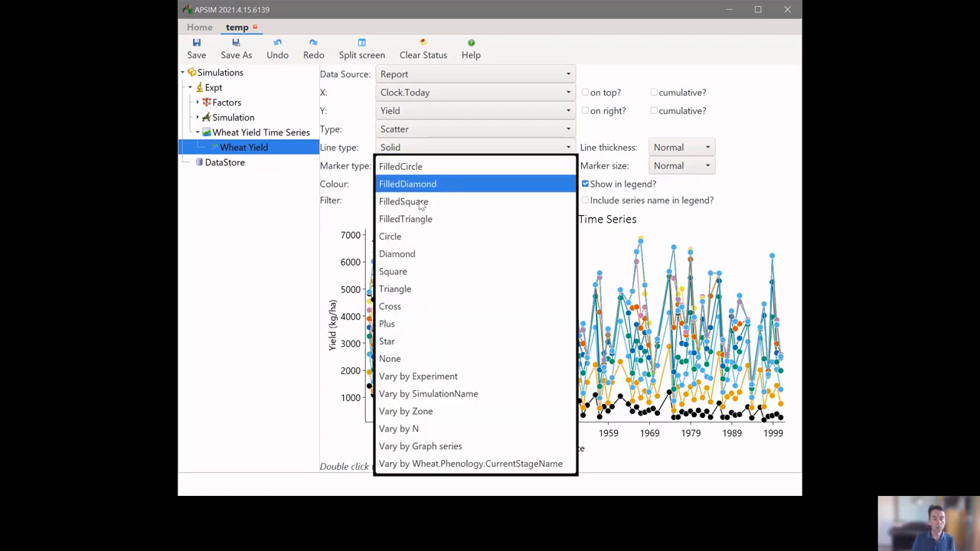
left_click(431, 358)
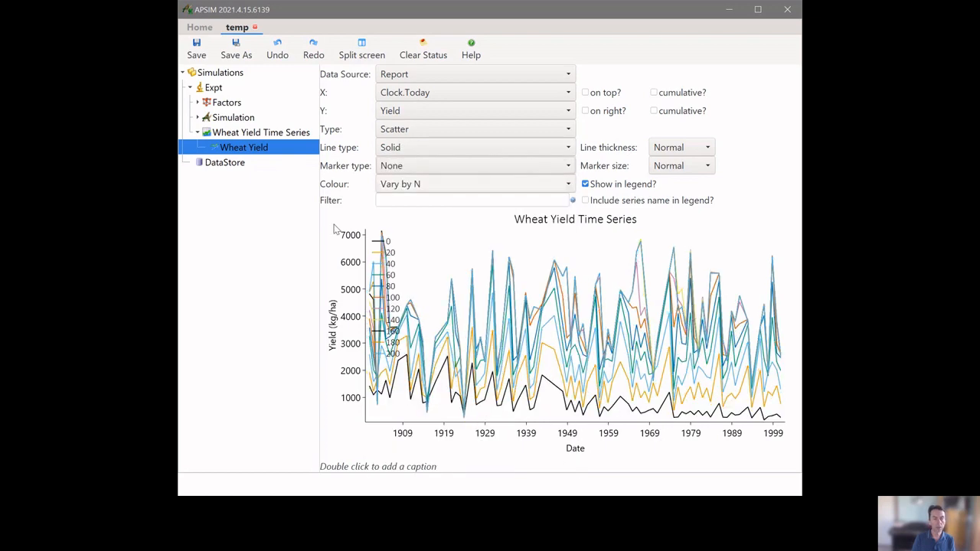
left_click(272, 134)
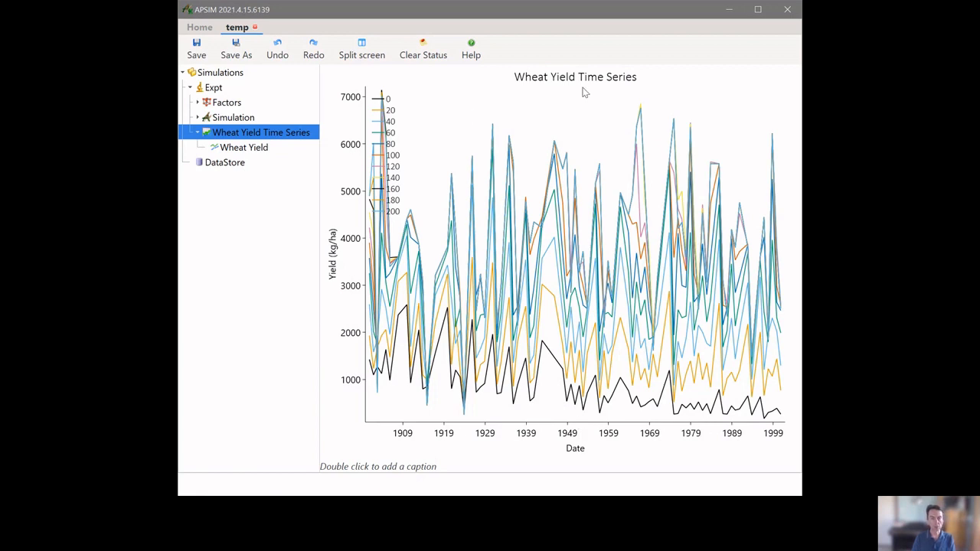
left_click(264, 137)
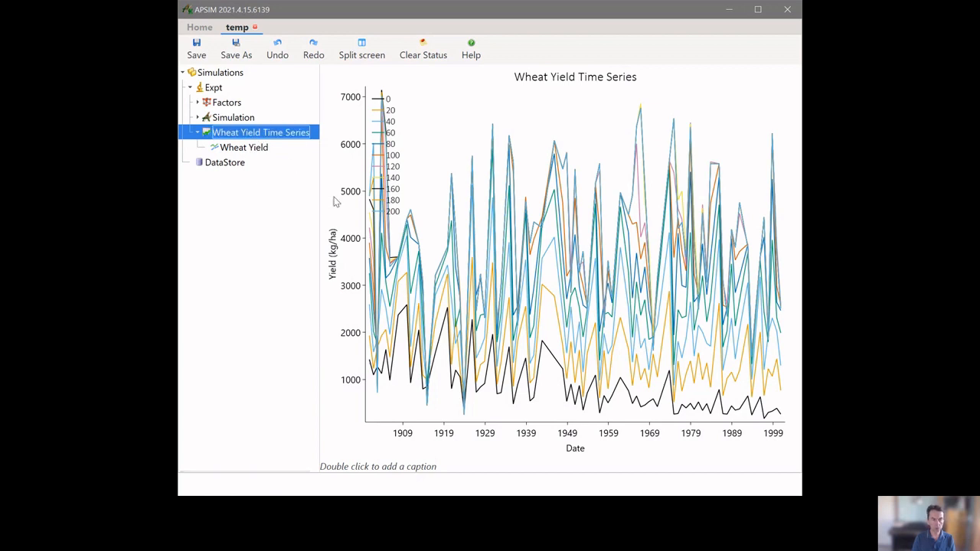
- Rename the Wheat Yield Time Series graph in the Expt node to Yield by N rate
key("End")
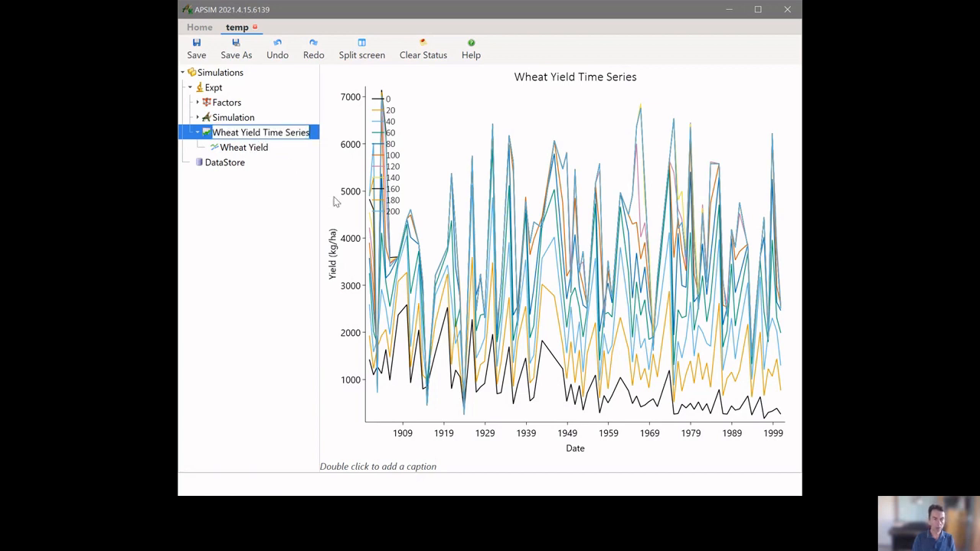
key("Escape")
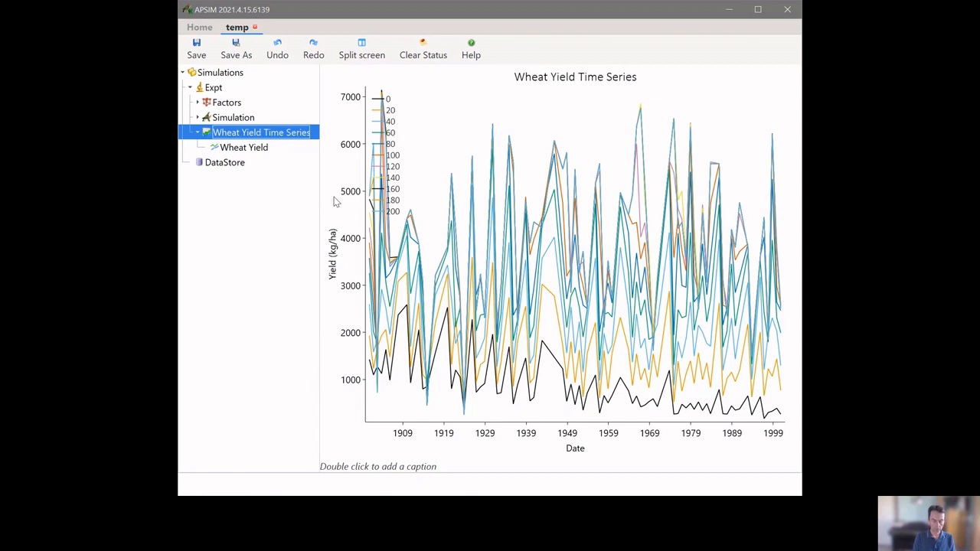
type("Yield by")
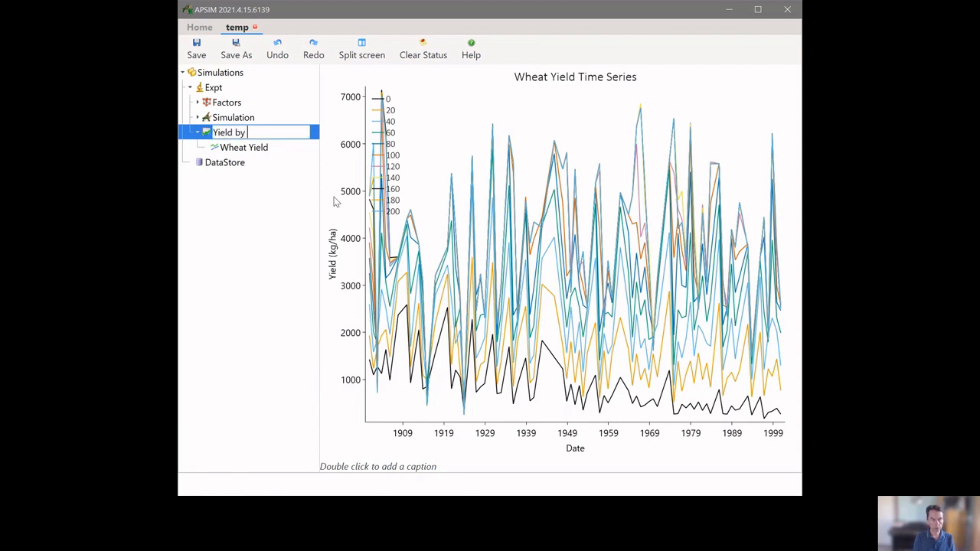
type(" N rate")
key("Return")
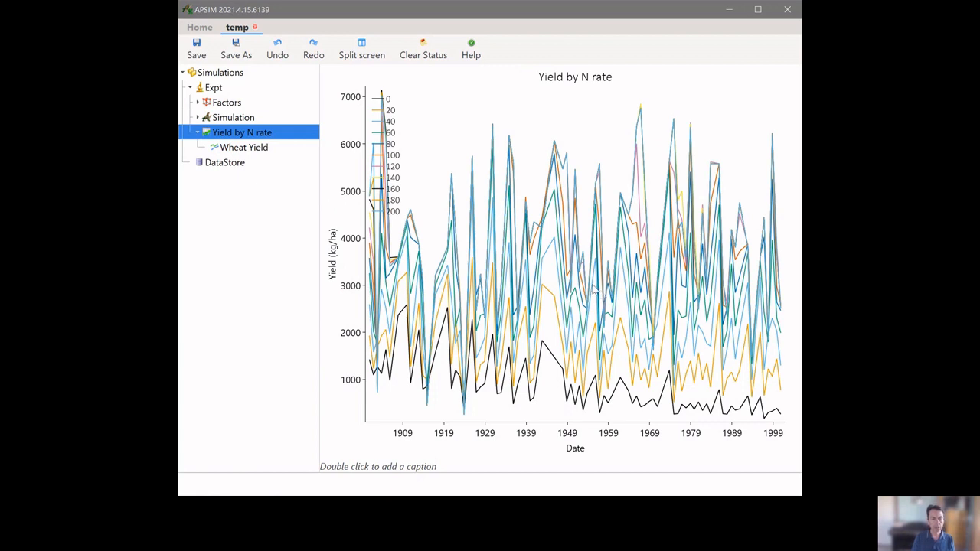
- Change the Wheat Yield series to type Box with SimulationName as its X variable, and display the full graph with more width
left_click(263, 150)
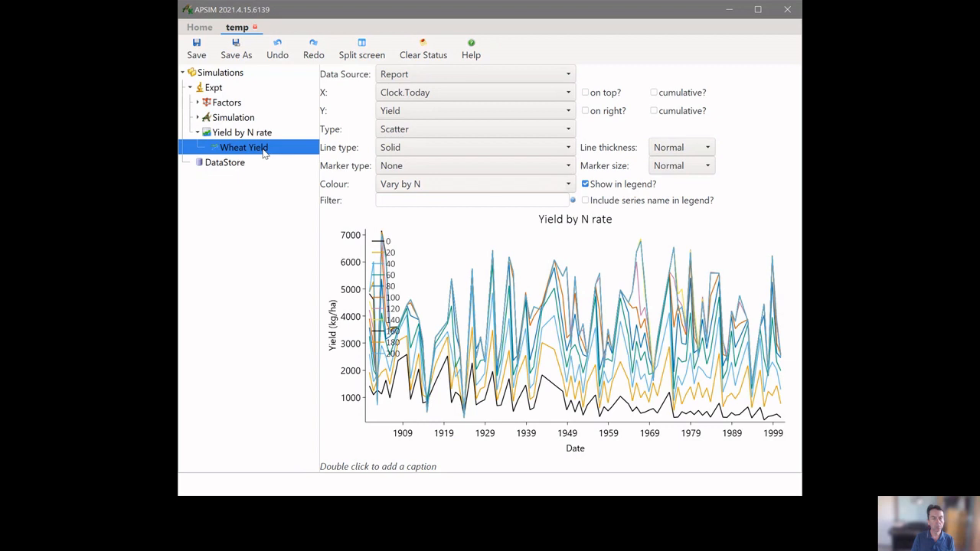
left_click(412, 129)
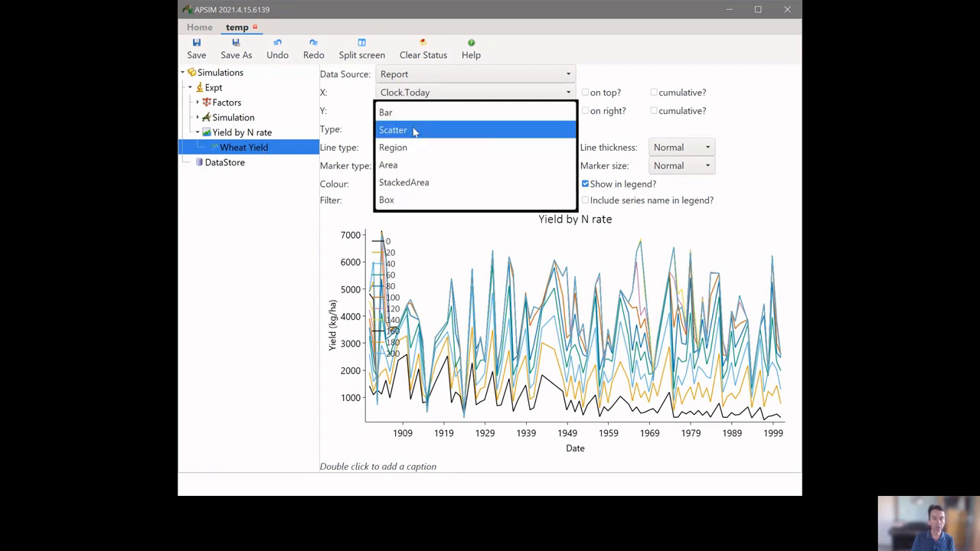
left_click(402, 201)
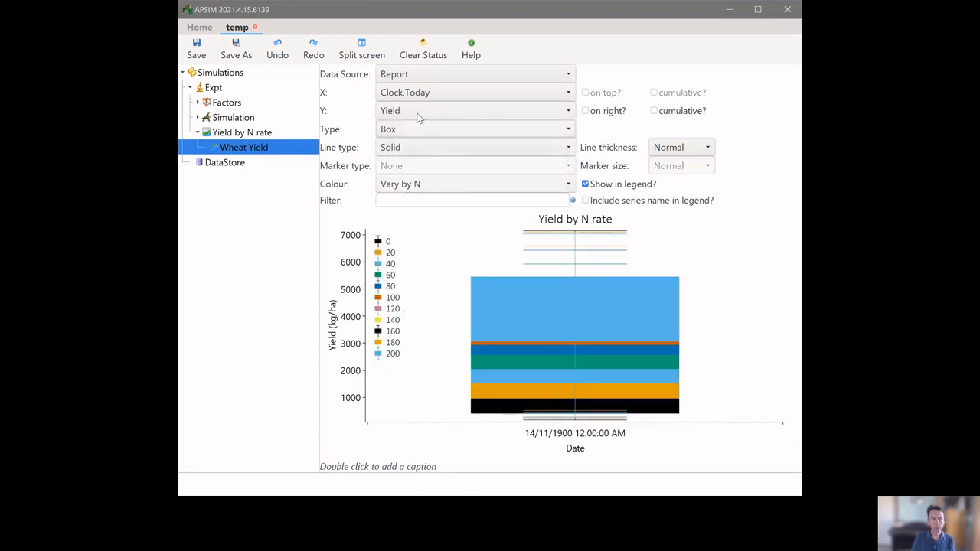
left_click(417, 95)
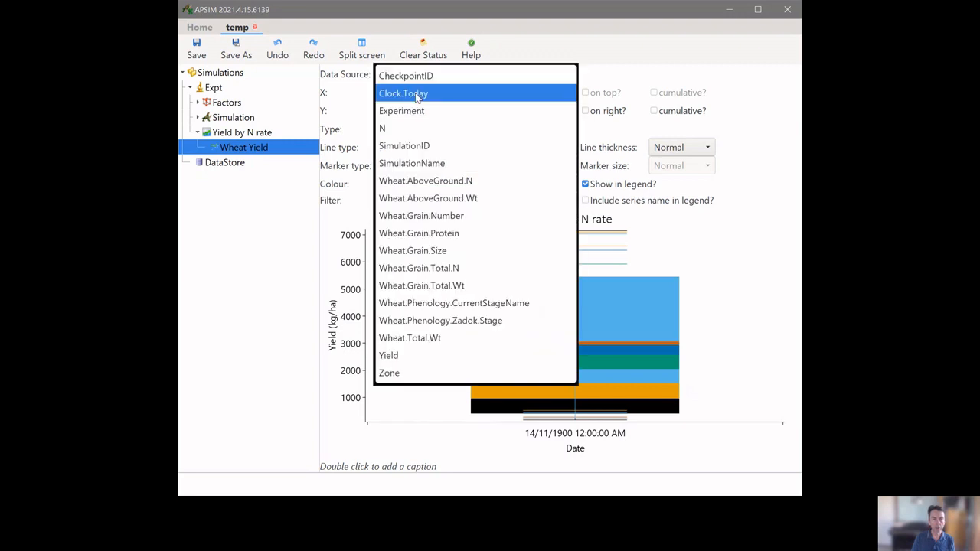
left_click(440, 163)
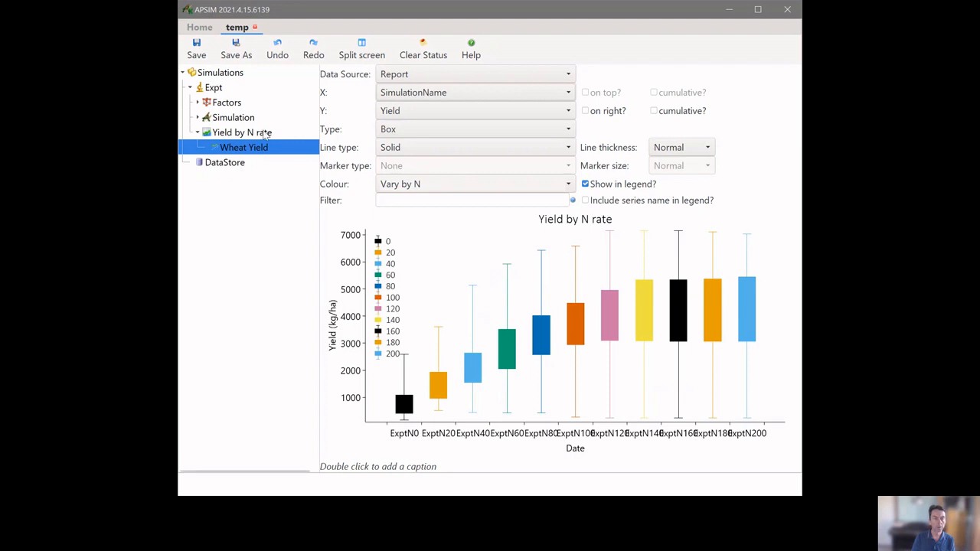
left_click(265, 134)
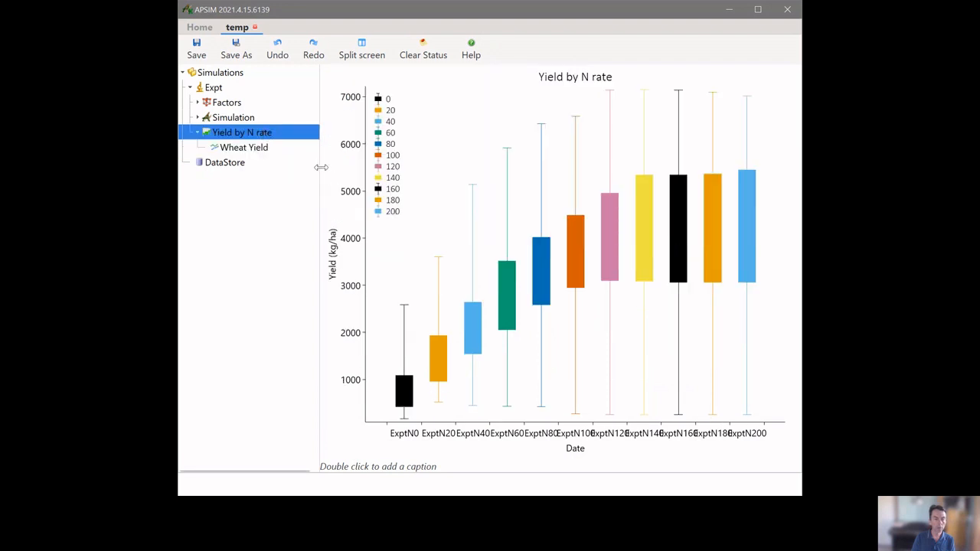
left_click_drag(316, 166, 245, 164)
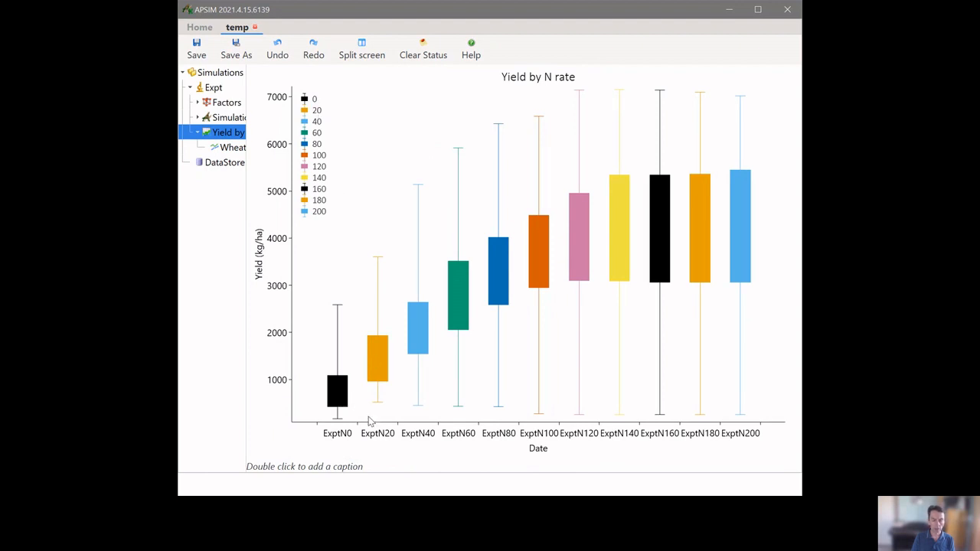
- Set the graph's x-axis title to N rate, then widen the node tree again and close the axis options
left_click(537, 450)
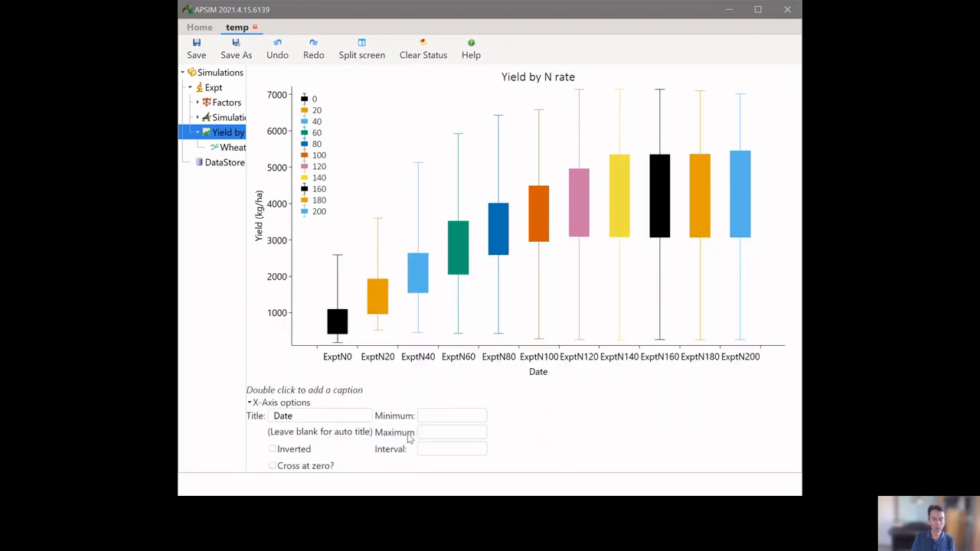
left_click(302, 417)
left_click_drag(303, 417, 220, 408)
key("BackSpace")
key("Tab")
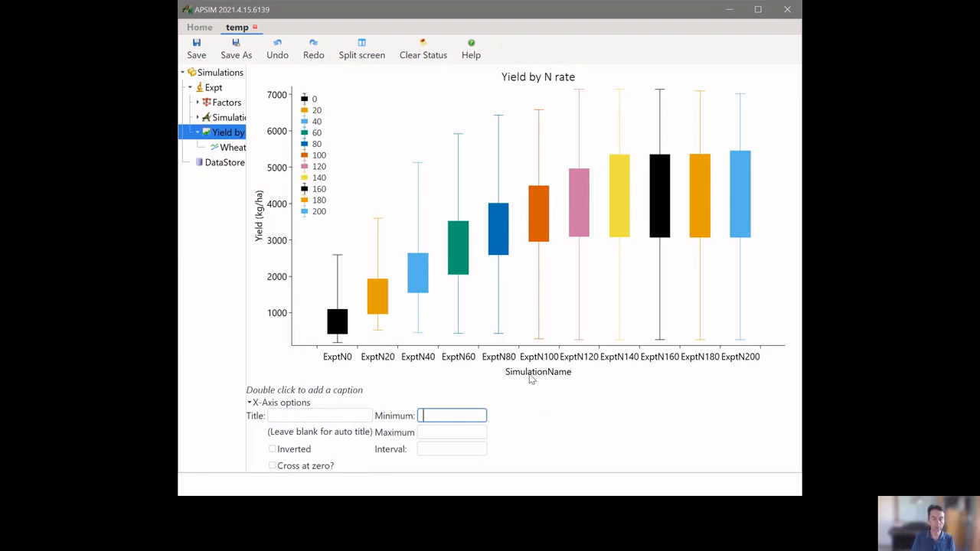
left_click(345, 421)
type("N rate")
key("Tab")
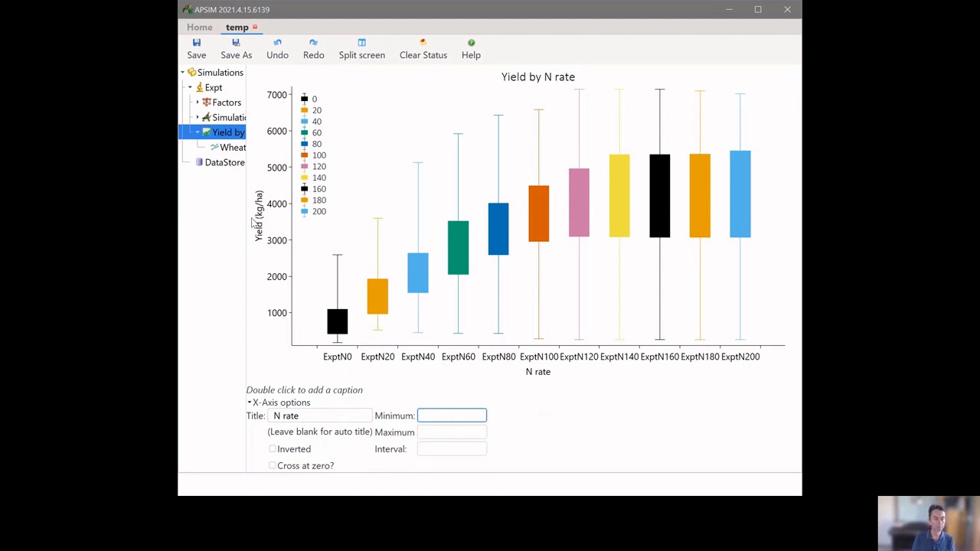
left_click_drag(252, 221, 303, 216)
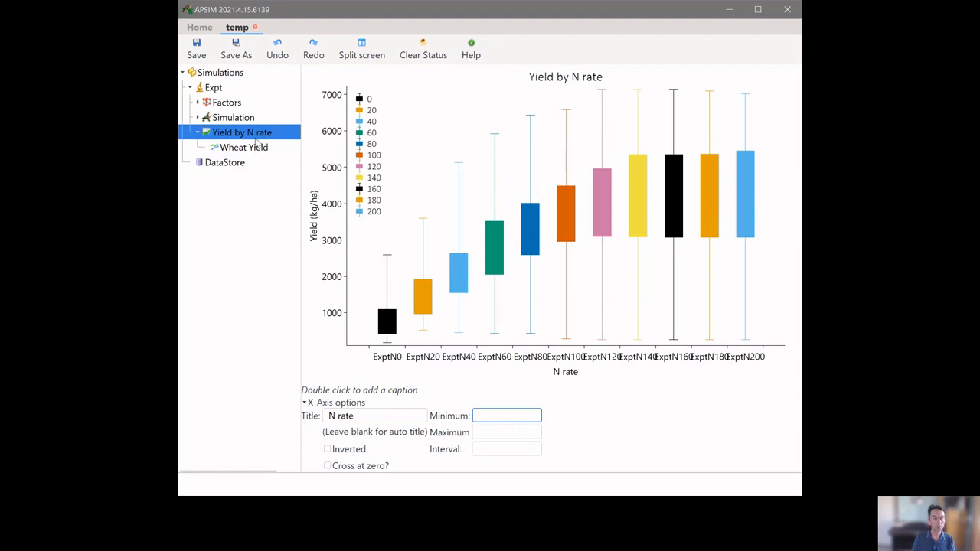
left_click(258, 138)
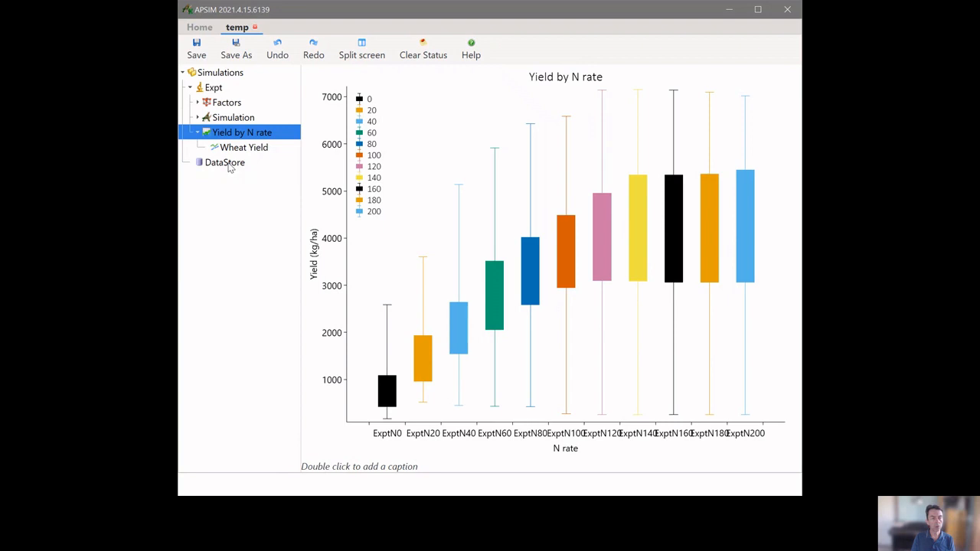
- Display the Report table in the DataStore to examine the simulation outputs
left_click(225, 162)
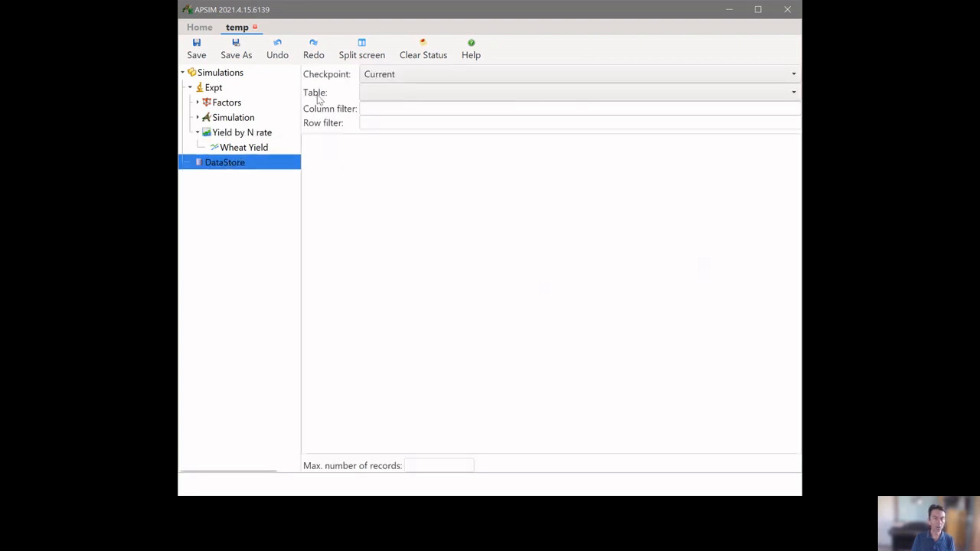
left_click(364, 94)
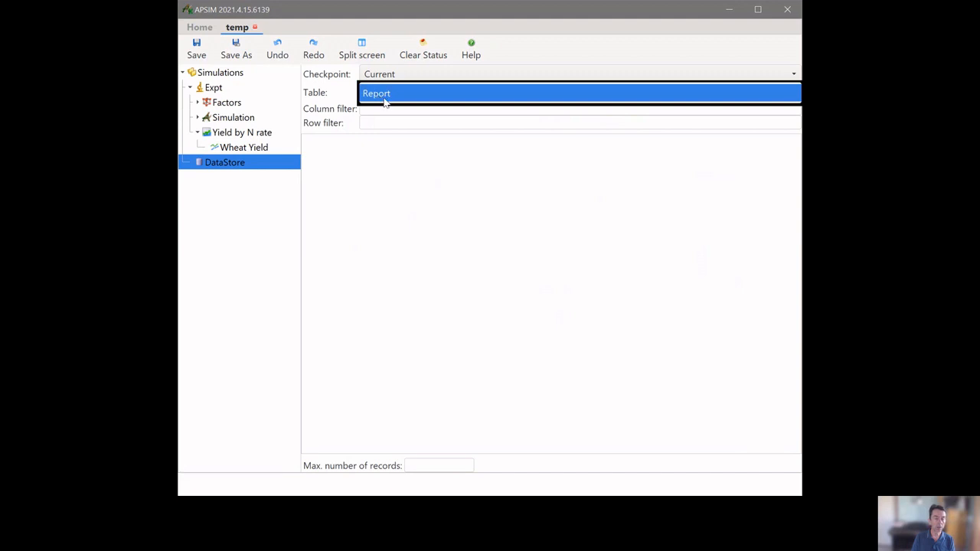
left_click(392, 93)
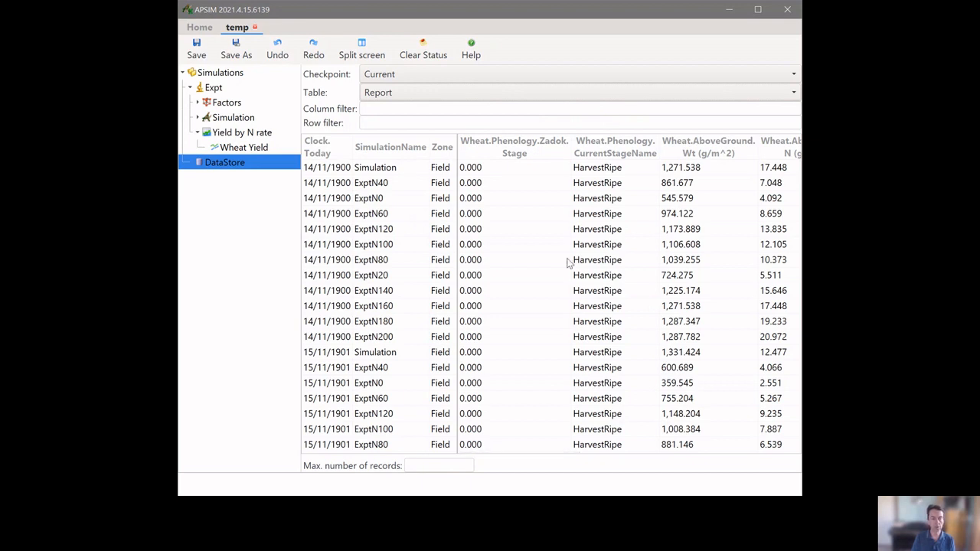
- Add a Probability post-simulation tool to the DataStore, using the Report table with Probability of exceedence enabled
right_click(222, 165)
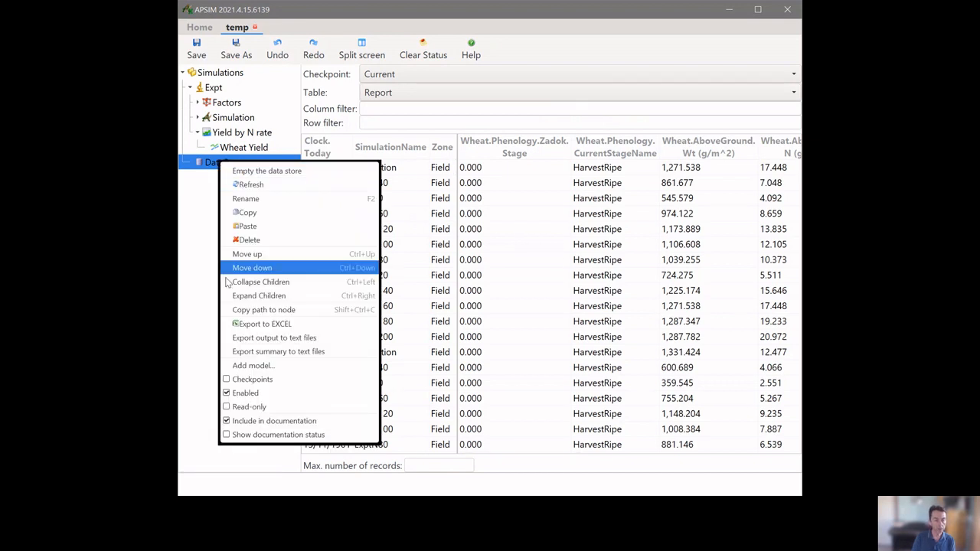
left_click(249, 366)
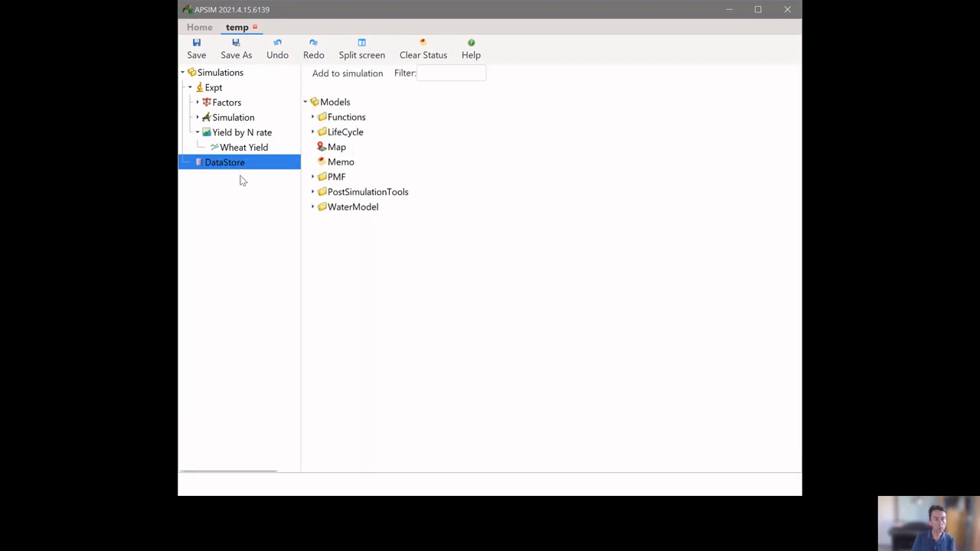
left_click(313, 192)
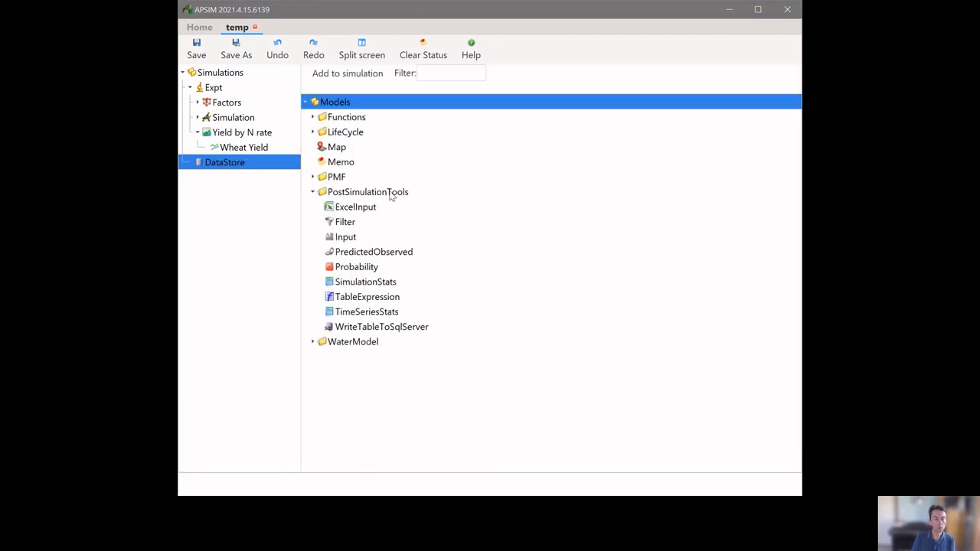
double_click(346, 271)
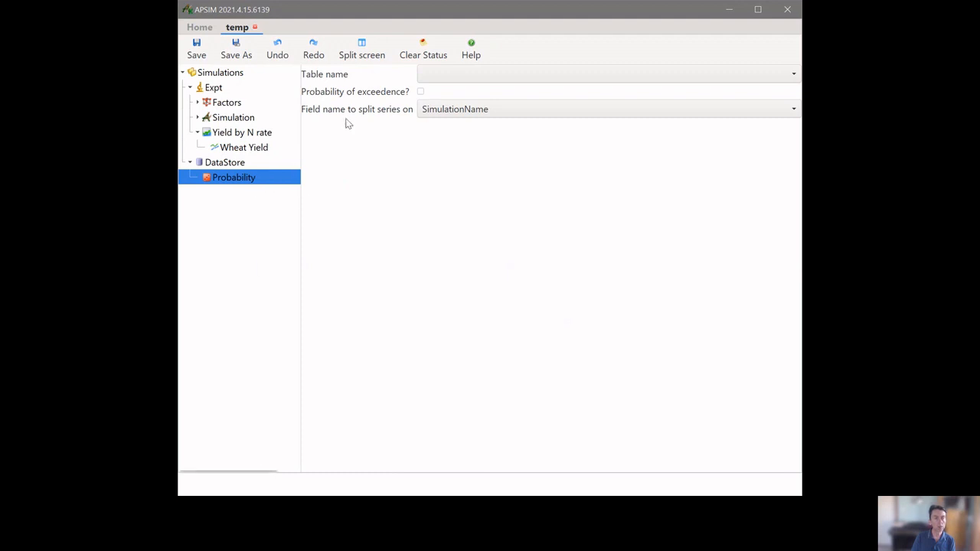
left_click(430, 74)
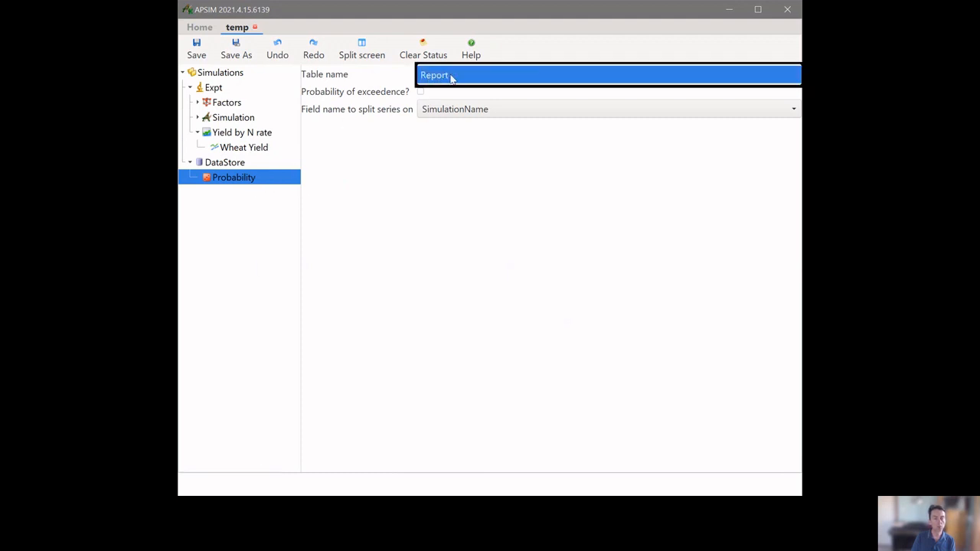
left_click(451, 78)
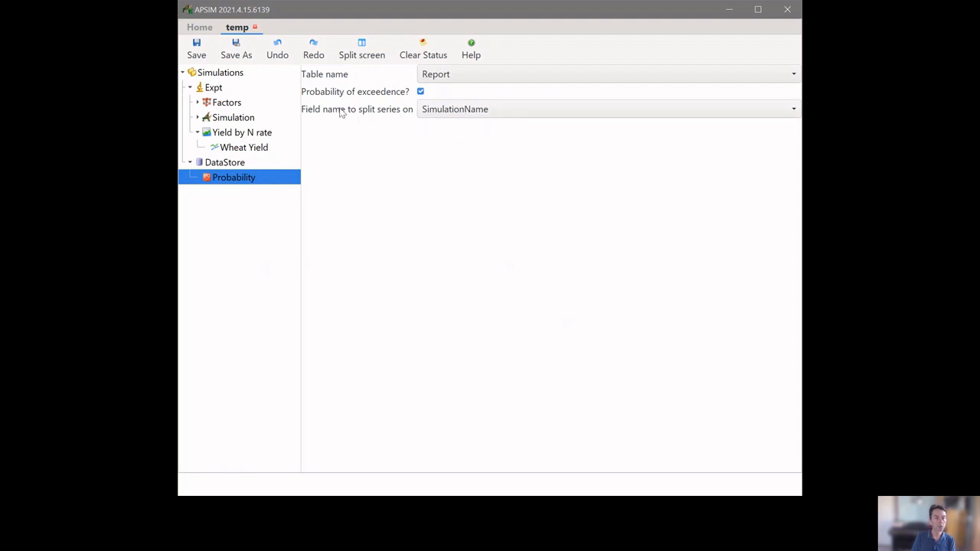
- Run APSIM on the top-level Simulations node
left_click(222, 73)
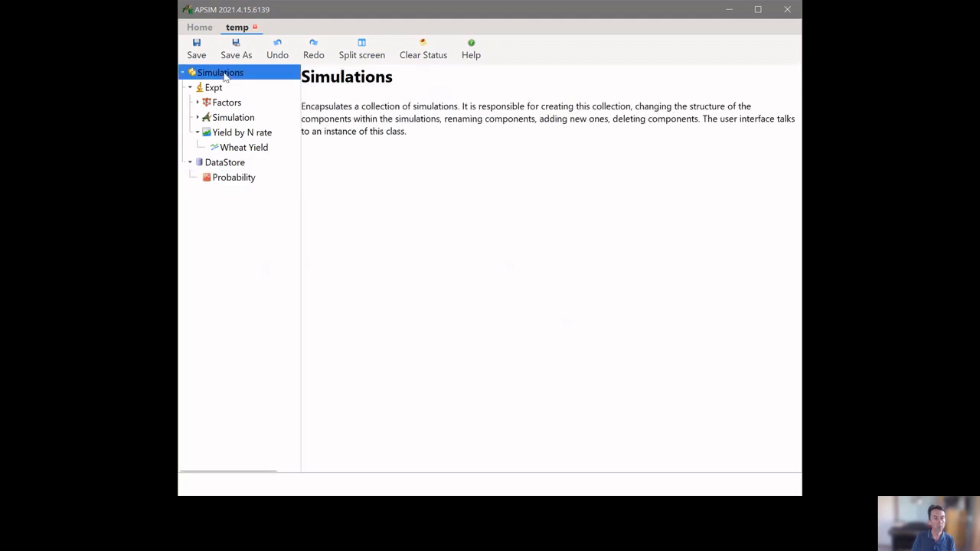
right_click(225, 75)
left_click(242, 82)
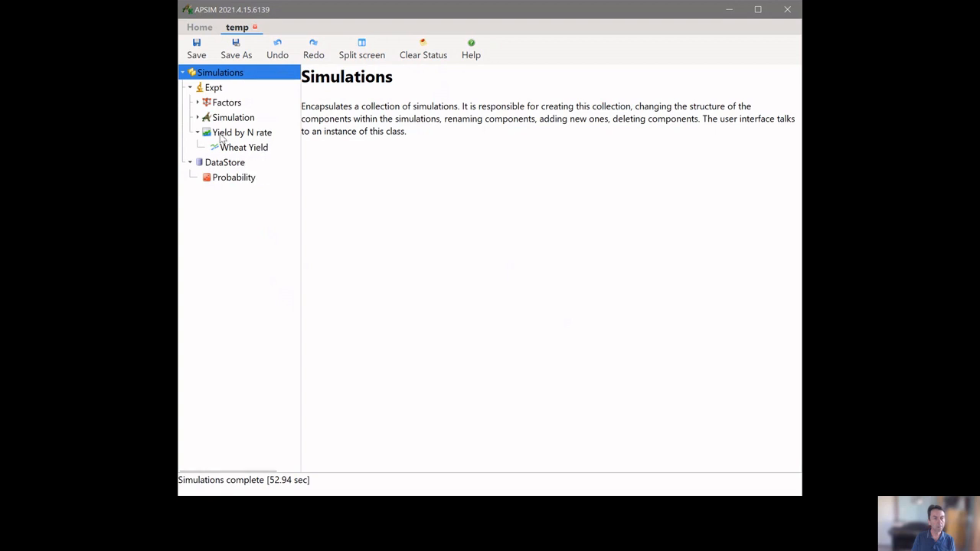
- Copy the Yield by N rate graph node
left_click(210, 138)
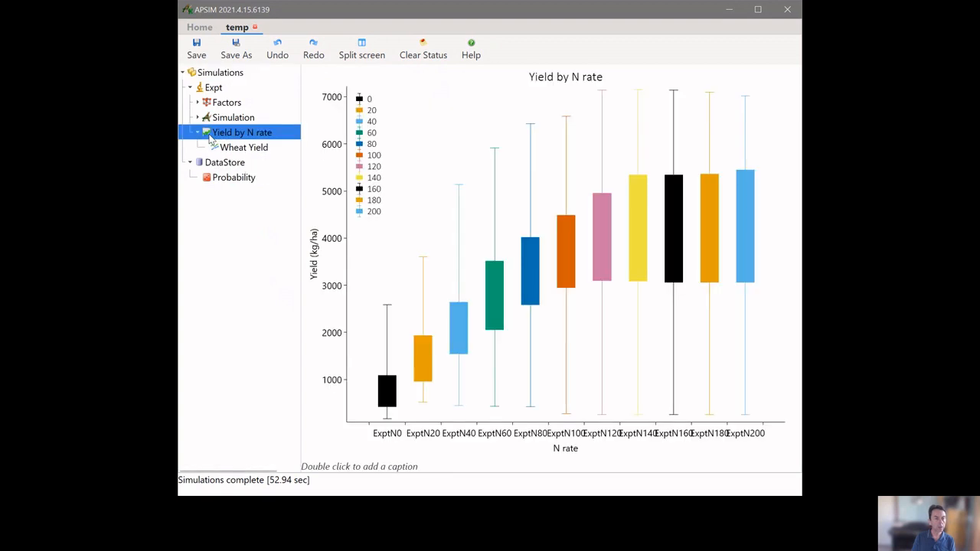
right_click(211, 138)
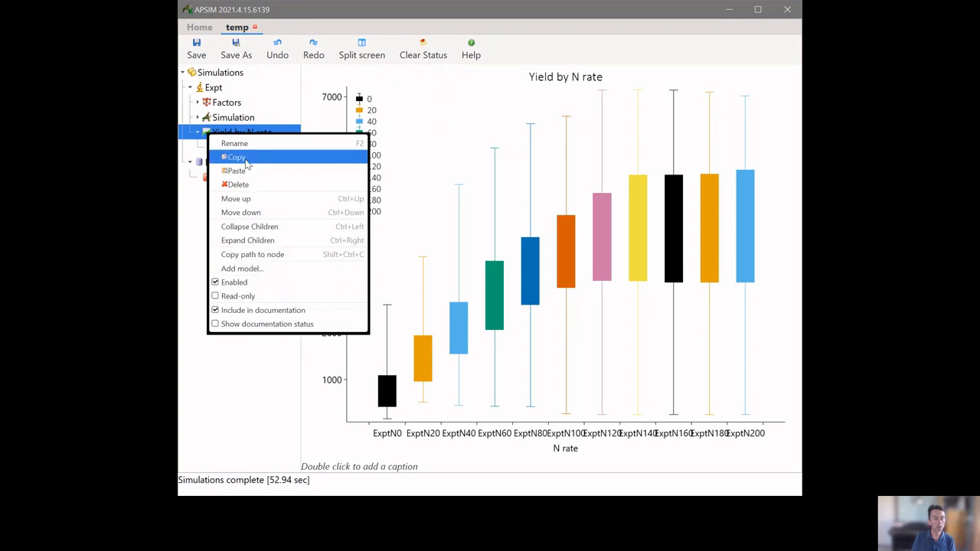
left_click(245, 159)
left_click(215, 89)
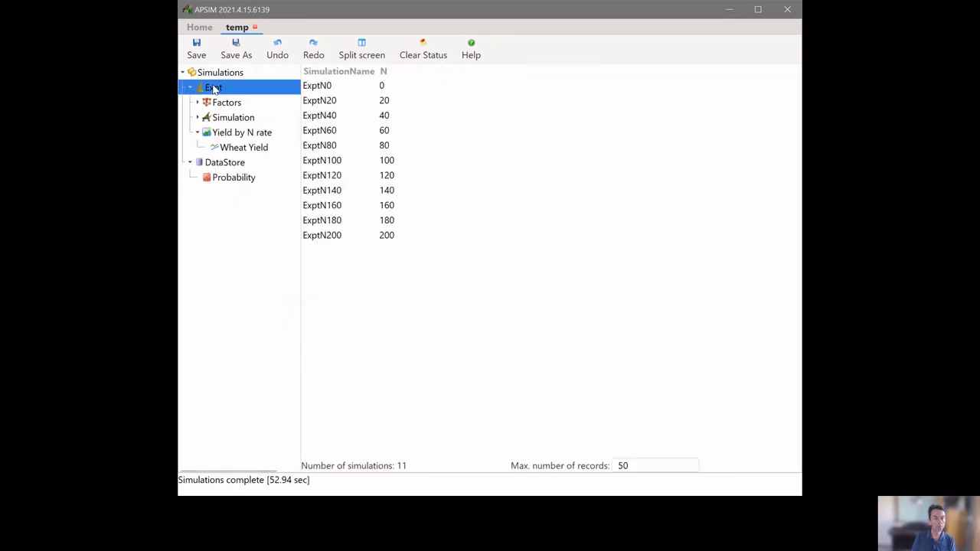
right_click(215, 90)
left_click(261, 177)
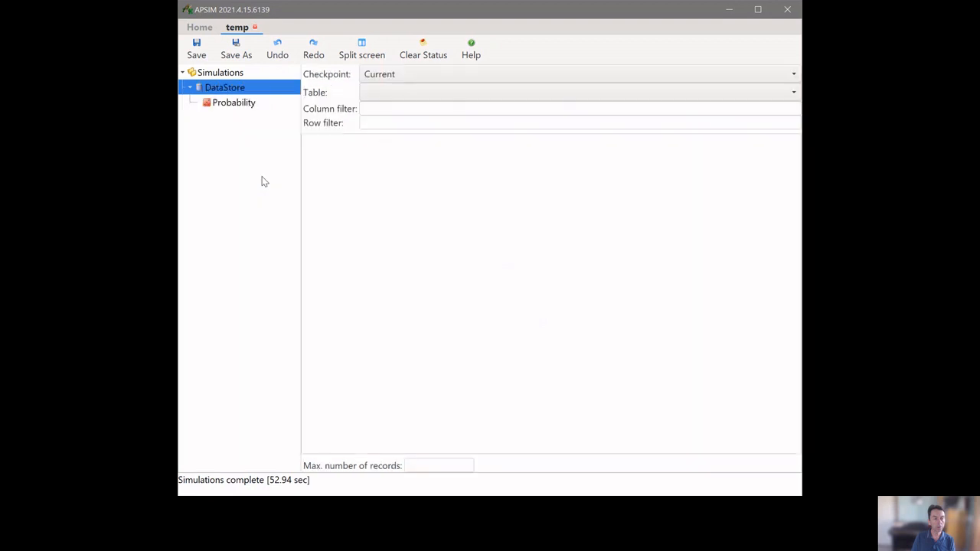
left_click(277, 53)
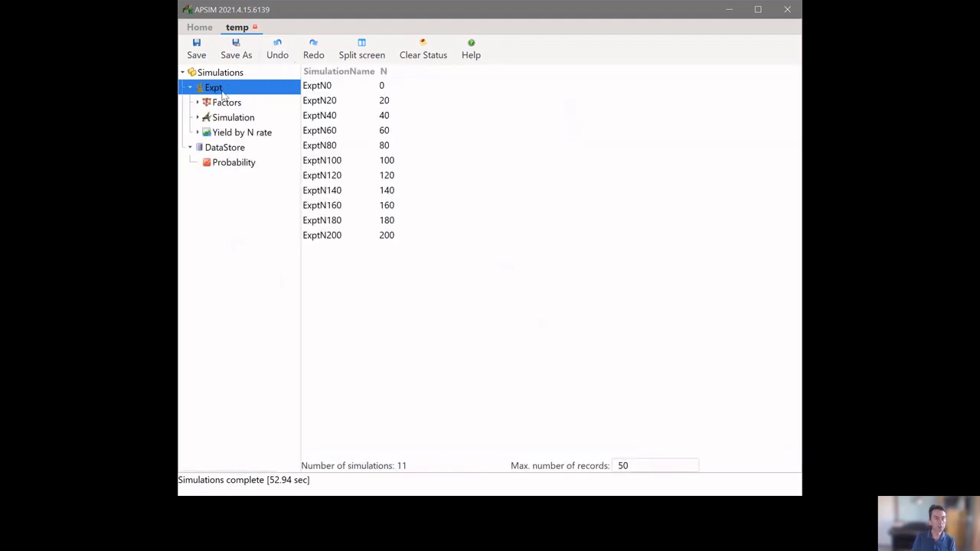
- Paste the copied graph under the Expt node and rename the copy Yield Probablity
right_click(222, 90)
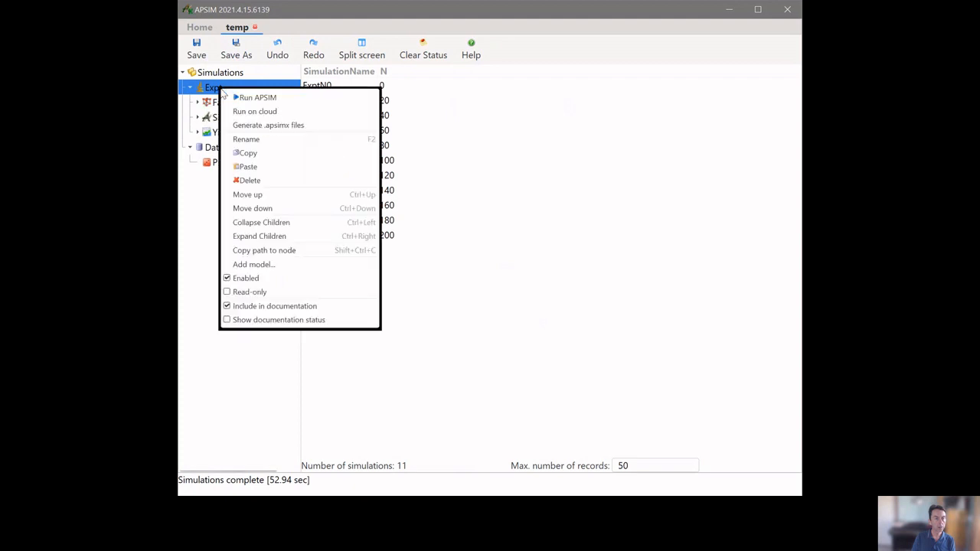
left_click(271, 166)
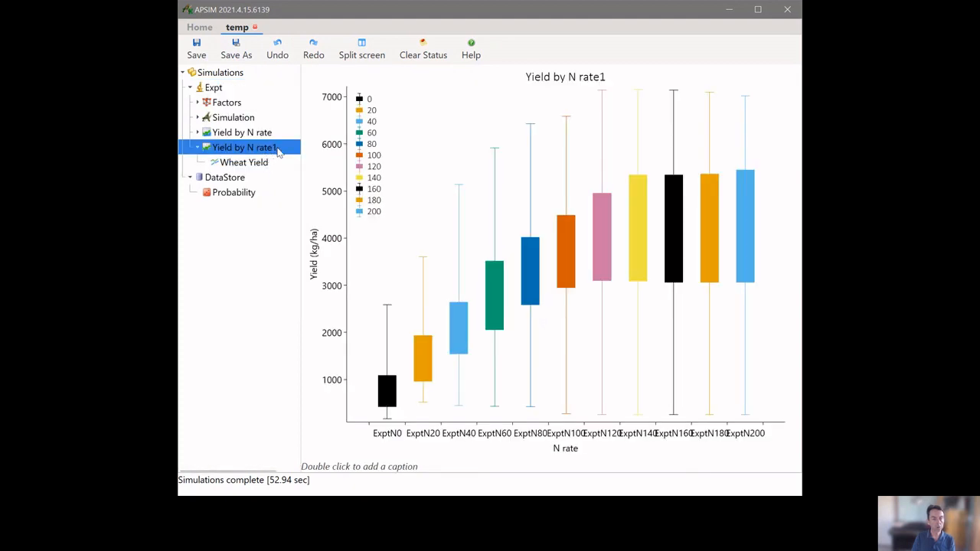
left_click(284, 147)
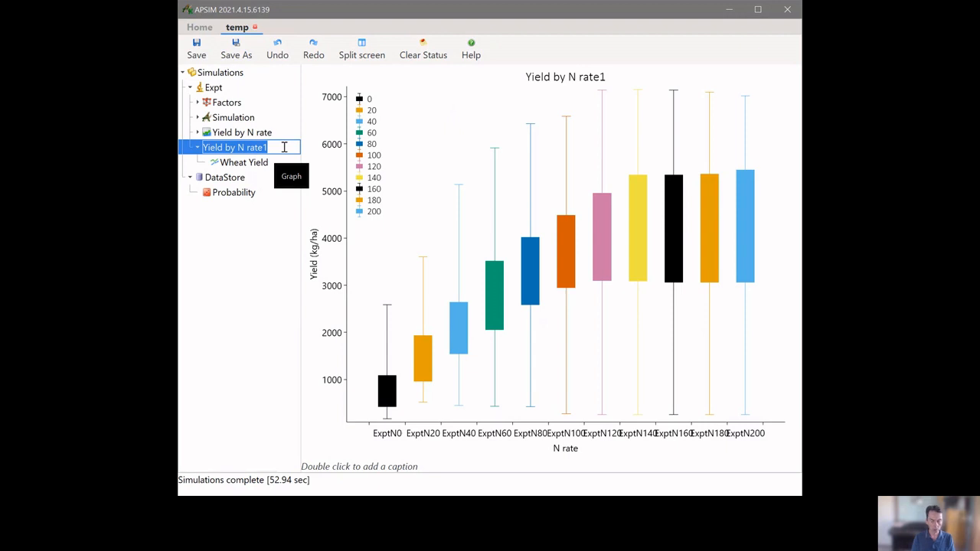
type("Pro")
key("BackSpace")
key("BackSpace")
key("BackSpace")
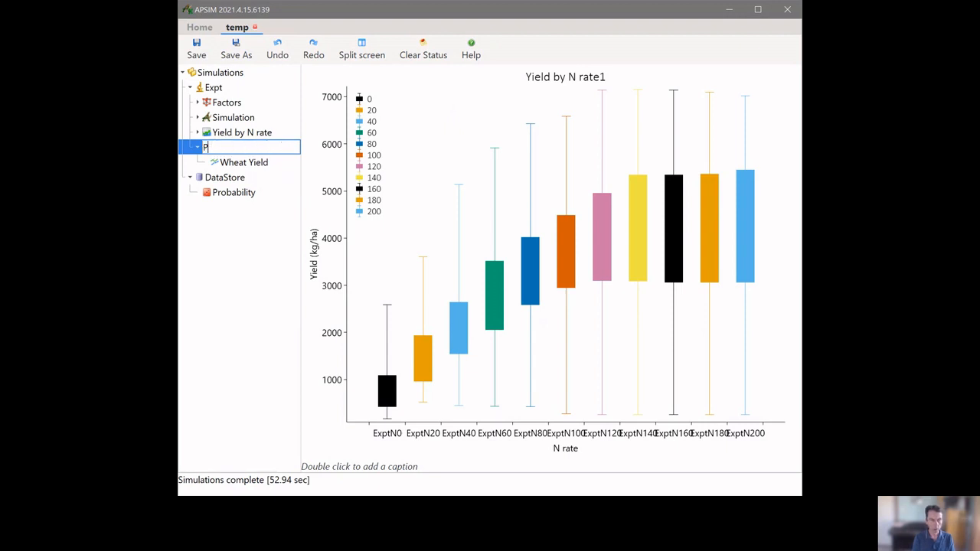
type("Yield")
type(" Prop")
type("ablity")
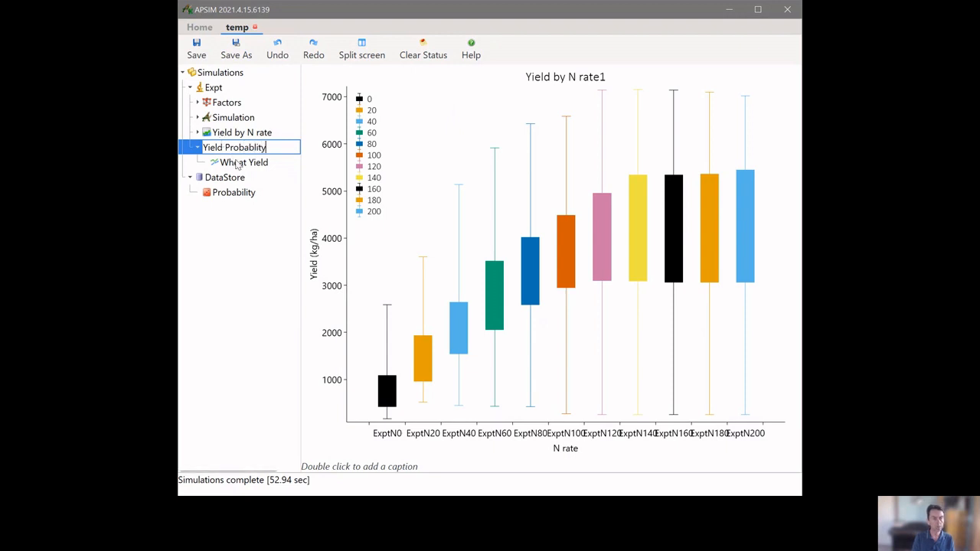
- Set the Wheat Yield series of the Yield Probablity graph to data source Probability, X Yield, Y Probability and type Scatter
left_click(237, 163)
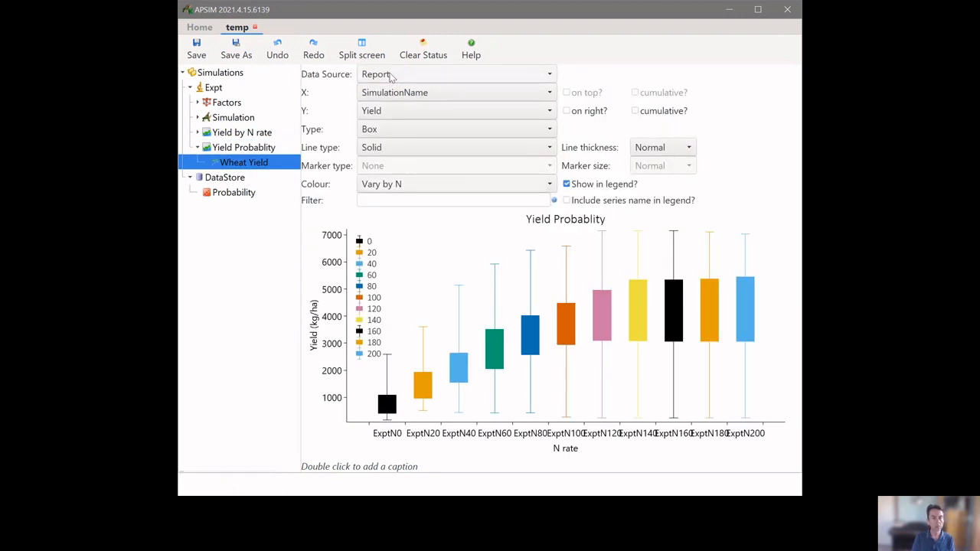
left_click(395, 75)
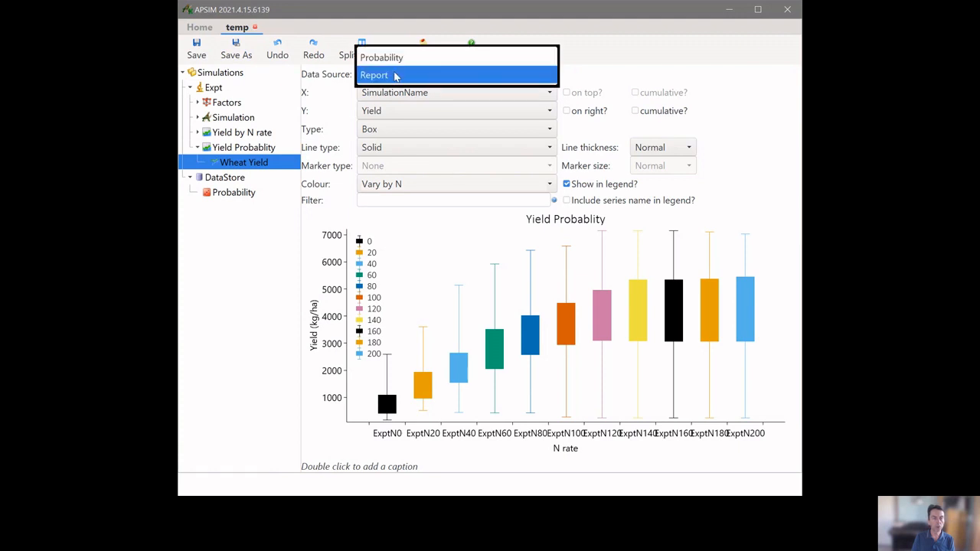
left_click(395, 61)
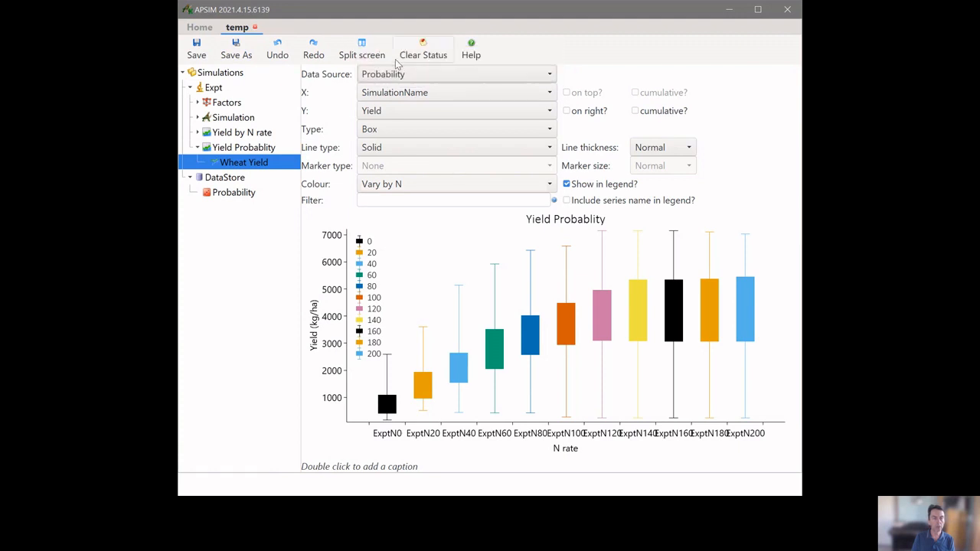
left_click(407, 92)
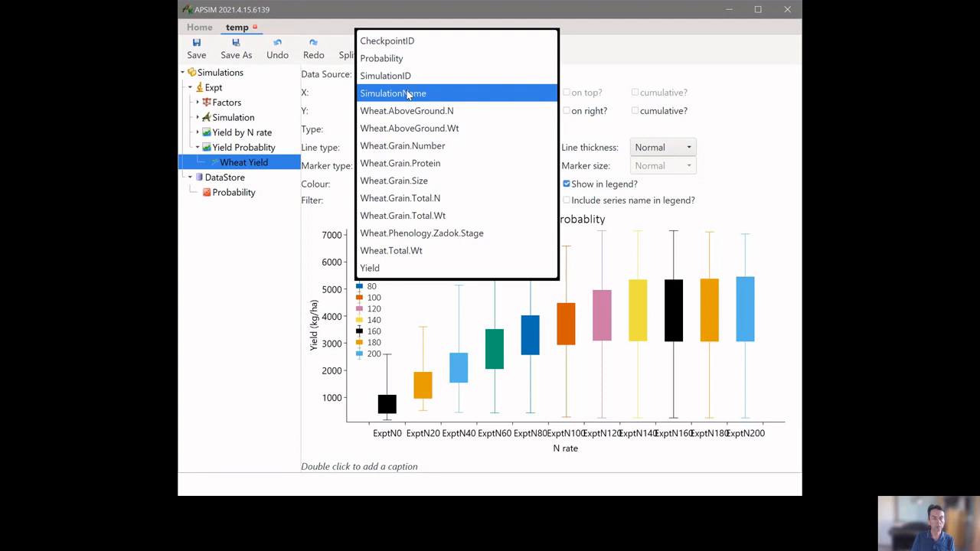
left_click(406, 268)
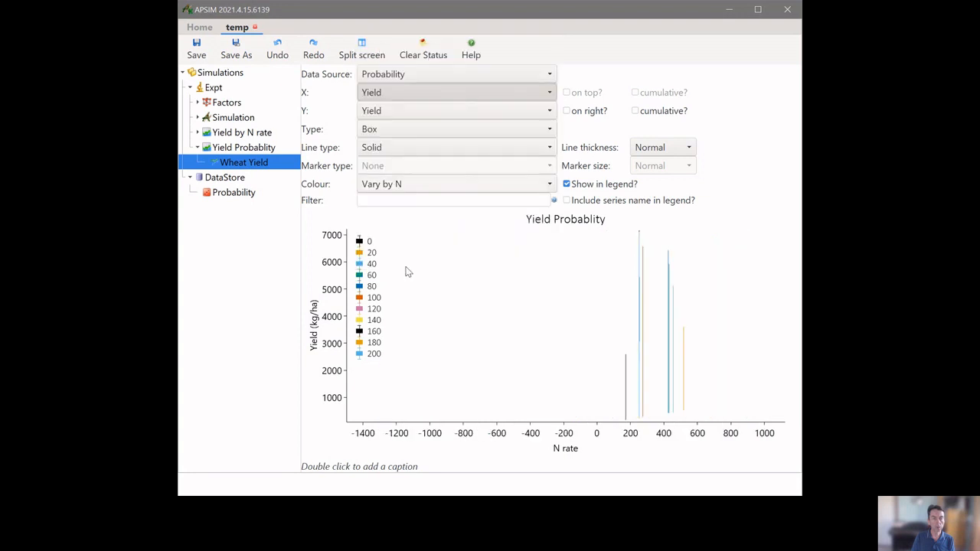
left_click(395, 112)
scroll(394, 114, "up", 2)
left_click(412, 1)
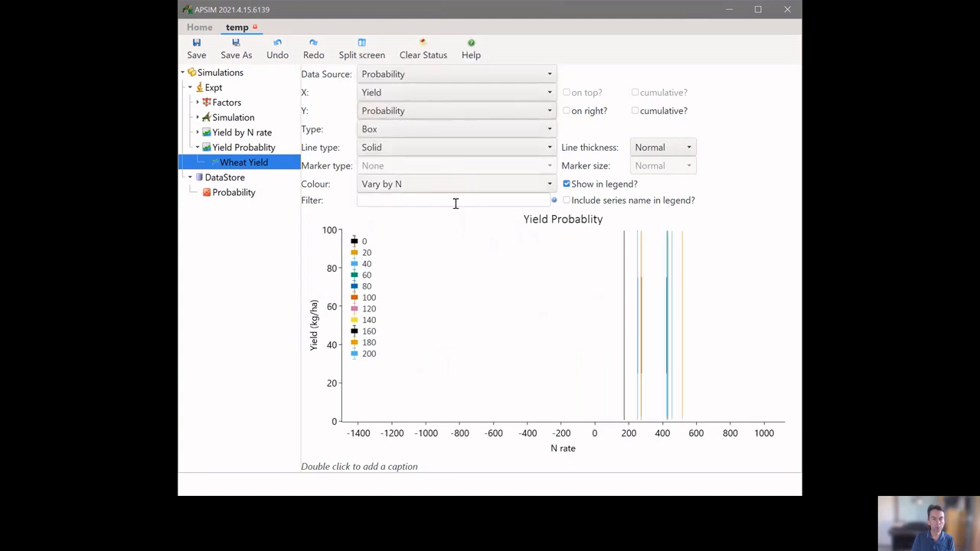
left_click(382, 133)
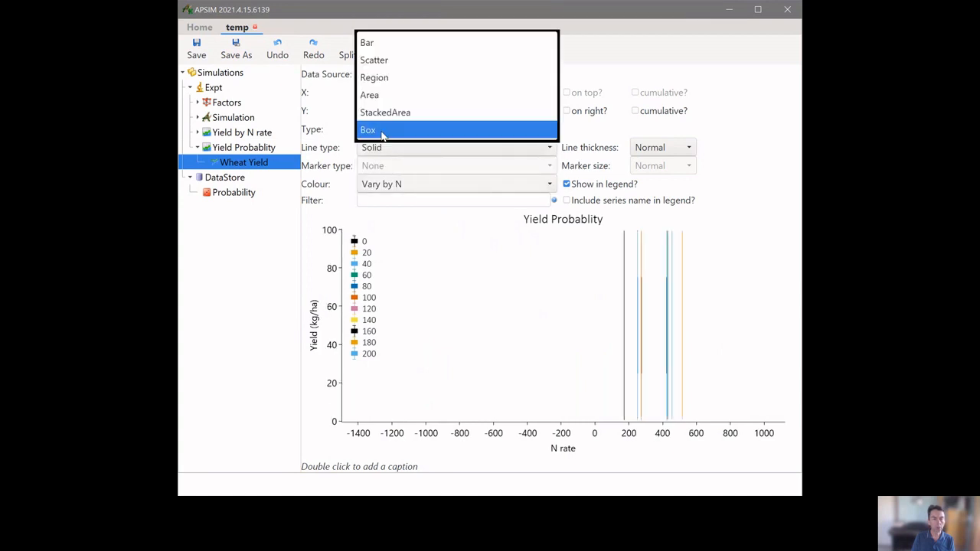
left_click(379, 61)
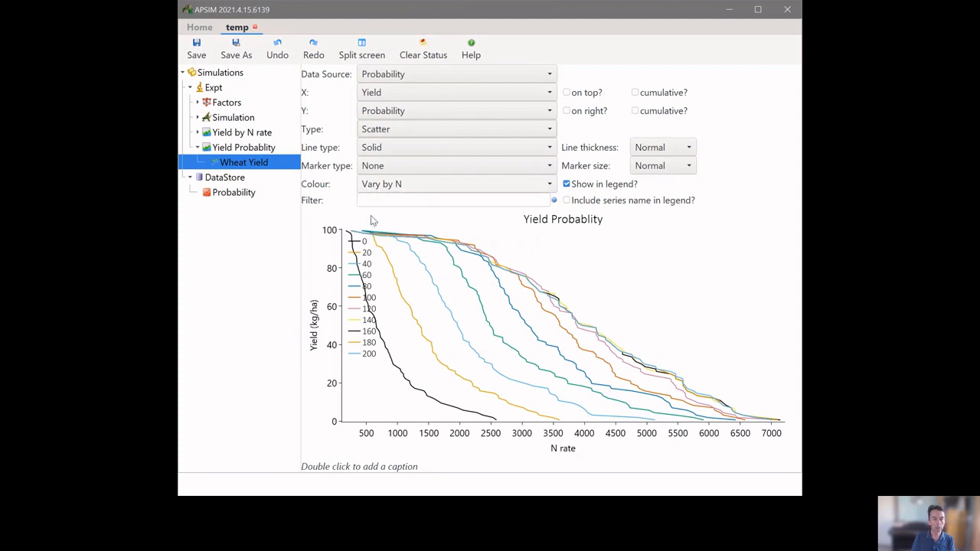
- Move the legend of the Yield Probablity graph to the TopRight position
left_click(256, 149)
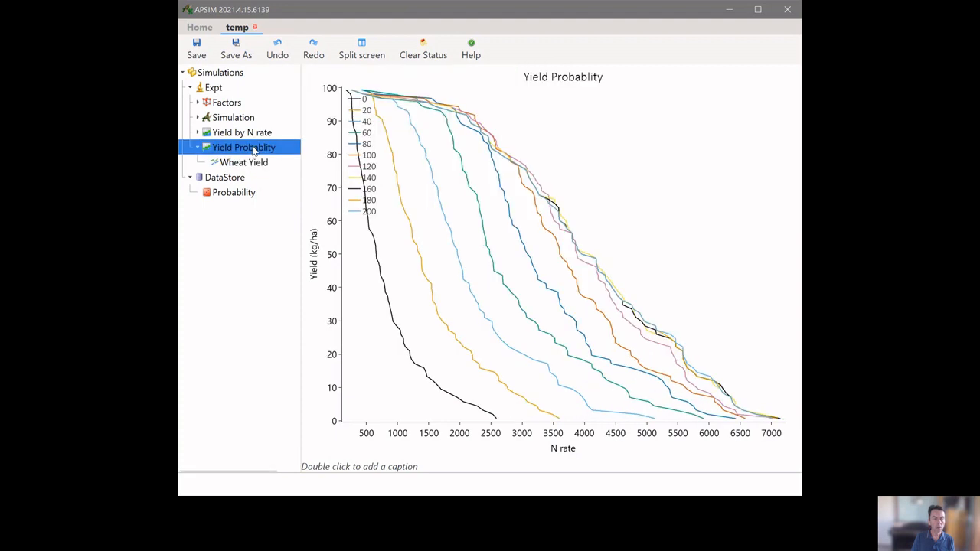
left_click(371, 157)
left_click(417, 306)
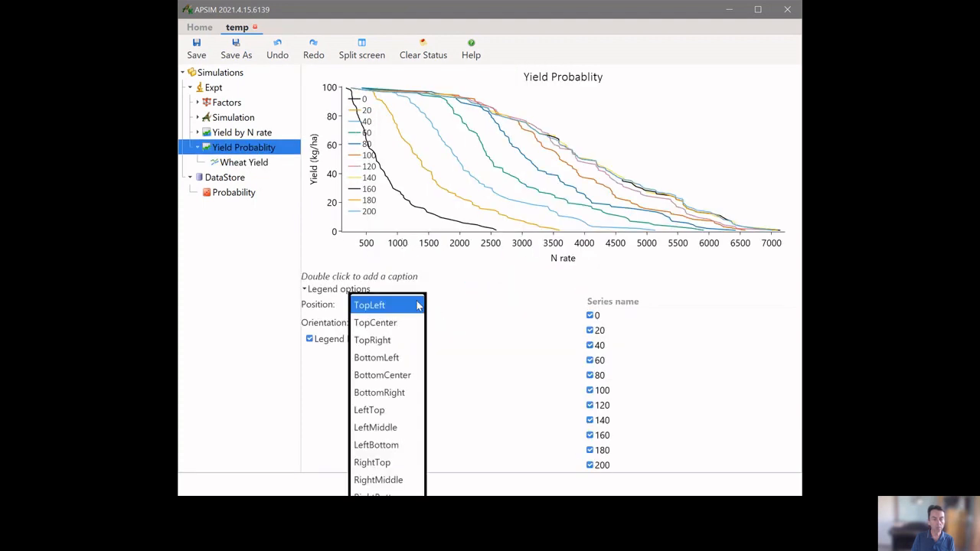
left_click(404, 348)
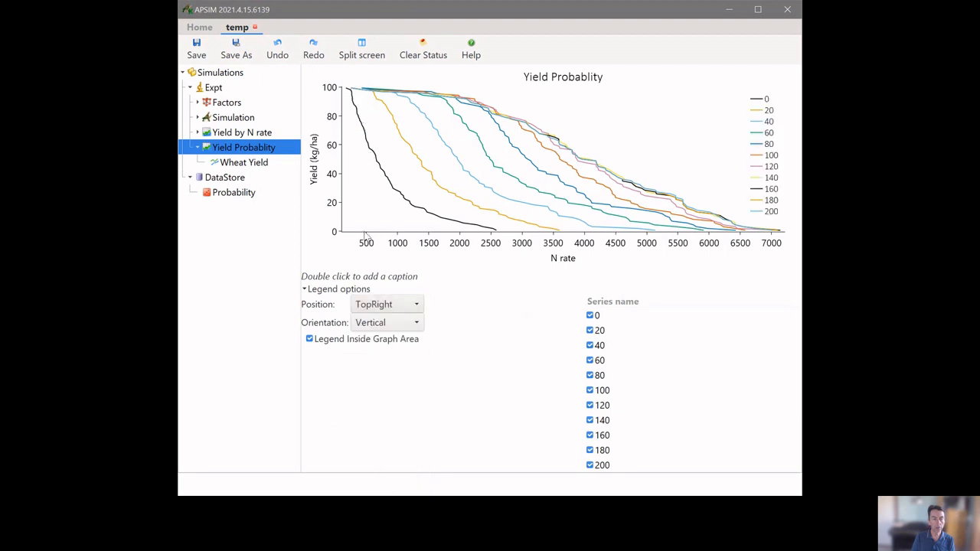
left_click(304, 289)
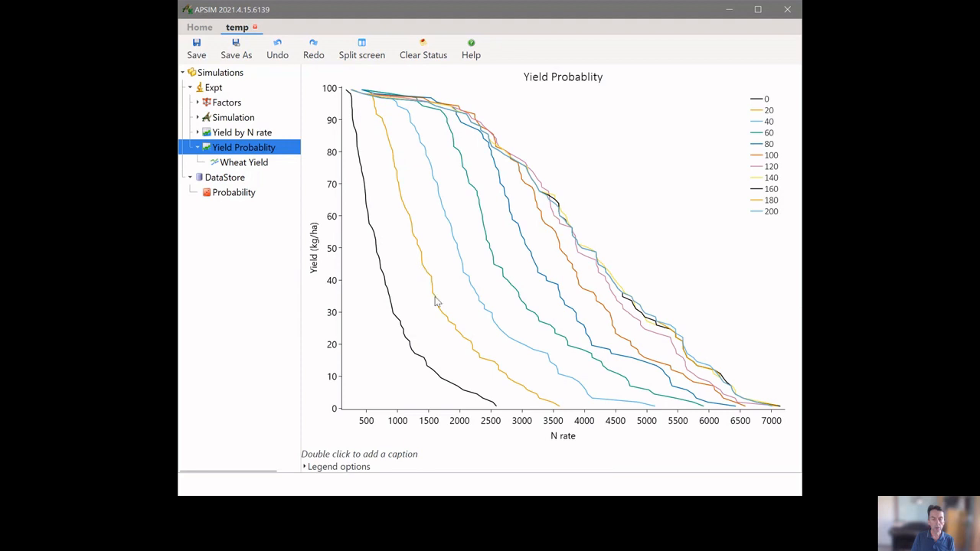
- Clear the custom X-axis title of the Yield Probablity graph to use the automatic title
left_click(557, 440)
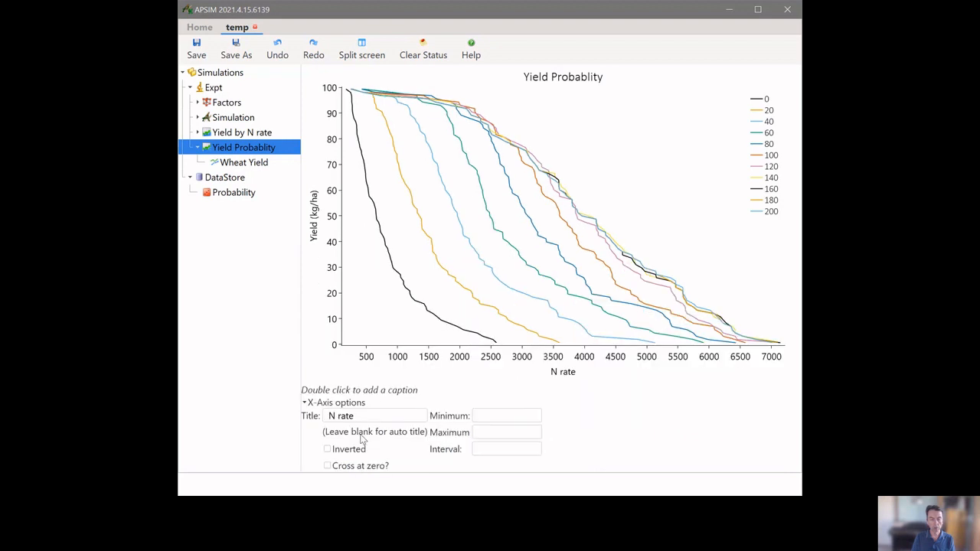
left_click_drag(361, 416, 300, 401)
key("BackSpace")
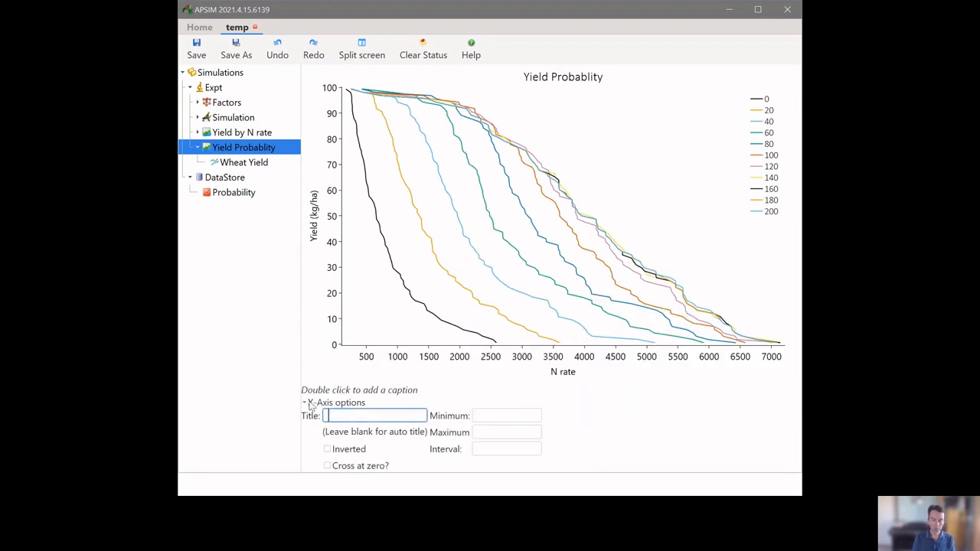
key("Tab")
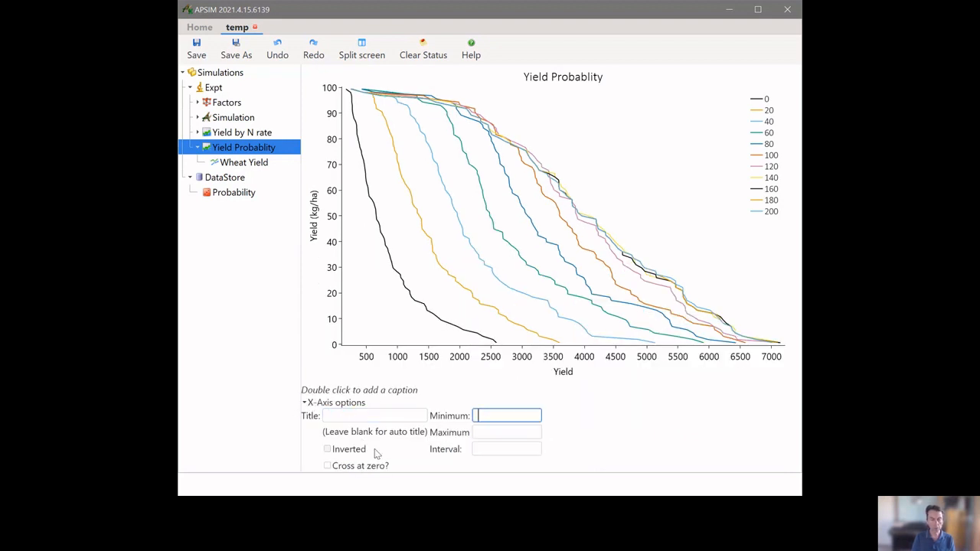
left_click(305, 402)
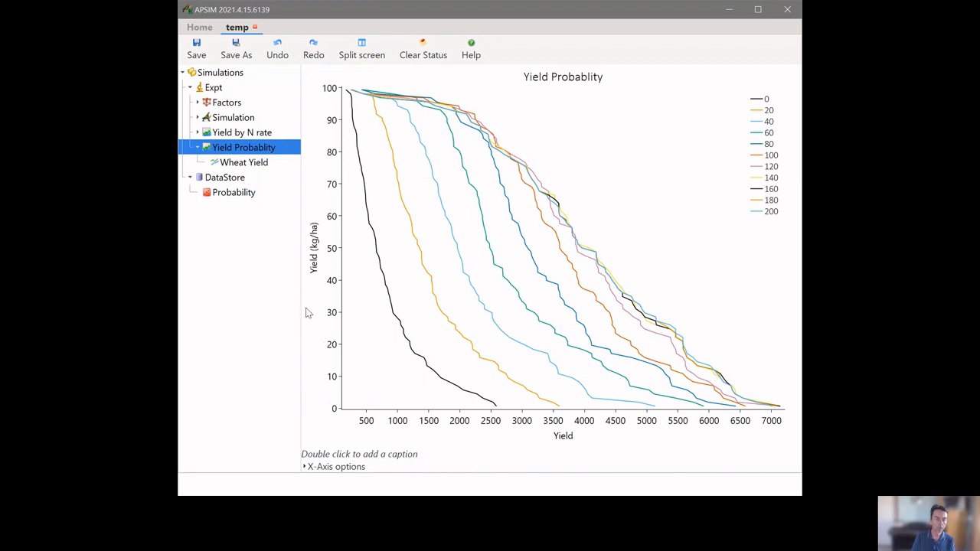
- Clear the custom Y-axis title of the Yield Probablity graph to use the automatic title
left_click(312, 250)
left_click_drag(387, 415, 286, 407)
key("Tab")
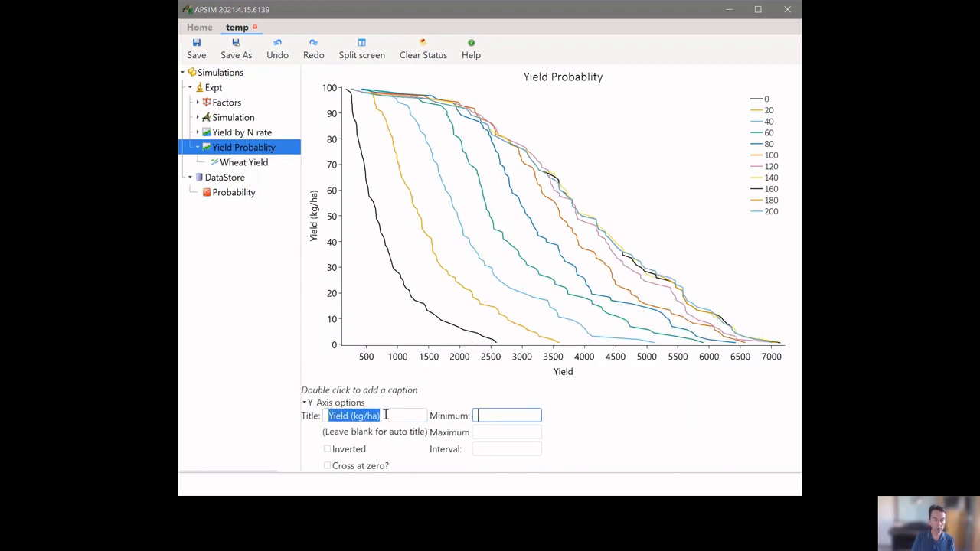
key("shift+Tab")
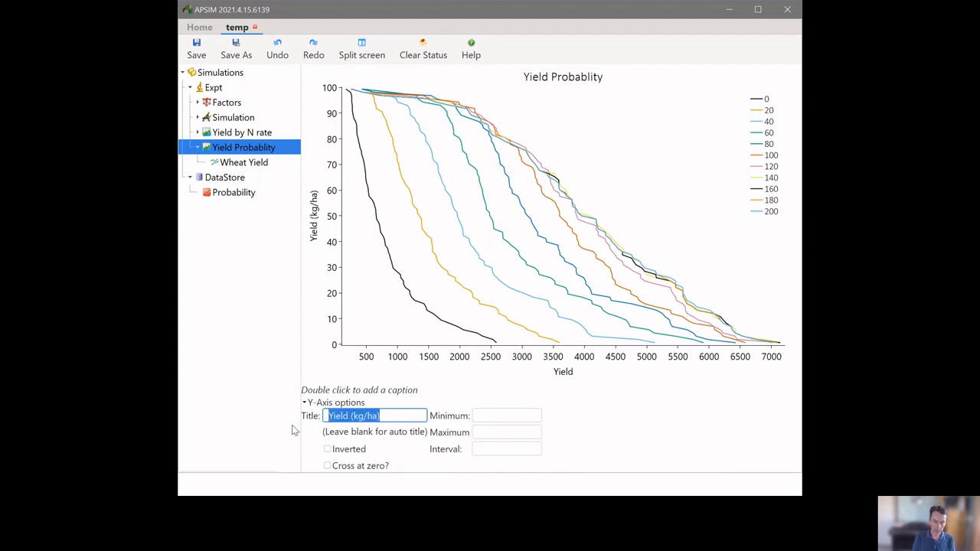
key("BackSpace")
key("Tab")
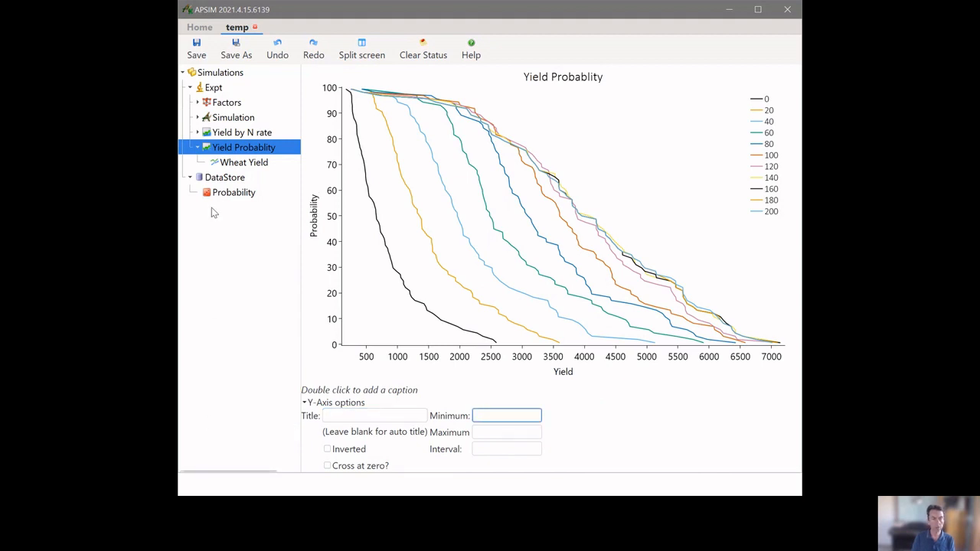
- Review the finished Yield Probablity graph and the Yield by N rate box plot
left_click(246, 150)
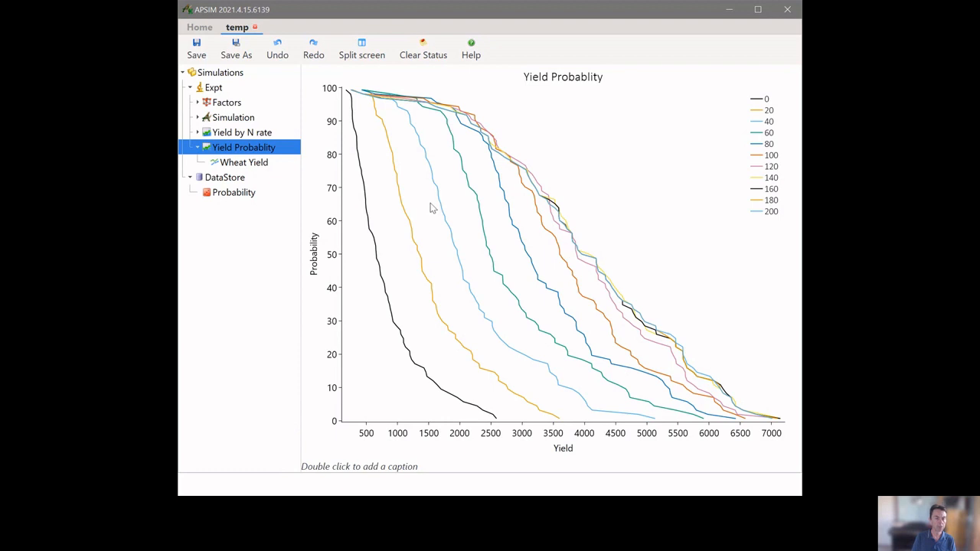
left_click(254, 134)
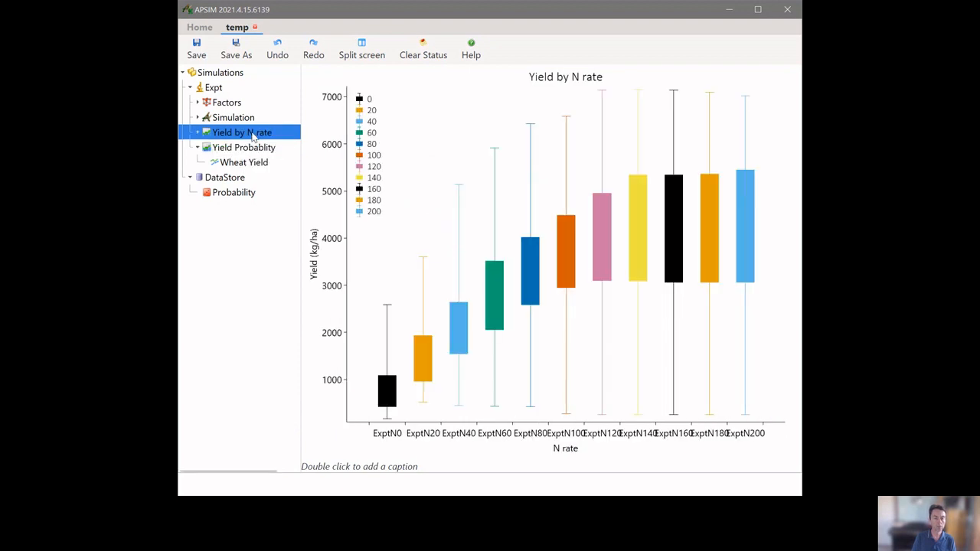
left_click(199, 147)
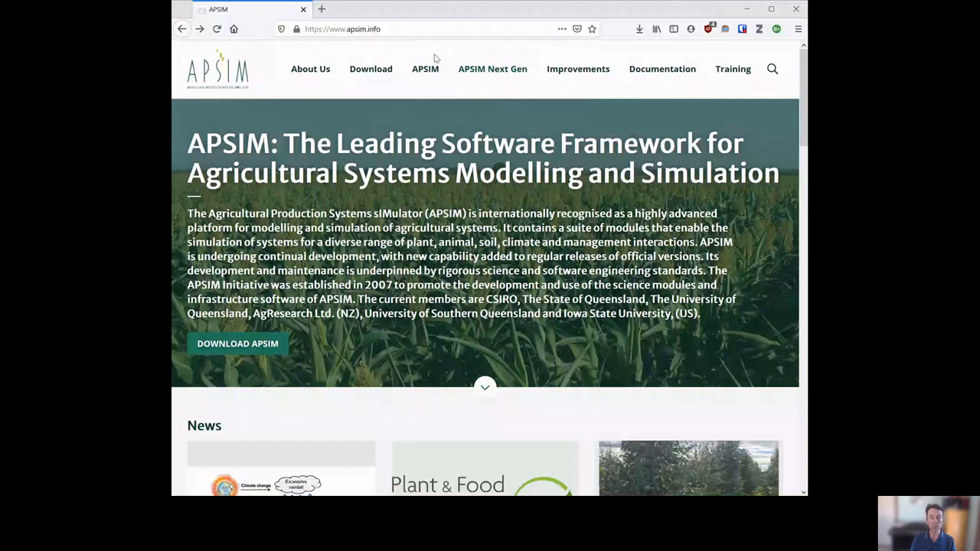
- Switch to the APSIM website in the browser and open the APSIM Next Gen model documentation page
left_click(467, 73)
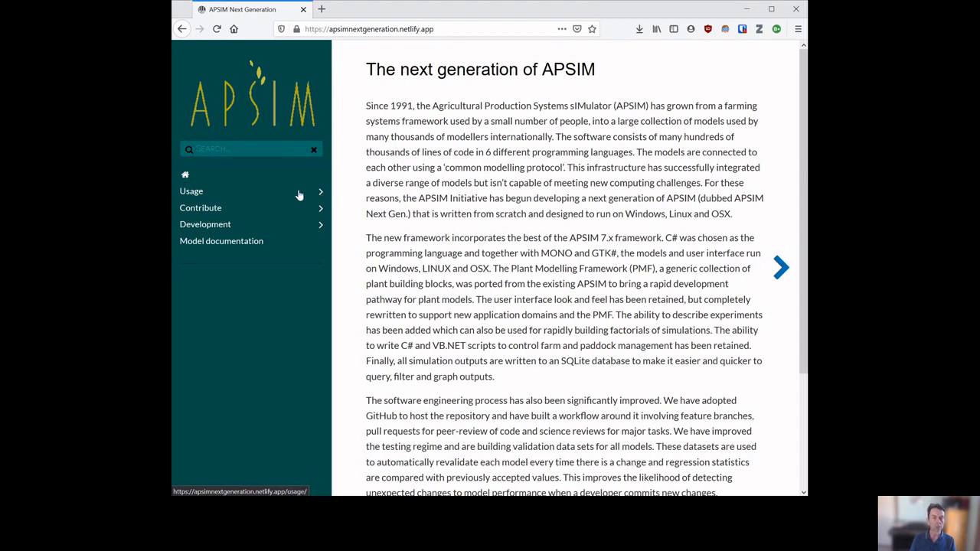
left_click(219, 245)
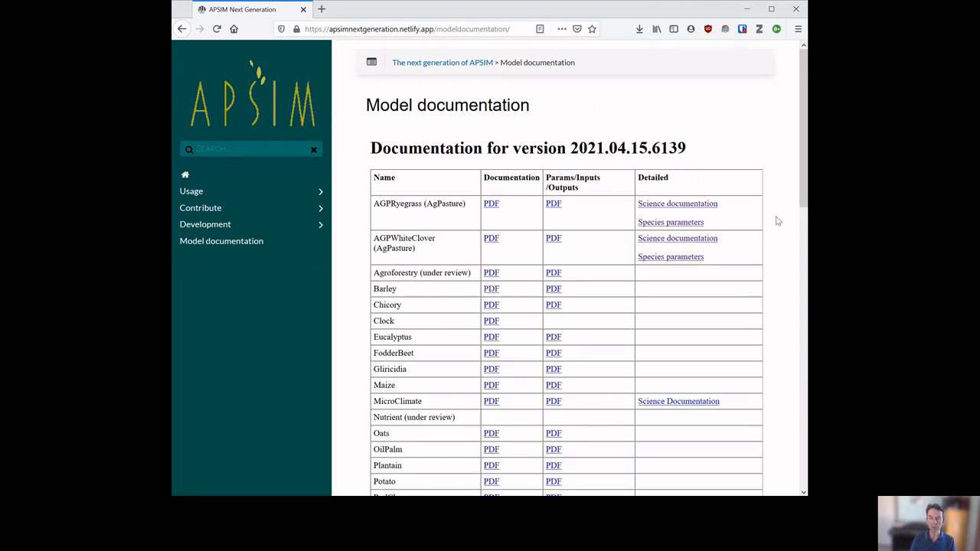
- Look through the model documentation table, open the Wheat documentation PDF and collapse the Model description section in its outline
scroll(777, 220, "down", 3)
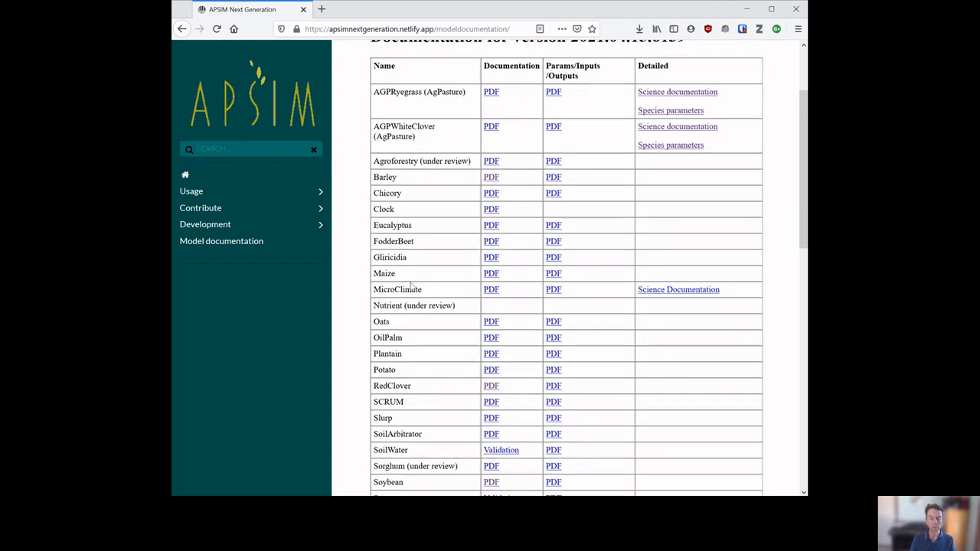
scroll(410, 284, "down", 2)
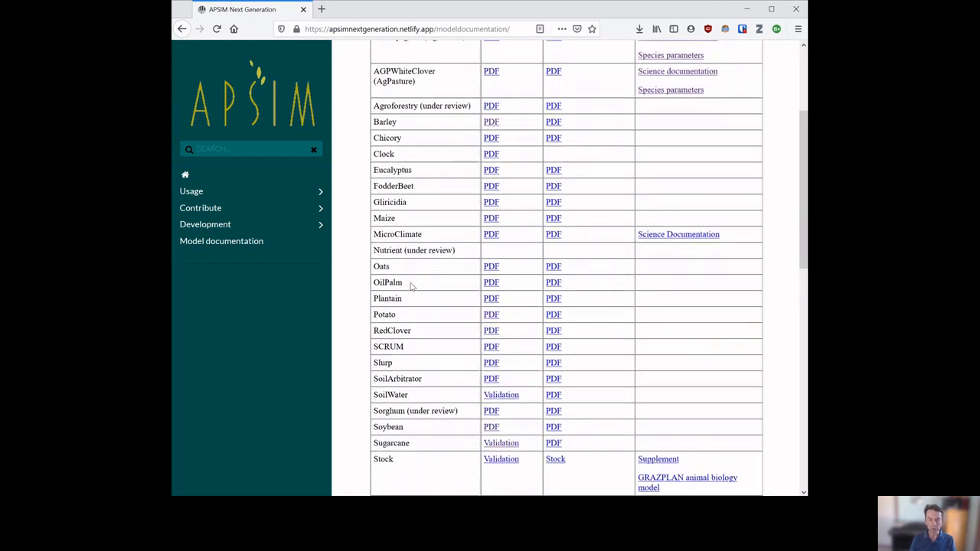
scroll(410, 284, "up", 2)
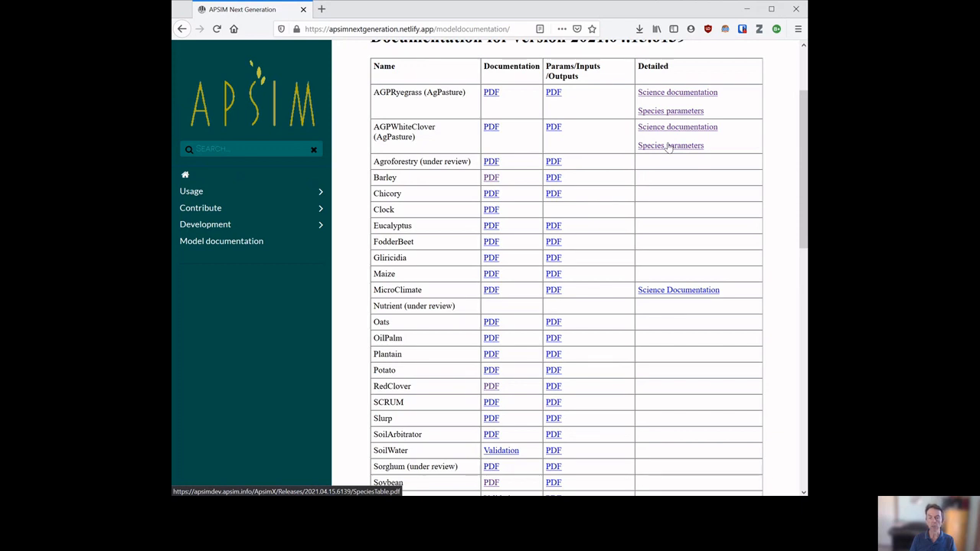
scroll(550, 254, "down", 3)
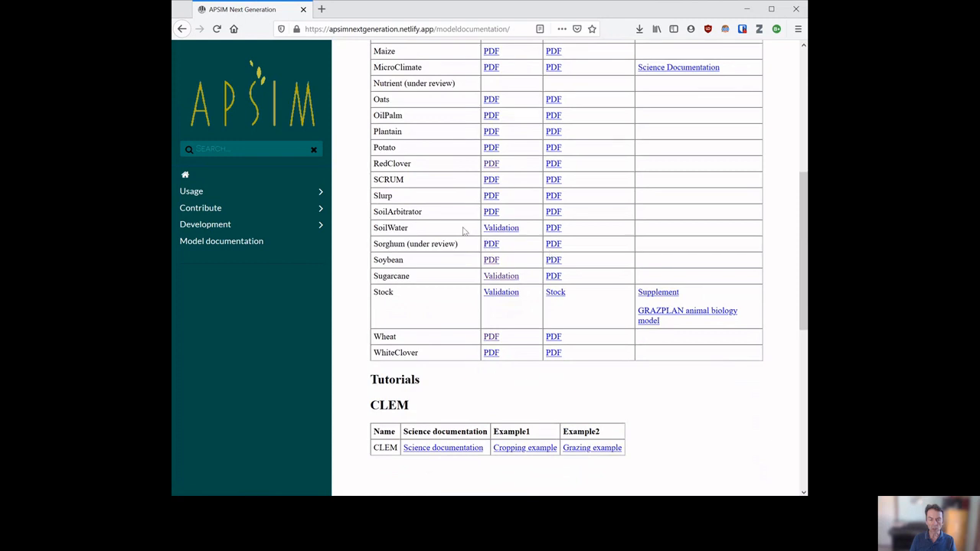
left_click(491, 337)
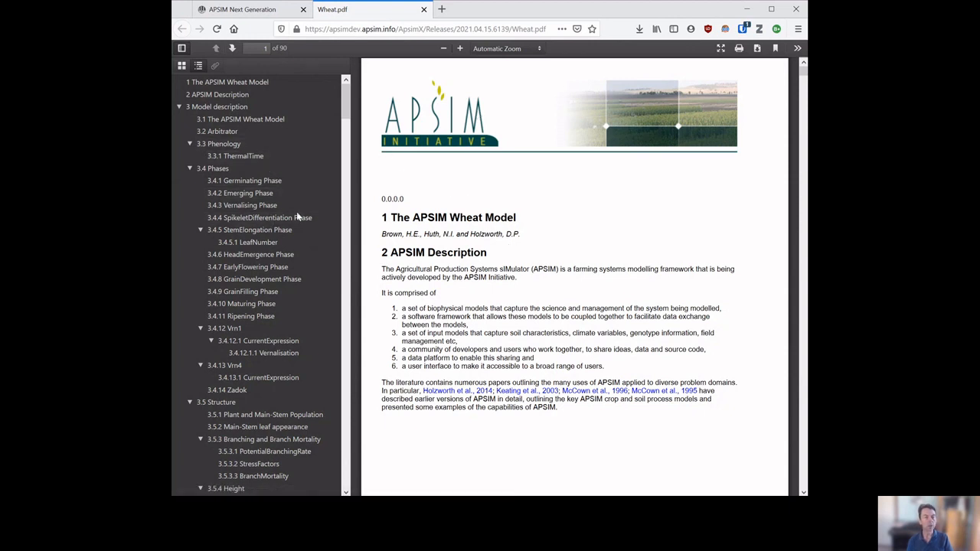
left_click(177, 106)
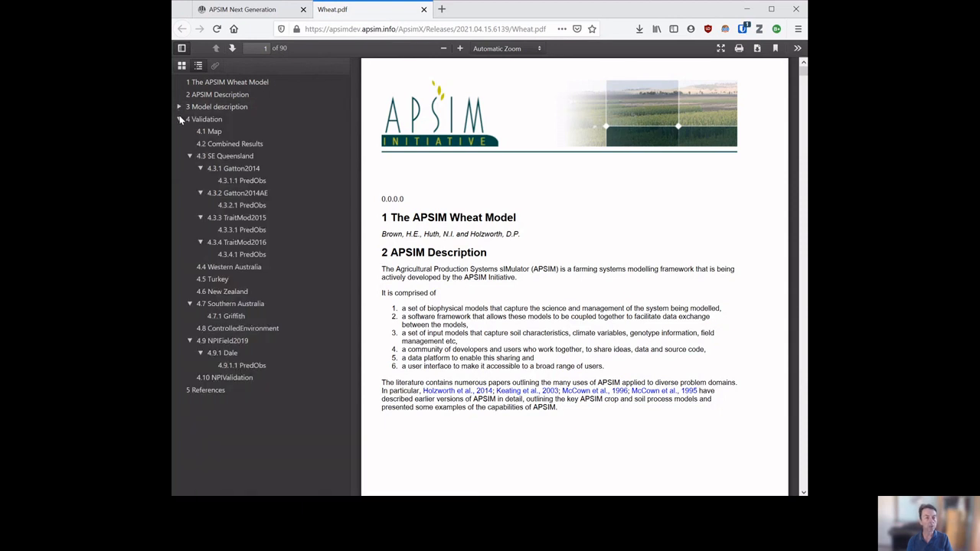
- Collapse Validation and expand Model description in the outline, go to 3.4 Phases, collapse 3.5 Structure and browse the remaining subsections
left_click(179, 118)
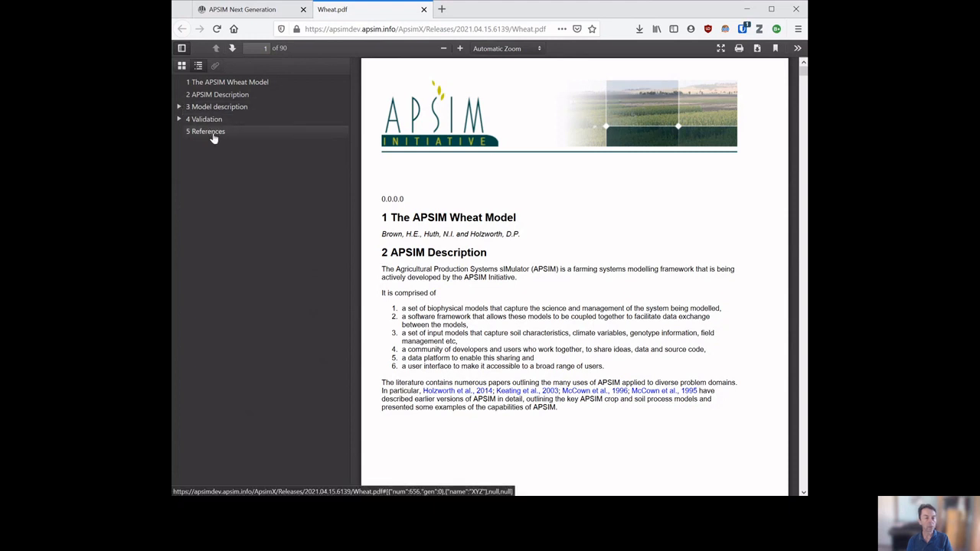
left_click(178, 108)
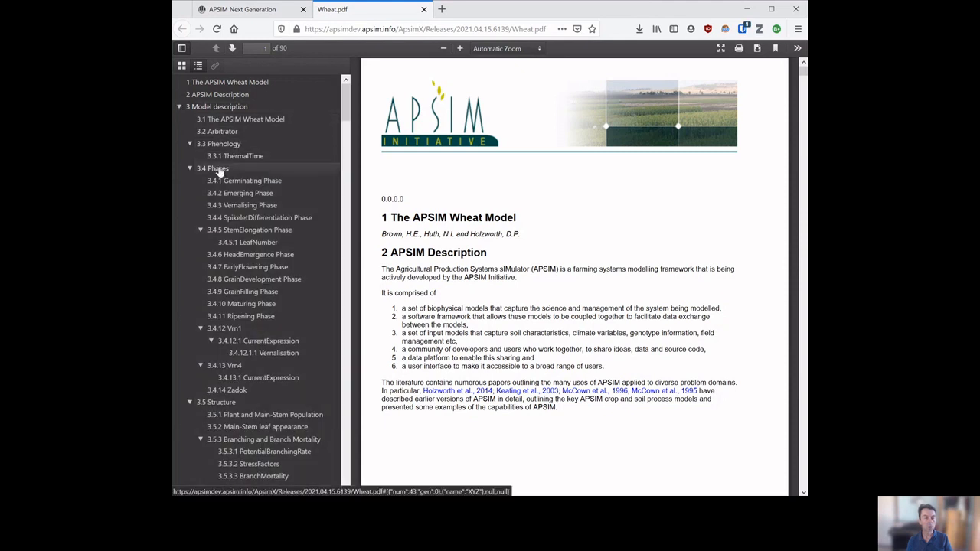
left_click(217, 169)
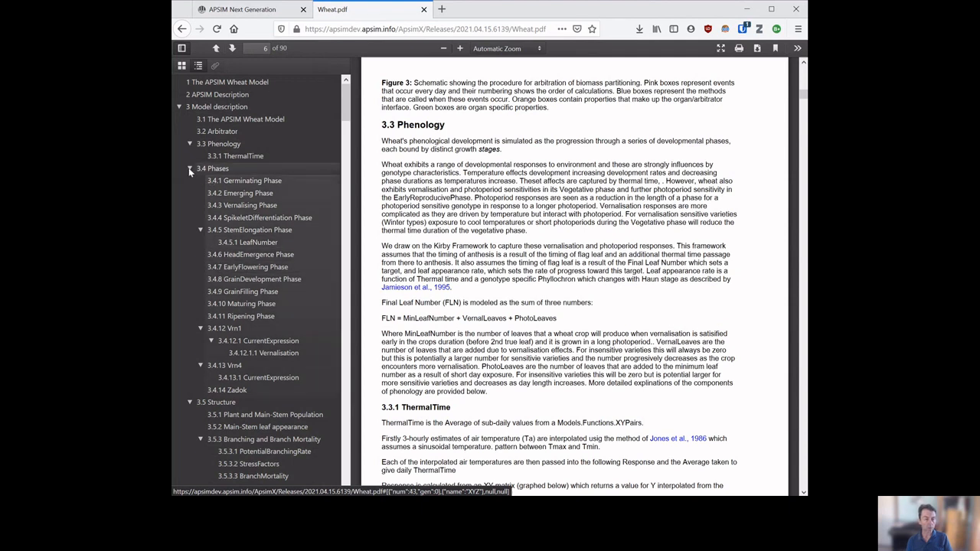
left_click(190, 402)
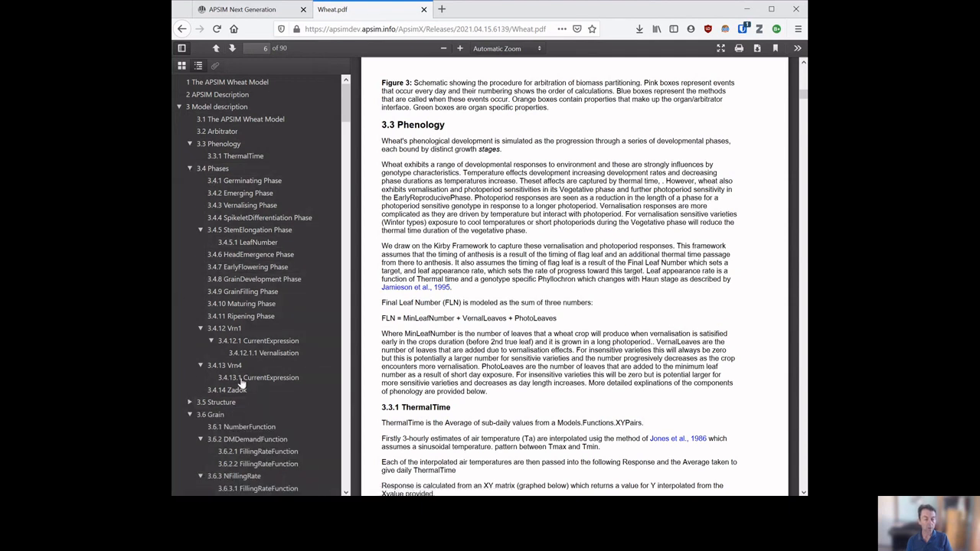
scroll(245, 375, "down", 2)
scroll(245, 375, "down", 2)
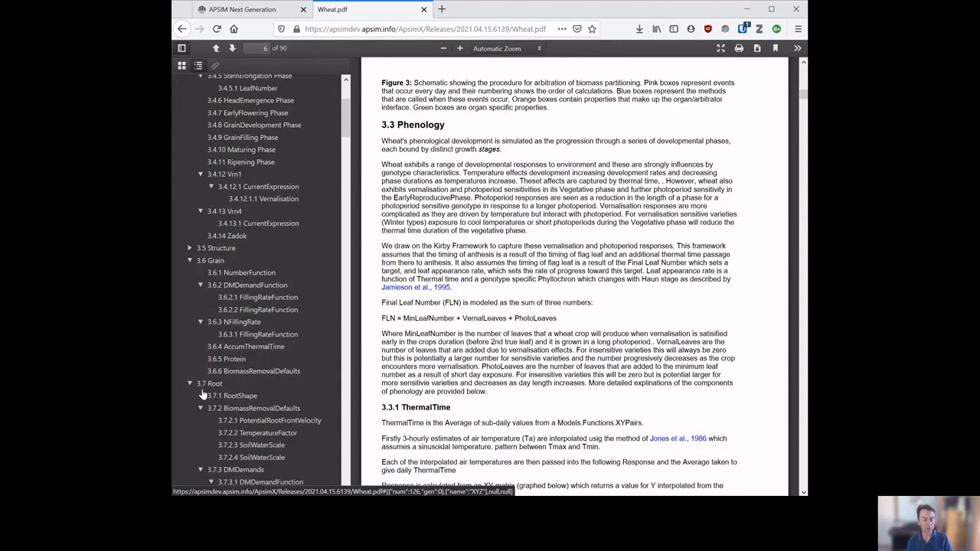
scroll(232, 358, "up", 1)
scroll(231, 358, "up", 4)
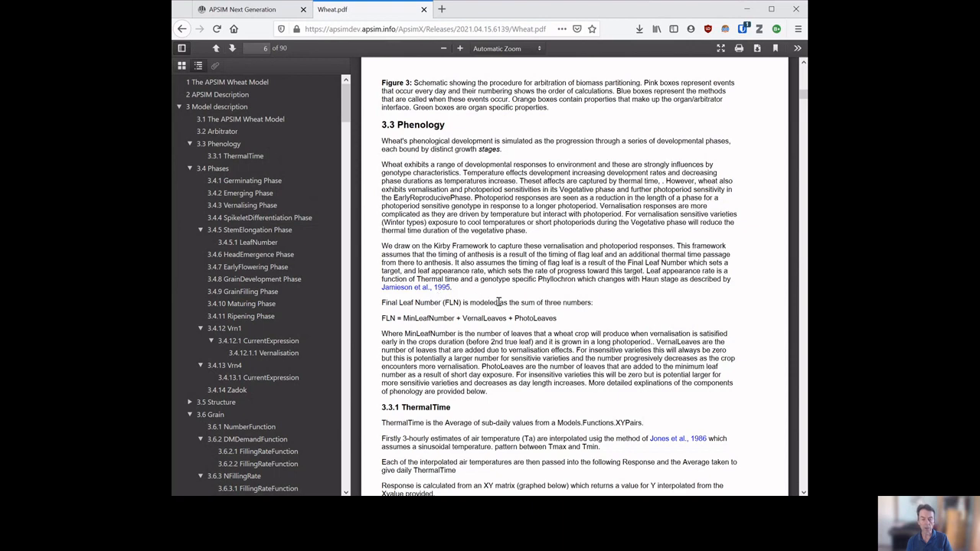
- Read the Phenology section, including ThermalTime, the table of stages and phases, and the individual phase descriptions
scroll(499, 302, "down", 5)
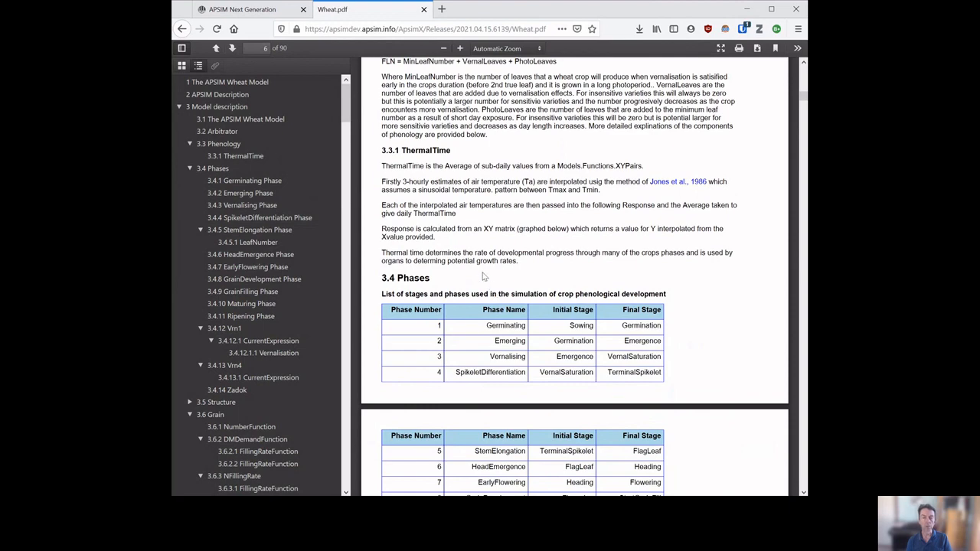
scroll(505, 248, "down", 4)
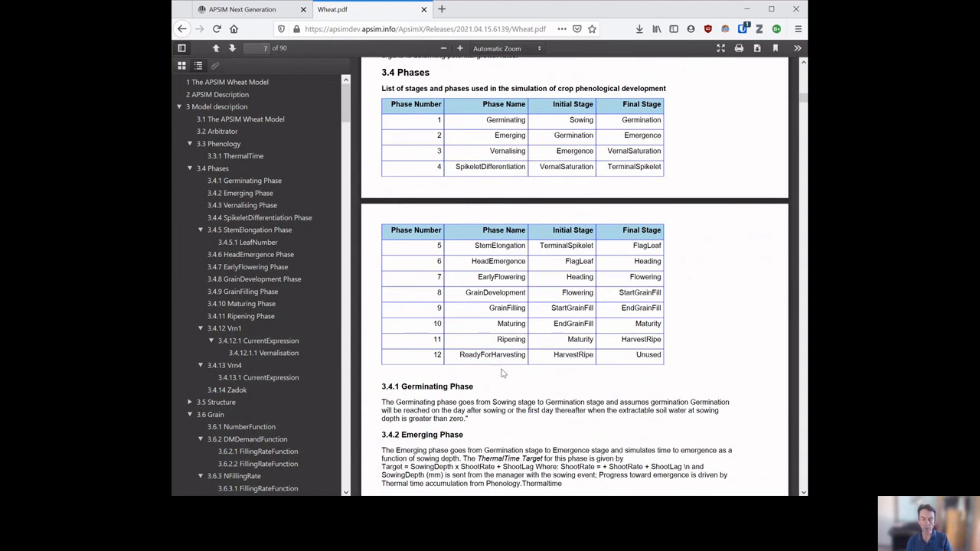
scroll(501, 373, "down", 3)
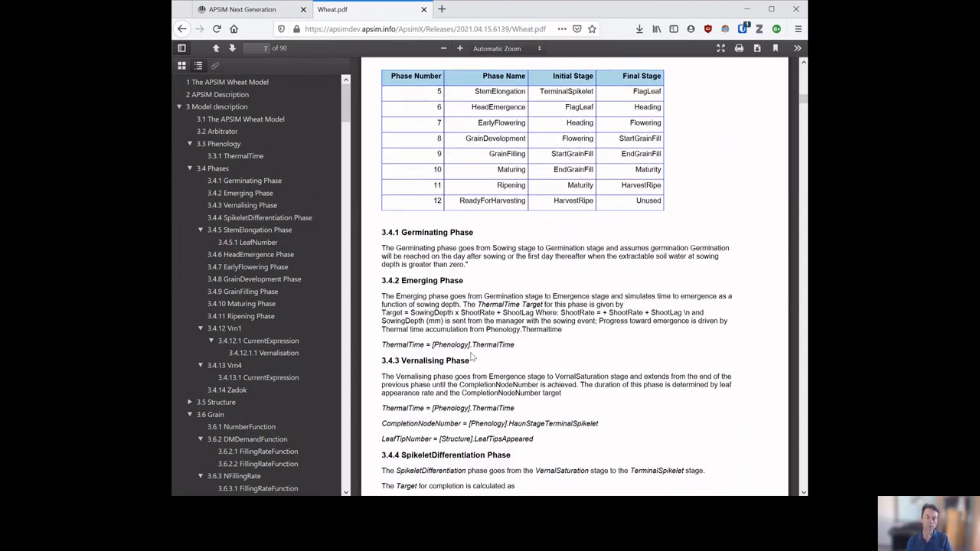
scroll(472, 356, "up", 5)
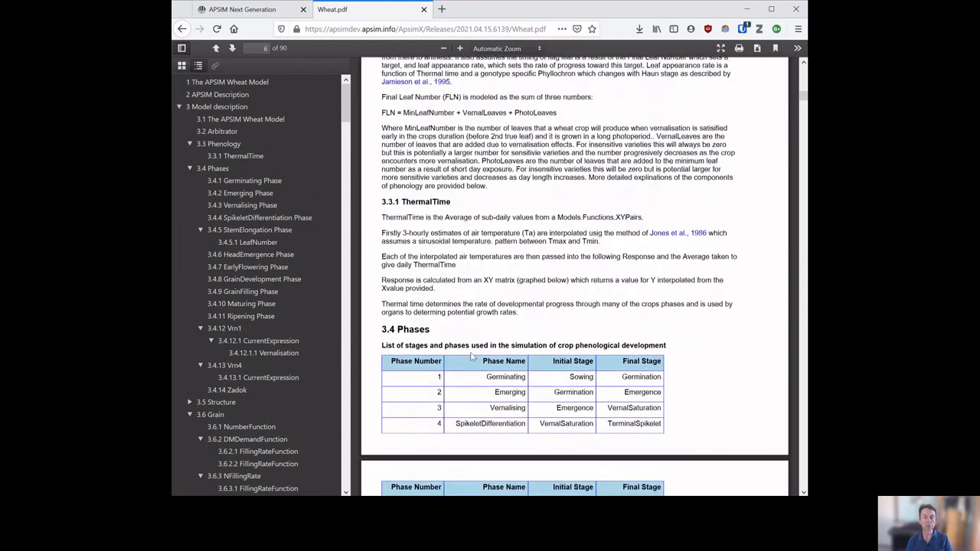
scroll(473, 356, "up", 1)
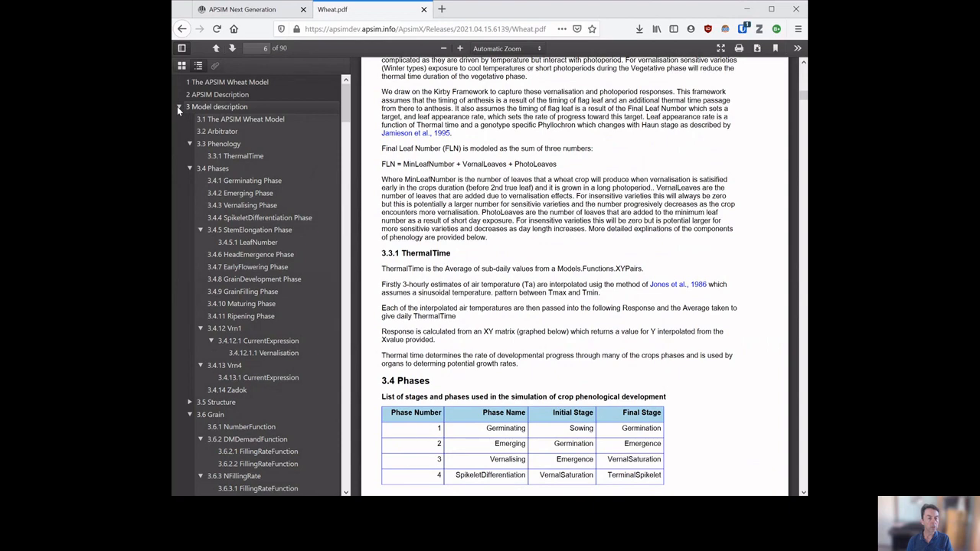
- Collapse Model description, expand Validation in the outline and examine the predicted versus observed graphs under 4.2 Combined Results
left_click(177, 106)
left_click(177, 120)
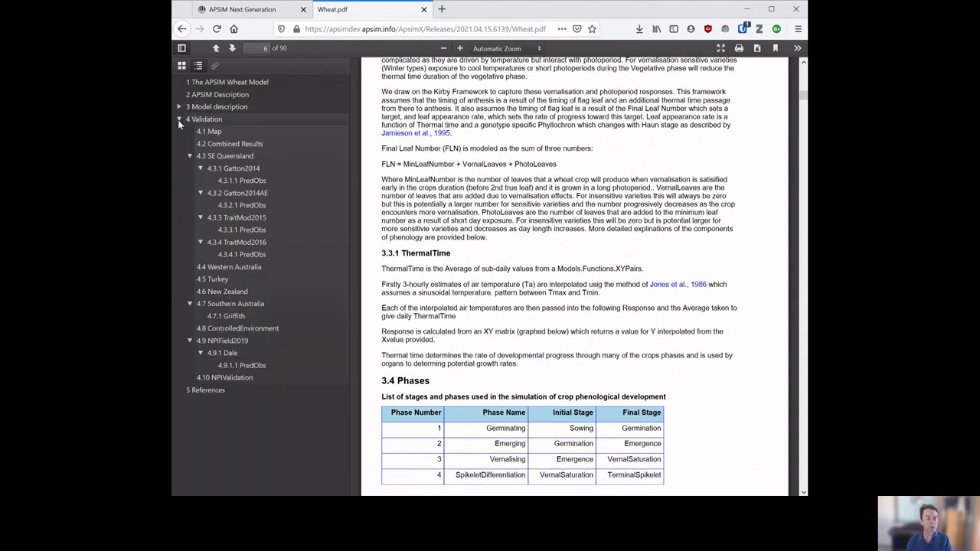
left_click(229, 143)
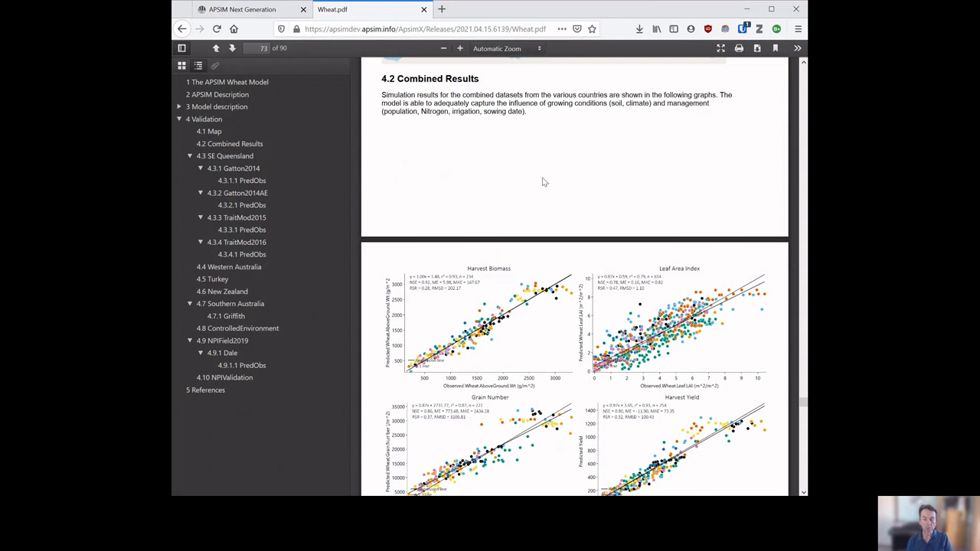
scroll(544, 181, "down", 4)
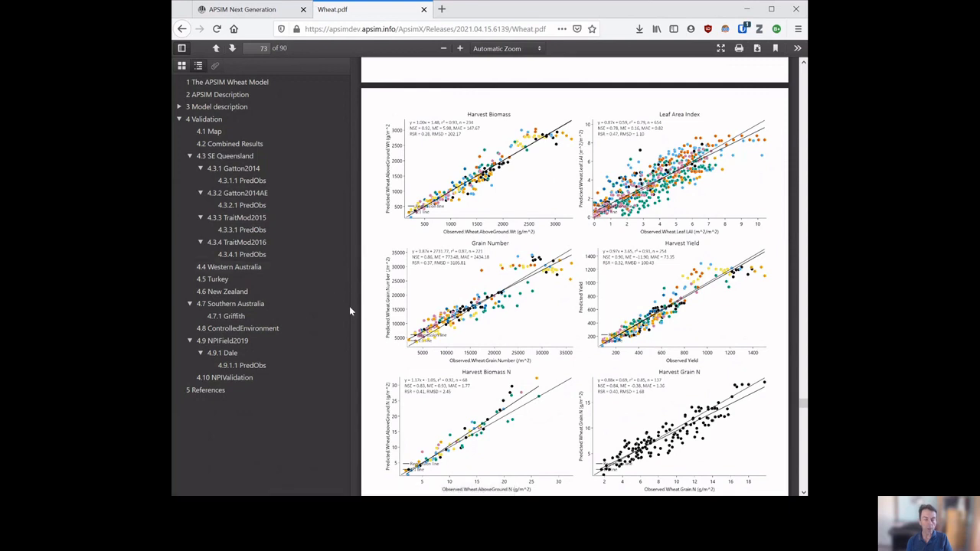
- Narrow the outline sidebar to enlarge the pages, and view the 4.3 SE Queensland and 4.4 Western Australia validation sections
left_click_drag(350, 306, 277, 311)
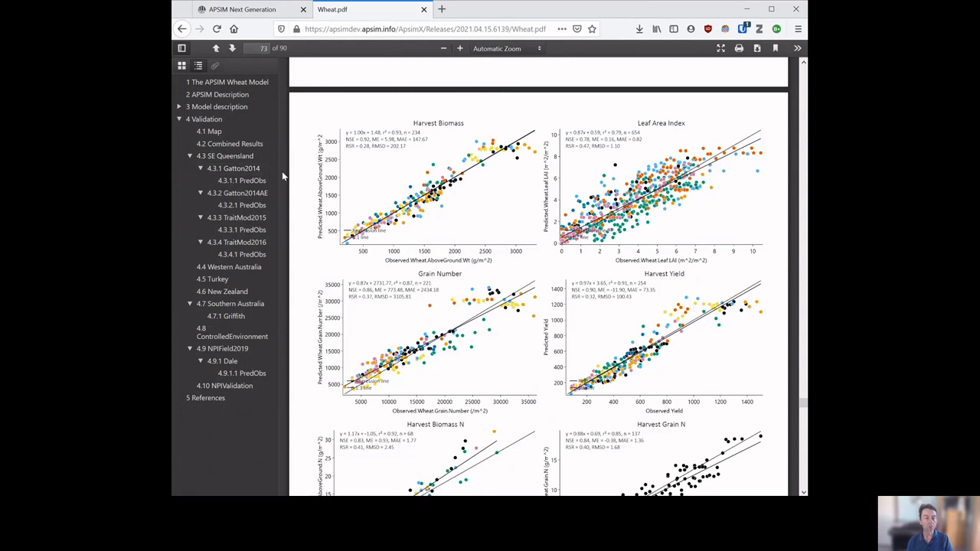
left_click_drag(279, 172, 307, 174)
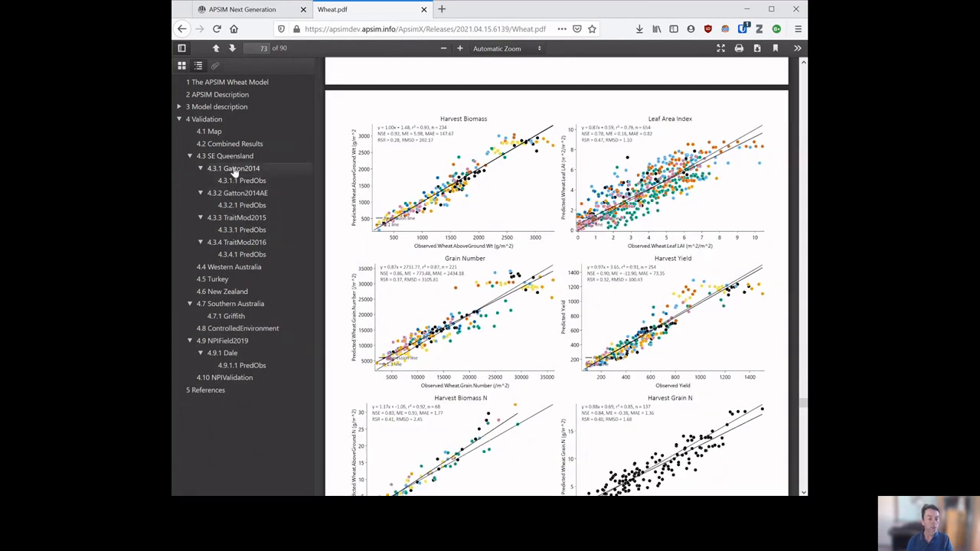
left_click(231, 159)
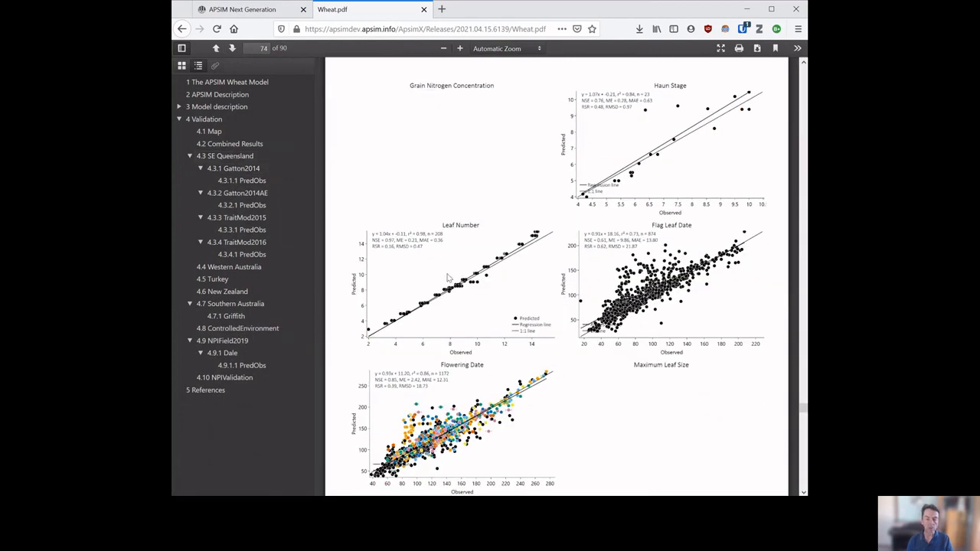
left_click(241, 270)
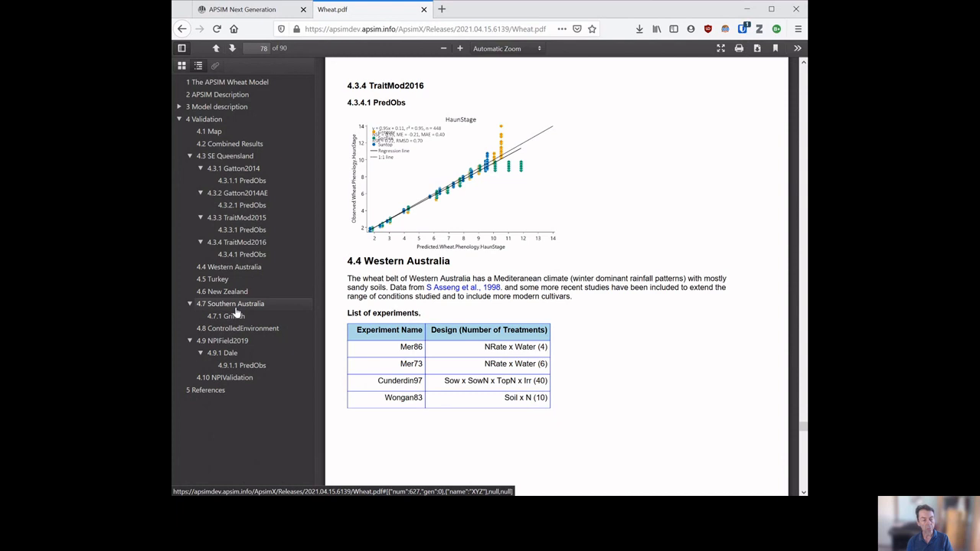
- Collapse Validation in the outline and look through the 5 References section of the Wheat documentation
left_click(179, 119)
left_click(197, 132)
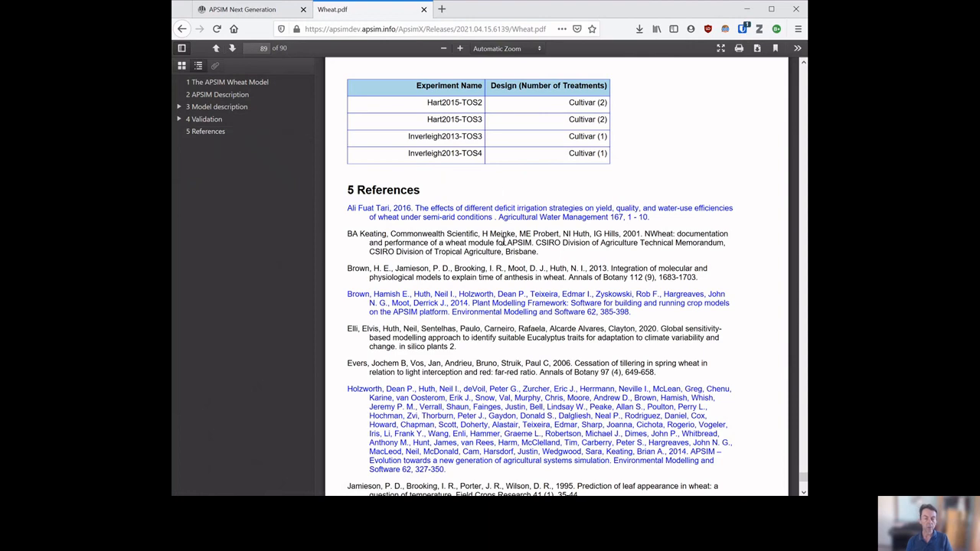
scroll(503, 242, "down", 3)
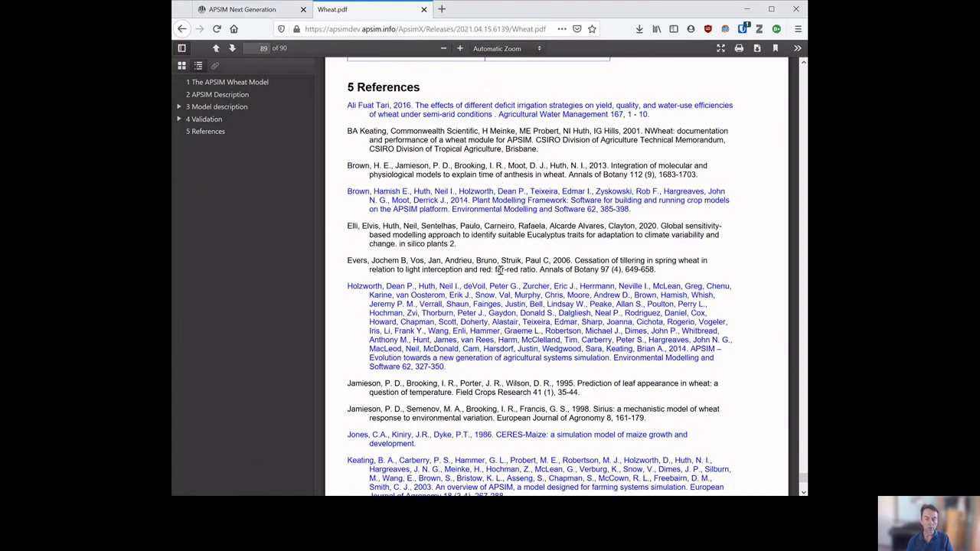